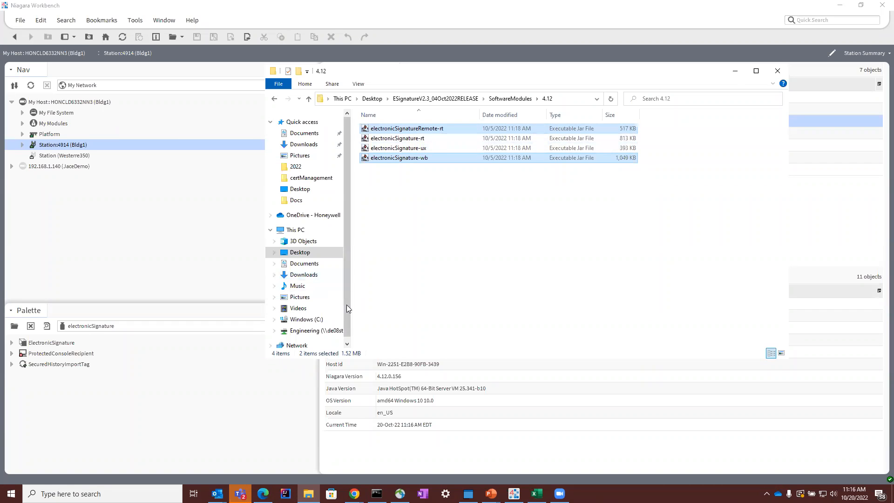
Step: Browse to the modules folder of Niagara-4.12.0.156 on the C drive in File Explorer, and return to Niagara Workbench
{"action": "left_click", "coordinate": [323, 320]}
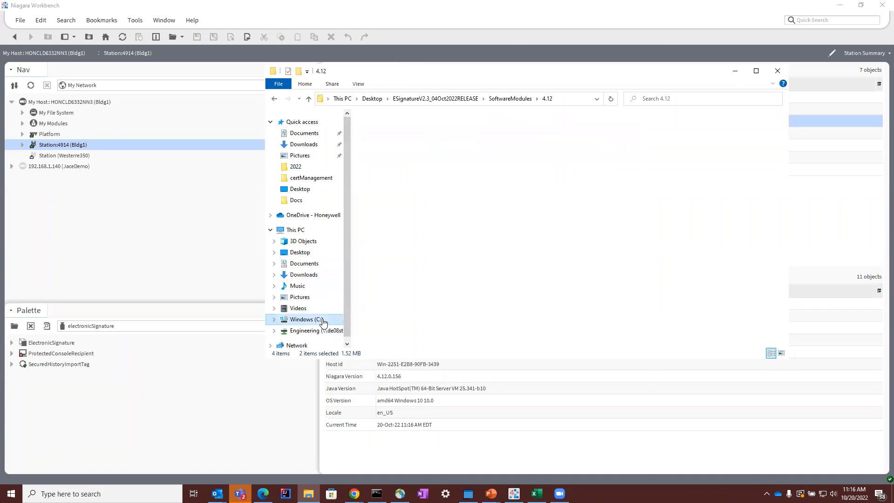
{"action": "double_click", "coordinate": [398, 168]}
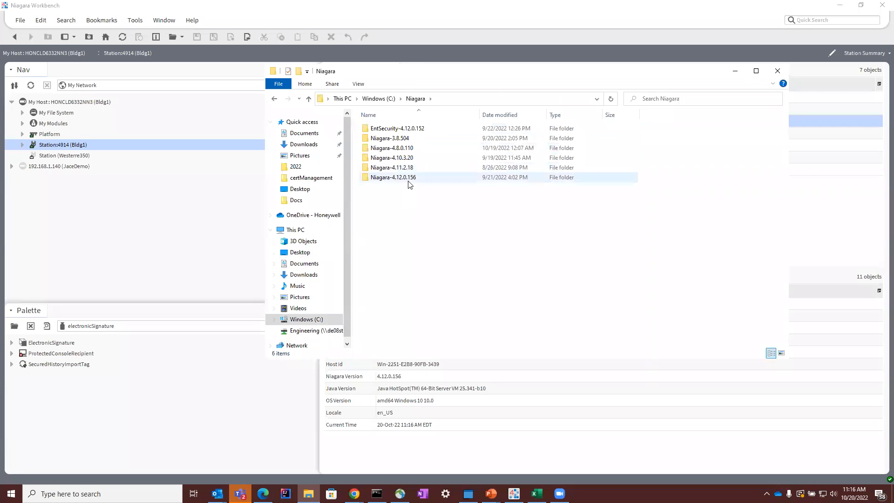
{"action": "double_click", "coordinate": [394, 177]}
{"action": "left_click", "coordinate": [420, 235]}
{"action": "double_click", "coordinate": [421, 229]}
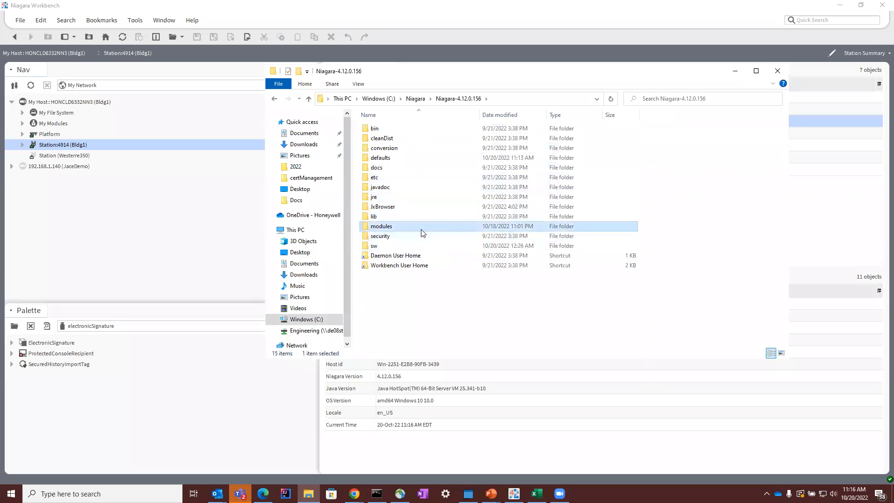
{"action": "left_click", "coordinate": [191, 224]}
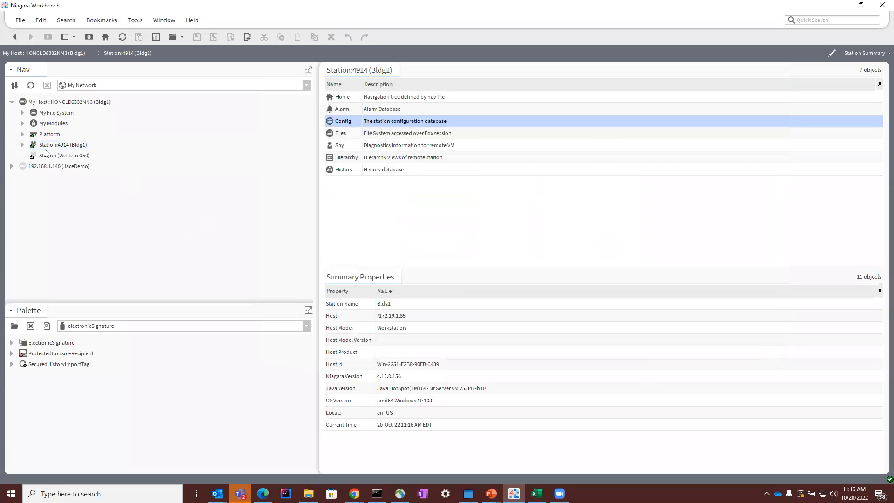
Step: Expand the local host's Platform node and select the Bldg1 station in the navigation tree
{"action": "left_click", "coordinate": [23, 134]}
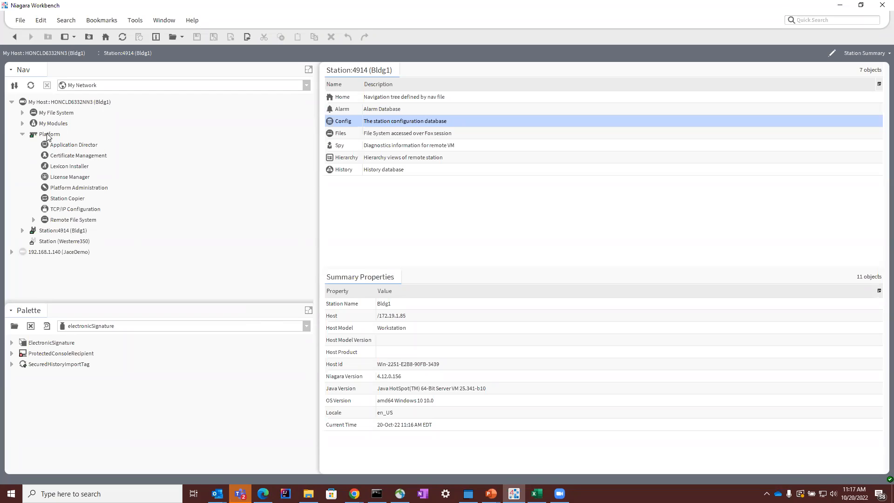
{"action": "left_click", "coordinate": [72, 242]}
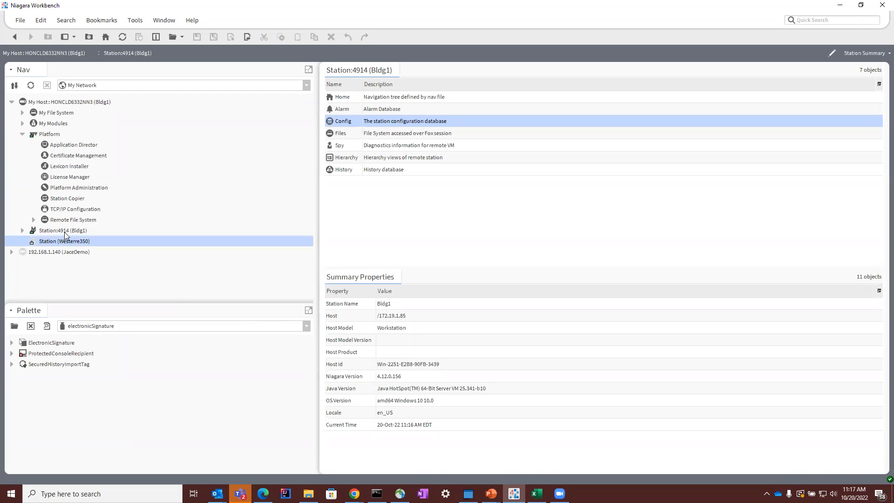
{"action": "left_click", "coordinate": [64, 232]}
Step: Expand the 192.168.1.140 (JaceDemo) host and connect to its Platform, retrying the connection if needed
{"action": "left_click", "coordinate": [46, 256]}
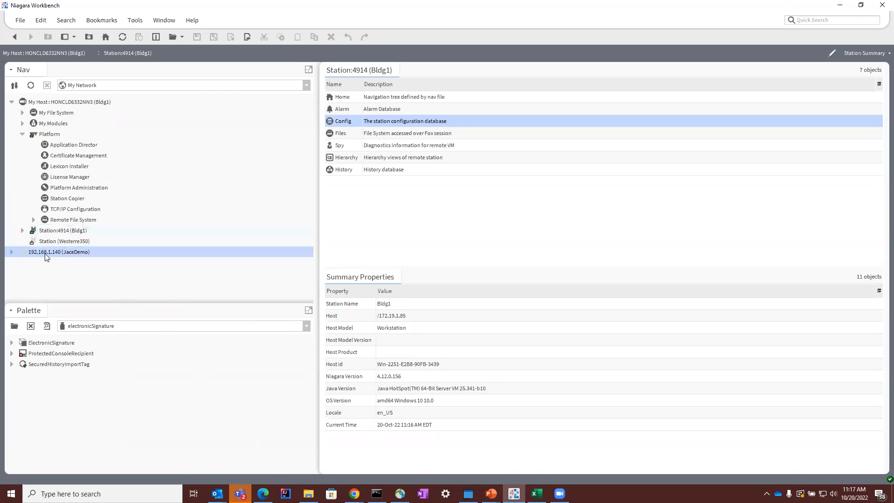
{"action": "double_click", "coordinate": [48, 254]}
{"action": "left_click", "coordinate": [13, 252]}
{"action": "double_click", "coordinate": [45, 263]}
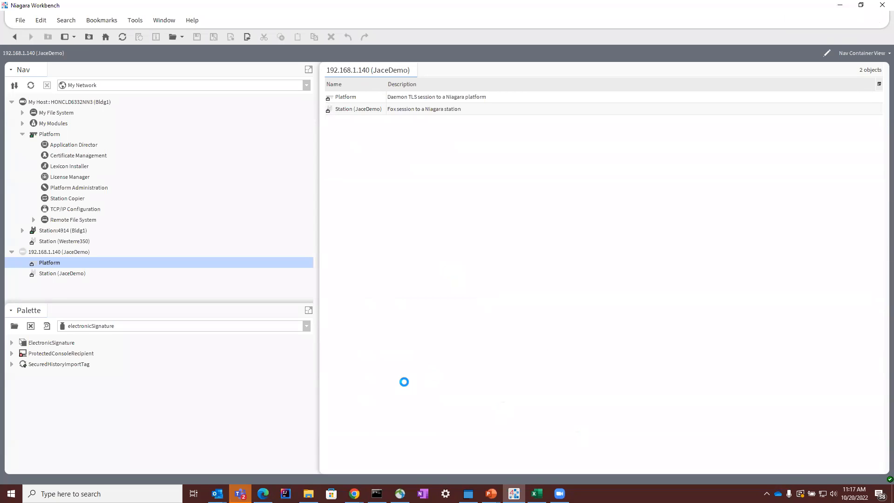
{"action": "left_click", "coordinate": [400, 489]}
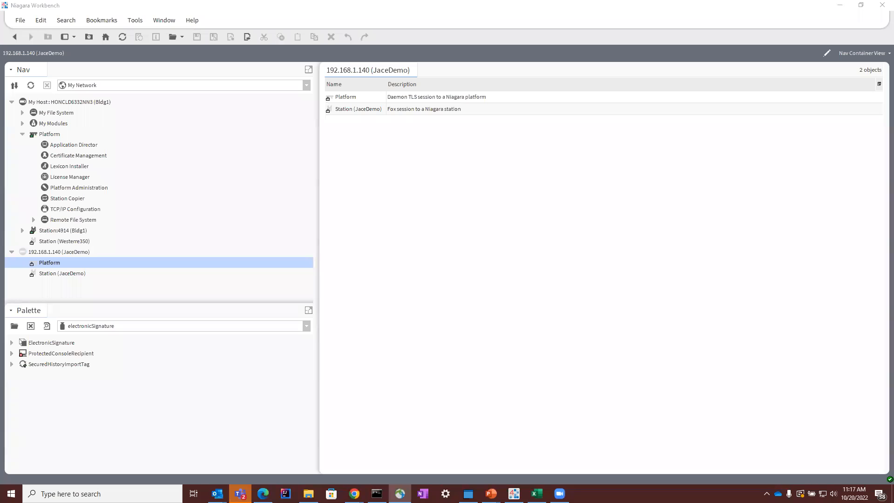
{"action": "double_click", "coordinate": [50, 263]}
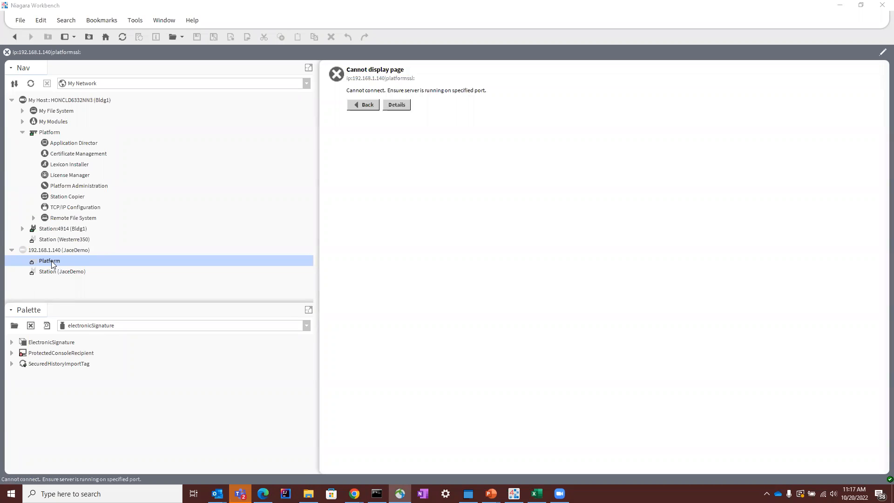
{"action": "left_click", "coordinate": [432, 296]}
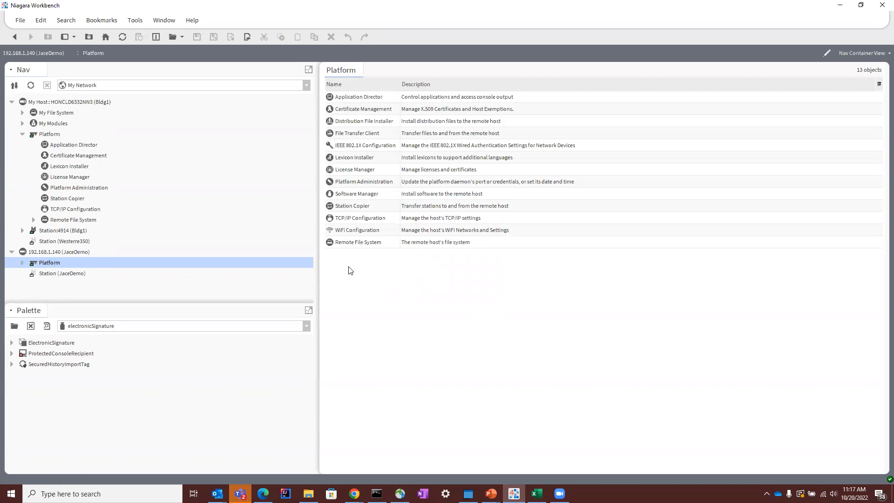
Step: Open the Software Manager for the JaceDemo platform and bring up the Niagara modules folder in File Explorer
{"action": "double_click", "coordinate": [357, 194]}
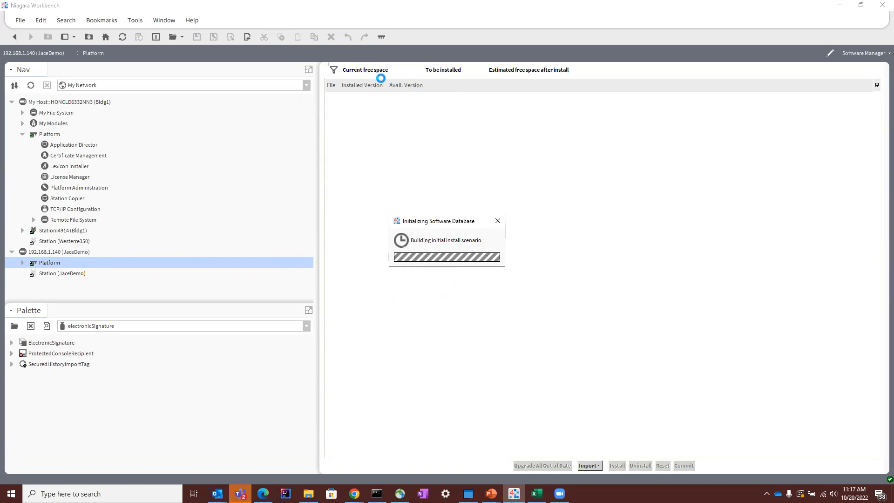
{"action": "left_click_drag", "start_coordinate": [425, 215], "coordinate": [439, 176]}
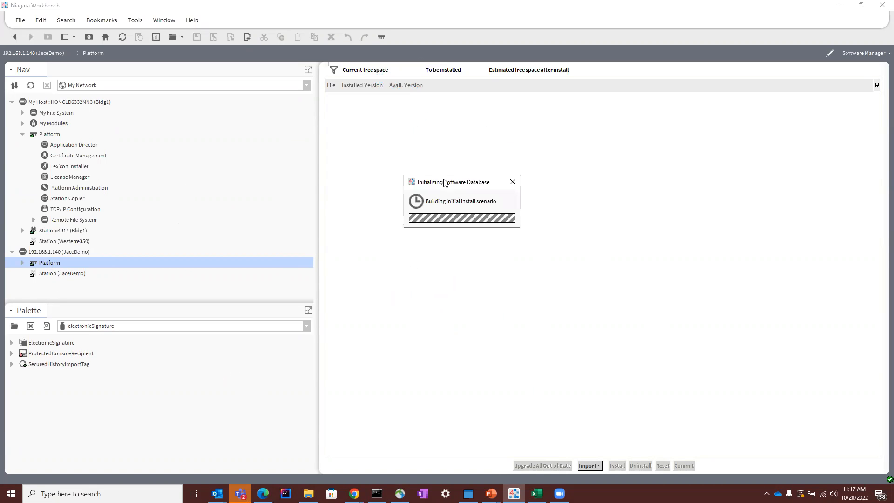
{"action": "mouse_move", "coordinate": [308, 493]}
{"action": "left_click", "coordinate": [307, 445]}
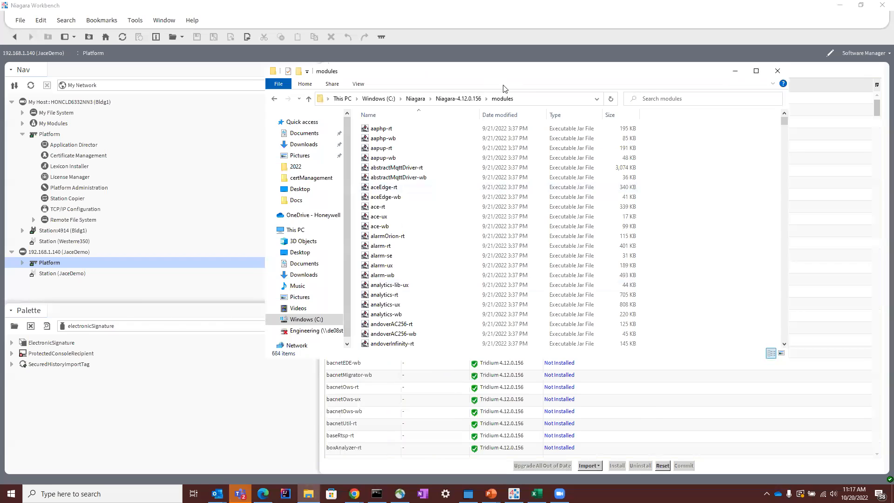
Step: Find and select electronicSignature-rt, electronicSignature-ux, electronicSignature-wb and electronicSignatureRemote-rt in the JaceDemo platform's software list
{"action": "scroll", "coordinate": [405, 297], "scroll_direction": "down", "scroll_amount": 20}
{"action": "scroll", "coordinate": [404, 316], "scroll_direction": "down", "scroll_amount": 4}
{"action": "scroll", "coordinate": [385, 392], "scroll_direction": "up", "scroll_amount": 3}
{"action": "scroll", "coordinate": [434, 366], "scroll_direction": "down", "scroll_amount": 7}
{"action": "scroll", "coordinate": [845, 164], "scroll_direction": "up", "scroll_amount": 2}
{"action": "left_click_drag", "start_coordinate": [877, 139], "coordinate": [877, 412]}
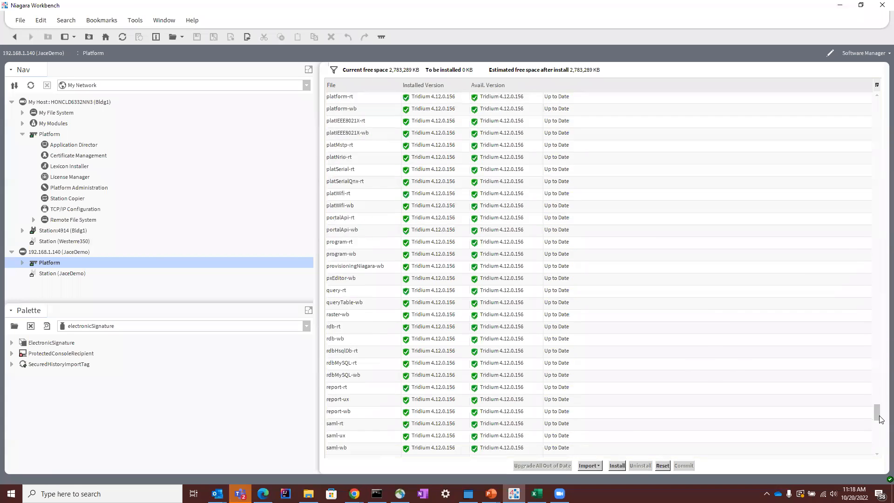
{"action": "scroll", "coordinate": [515, 212], "scroll_direction": "up", "scroll_amount": 12}
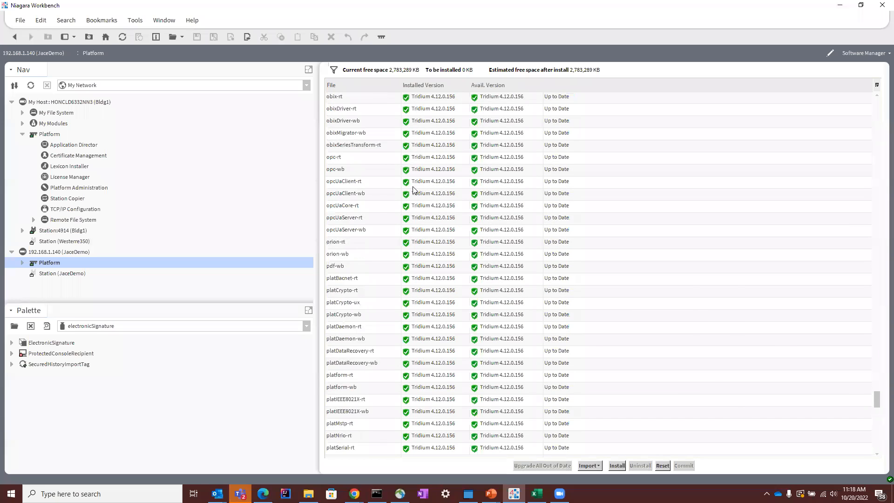
{"action": "left_click_drag", "start_coordinate": [876, 386], "coordinate": [874, 361]}
{"action": "scroll", "coordinate": [391, 209], "scroll_direction": "up", "scroll_amount": 1}
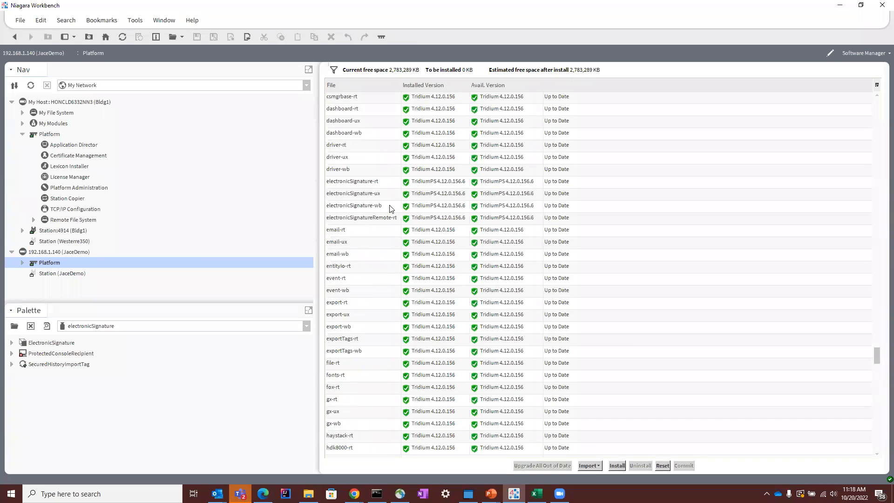
{"action": "left_click", "coordinate": [376, 185]}
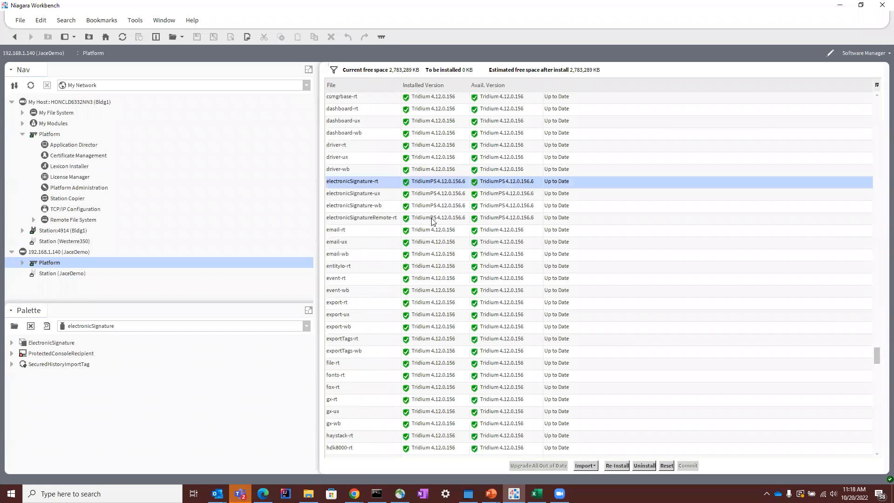
{"action": "left_click", "coordinate": [433, 221], "text": "shift"}
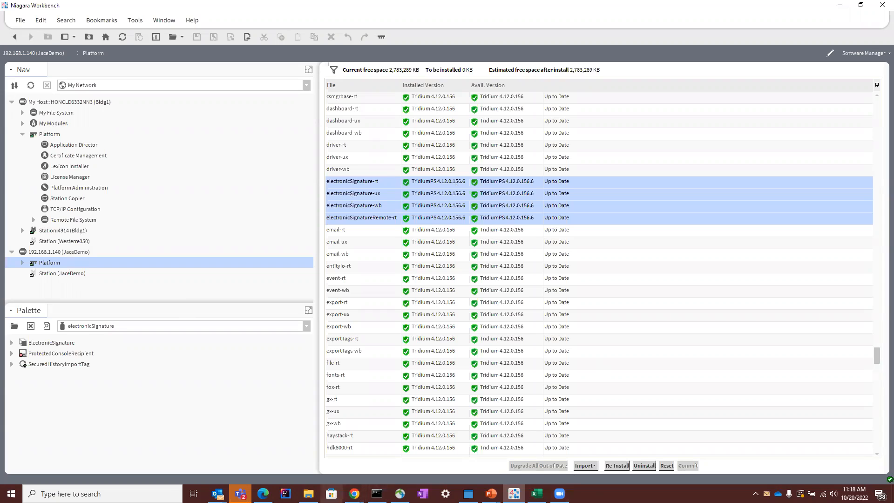
Step: Switch to File Explorer and open the docE-Signature PDF from the Docs folder of ESignatureV2.3_04Oct2022RELEASE
{"action": "left_click", "coordinate": [308, 494]}
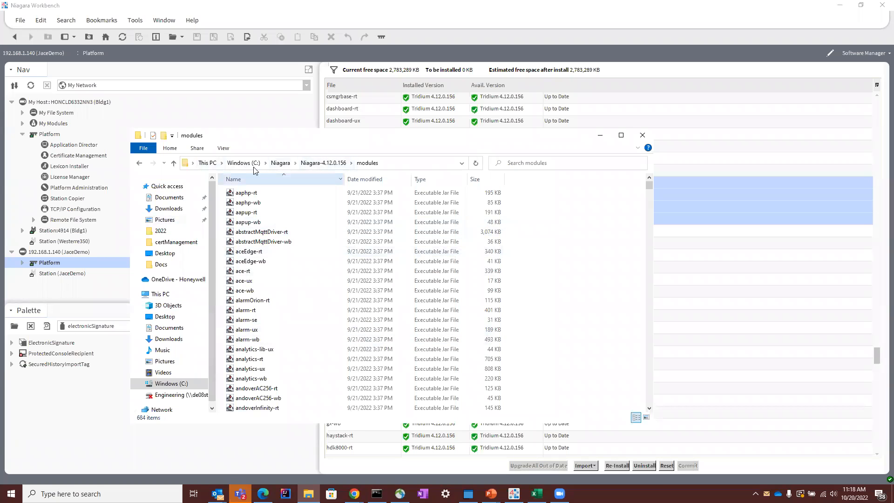
{"action": "left_click", "coordinate": [138, 164]}
{"action": "left_click", "coordinate": [138, 164]}
{"action": "left_click", "coordinate": [138, 164]}
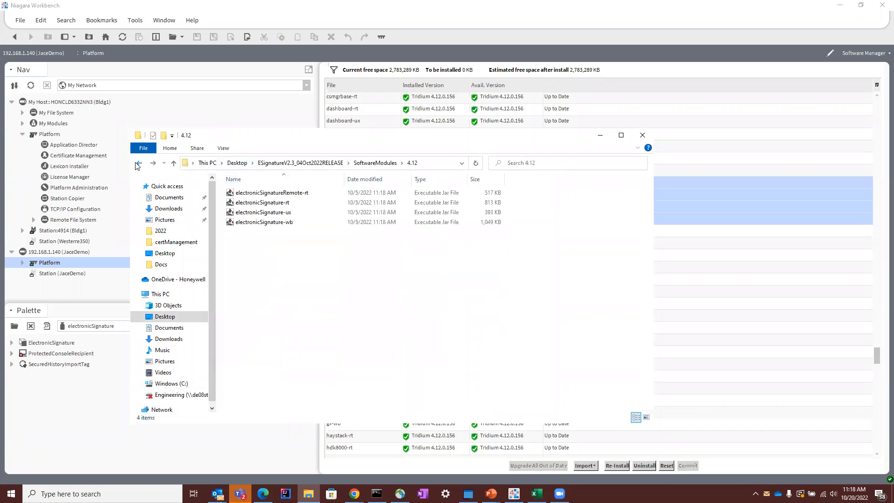
{"action": "left_click", "coordinate": [326, 163]}
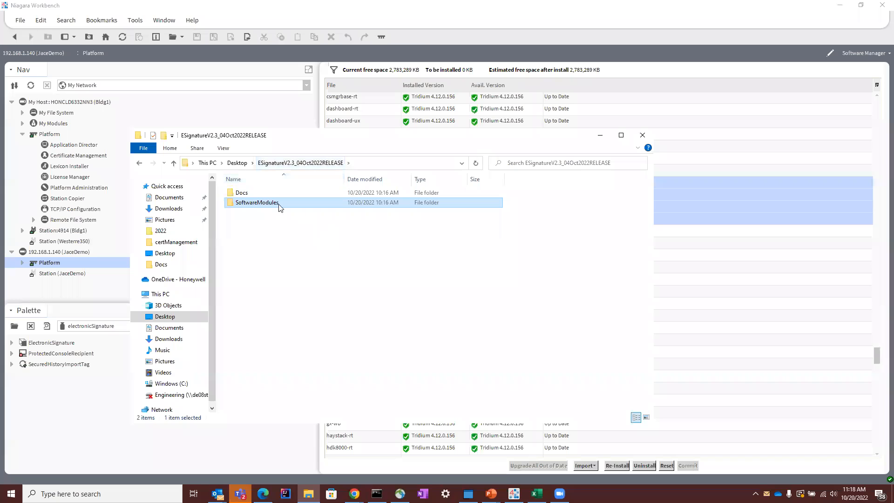
{"action": "double_click", "coordinate": [291, 193]}
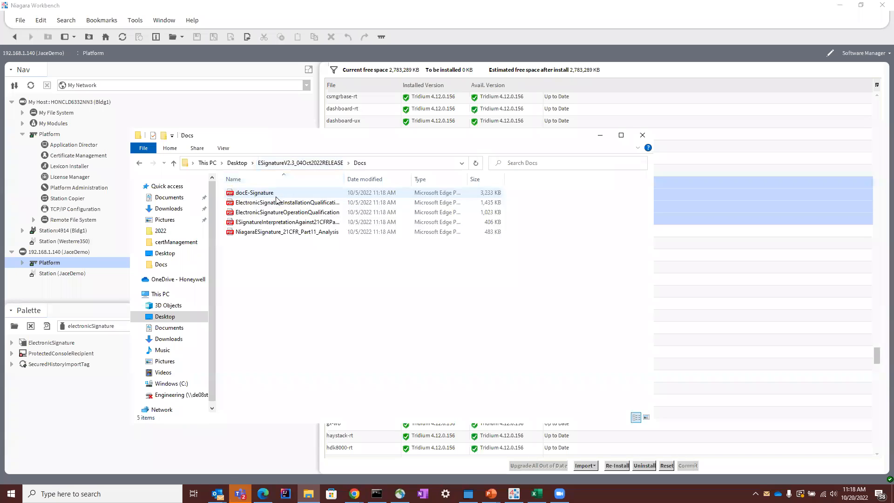
{"action": "double_click", "coordinate": [307, 192]}
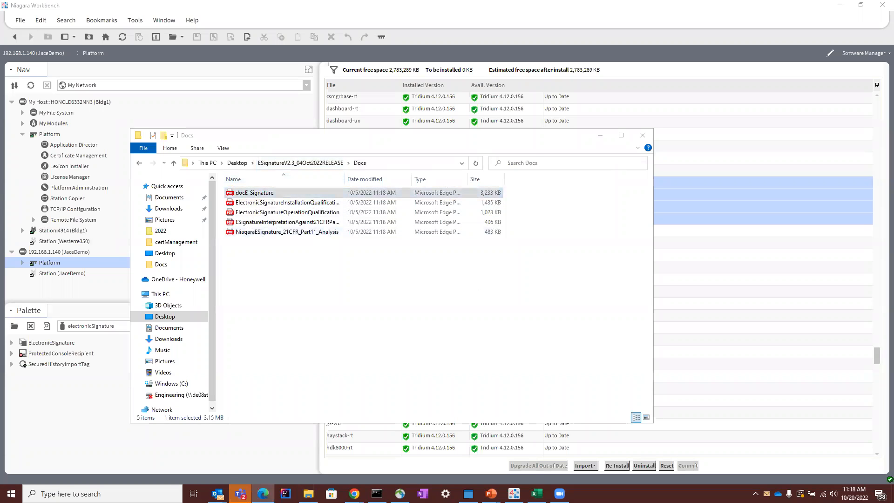
Step: Look through the E-Signature Application Guide's contents and its Chapter 2 topics on module installation, service setup, zones and user security
{"action": "scroll", "coordinate": [549, 164], "scroll_direction": "up", "scroll_amount": 7}
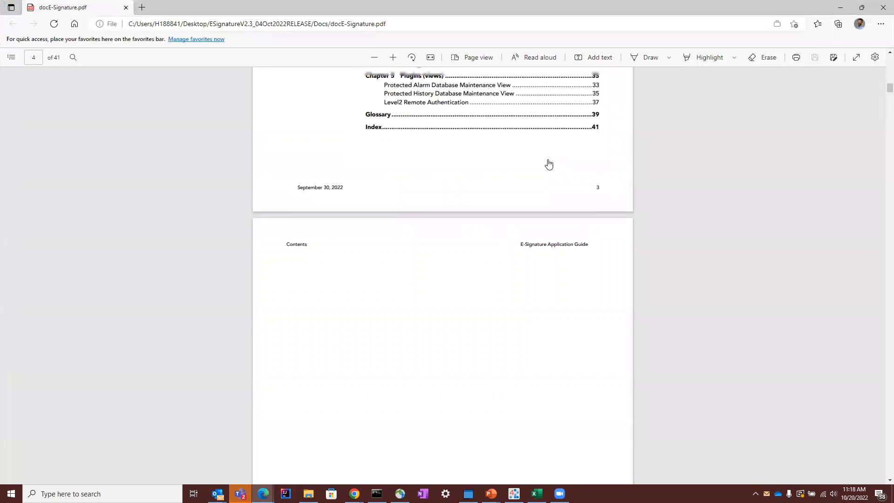
{"action": "scroll", "coordinate": [594, 170], "scroll_direction": "down", "scroll_amount": 20}
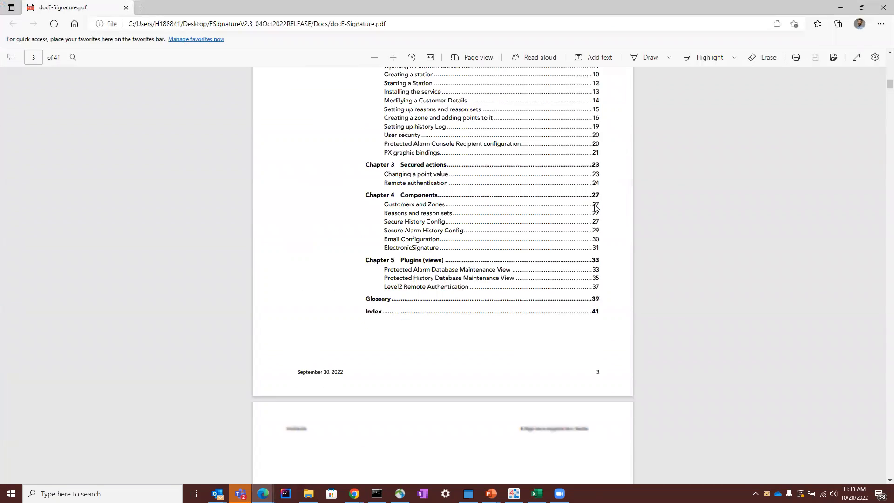
{"action": "scroll", "coordinate": [592, 231], "scroll_direction": "down", "scroll_amount": 18}
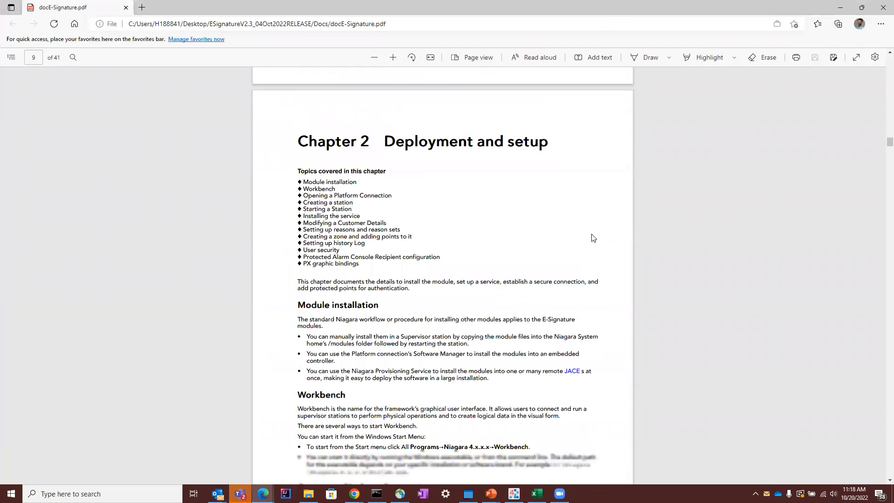
{"action": "scroll", "coordinate": [599, 231], "scroll_direction": "down", "scroll_amount": 20}
{"action": "scroll", "coordinate": [598, 234], "scroll_direction": "down", "scroll_amount": 15}
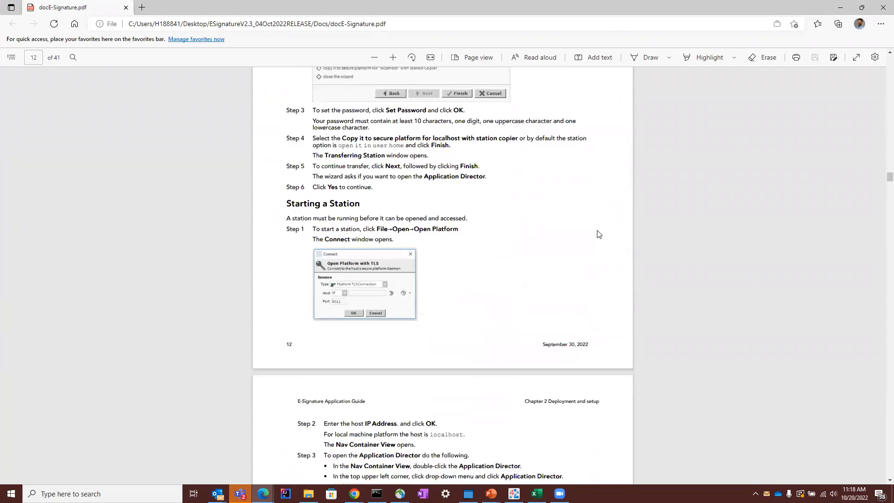
{"action": "scroll", "coordinate": [569, 216], "scroll_direction": "up", "scroll_amount": 4}
{"action": "scroll", "coordinate": [344, 207], "scroll_direction": "down", "scroll_amount": 12}
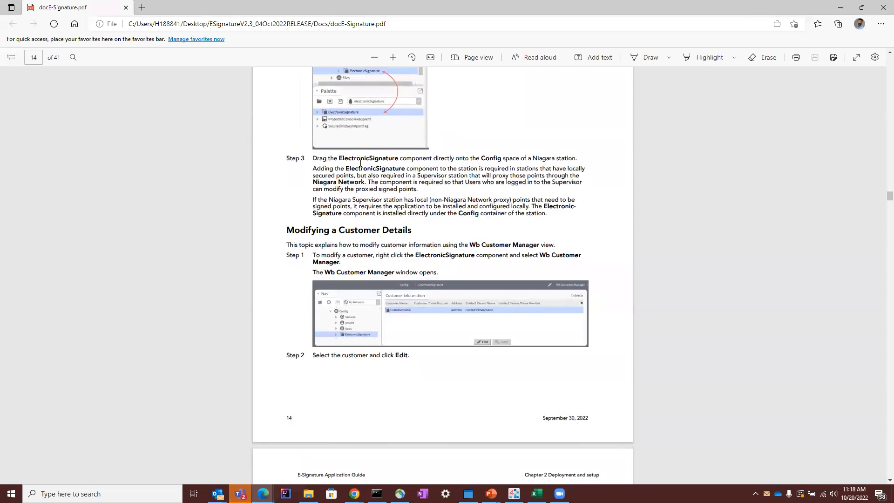
{"action": "scroll", "coordinate": [509, 301], "scroll_direction": "down", "scroll_amount": 18}
{"action": "scroll", "coordinate": [385, 227], "scroll_direction": "down", "scroll_amount": 20}
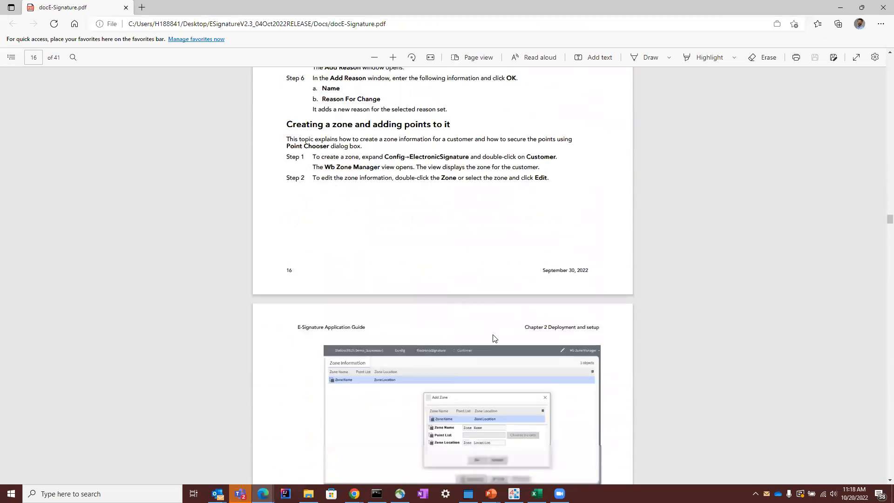
{"action": "scroll", "coordinate": [493, 277], "scroll_direction": "down", "scroll_amount": 20}
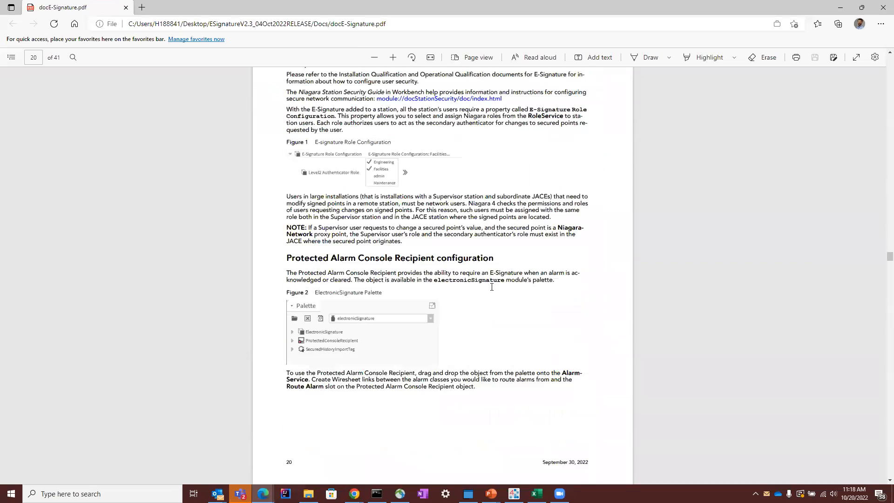
{"action": "scroll", "coordinate": [606, 153], "scroll_direction": "up", "scroll_amount": 14}
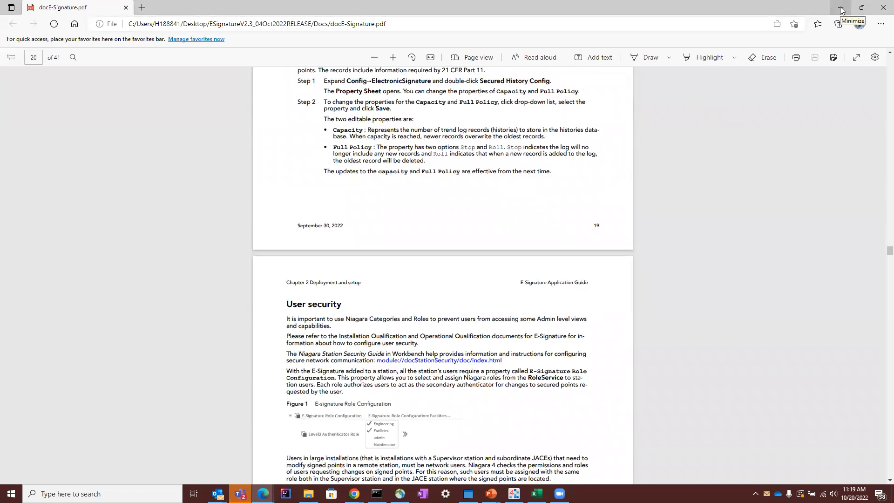
Step: Minimize the application guide and open the electronic signature installation qualification PDF from the Docs folder
{"action": "left_click", "coordinate": [841, 10]}
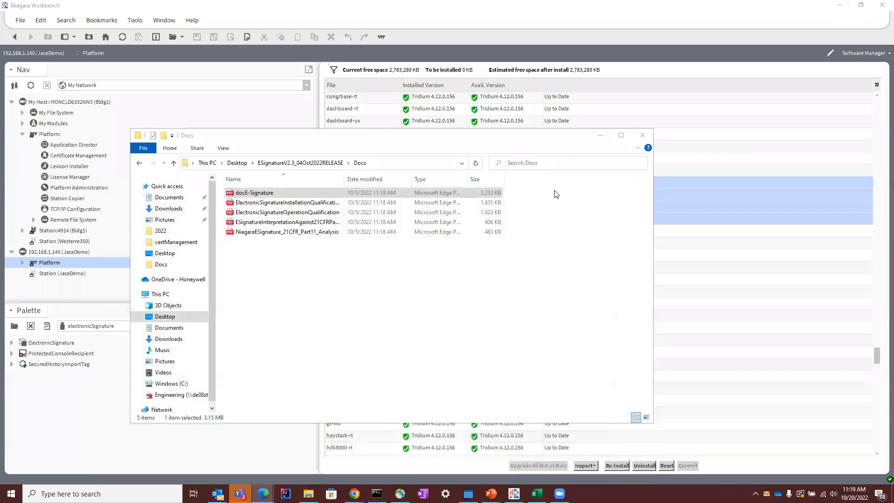
{"action": "left_click", "coordinate": [396, 300]}
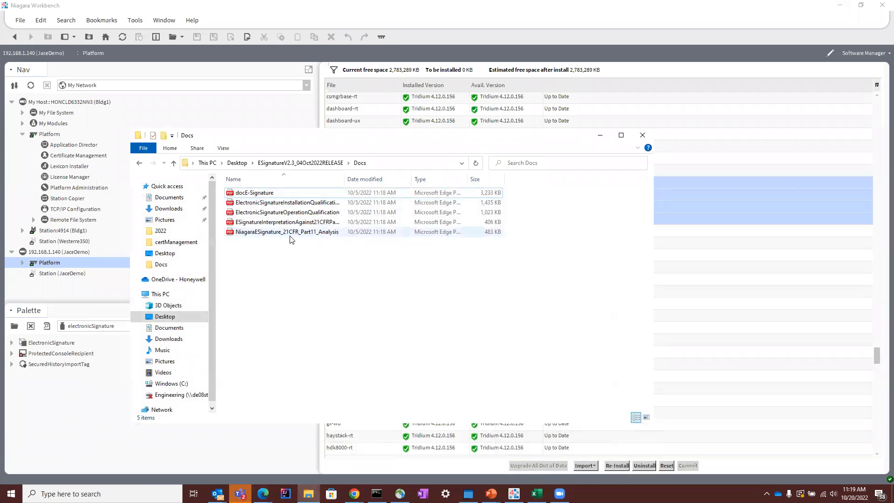
{"action": "double_click", "coordinate": [284, 203]}
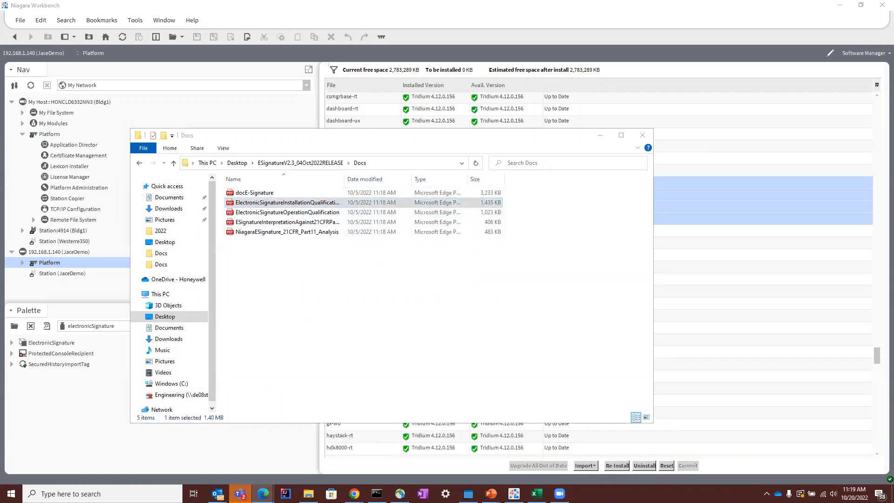
Step: Look through the installation qualification document's purpose, Test 1 system requirements and Test 2 E-Signature module versions, and minimize it
{"action": "scroll", "coordinate": [421, 354], "scroll_direction": "down", "scroll_amount": 20}
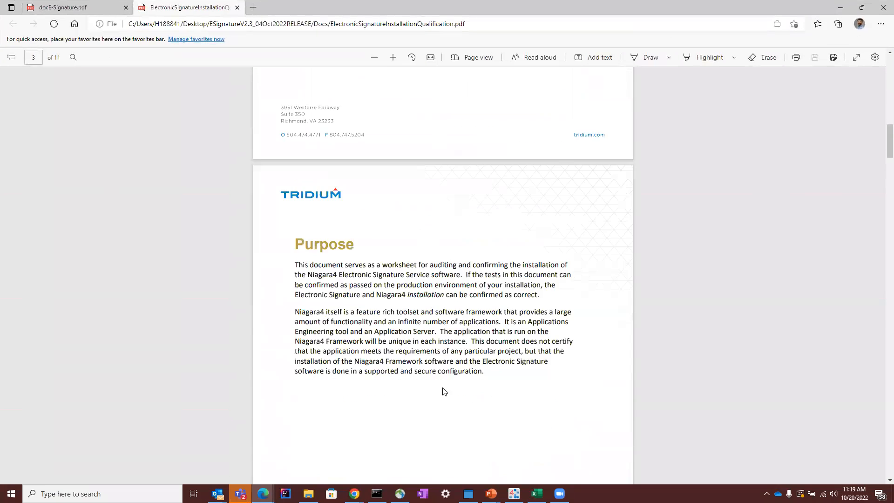
{"action": "scroll", "coordinate": [465, 396], "scroll_direction": "down", "scroll_amount": 15}
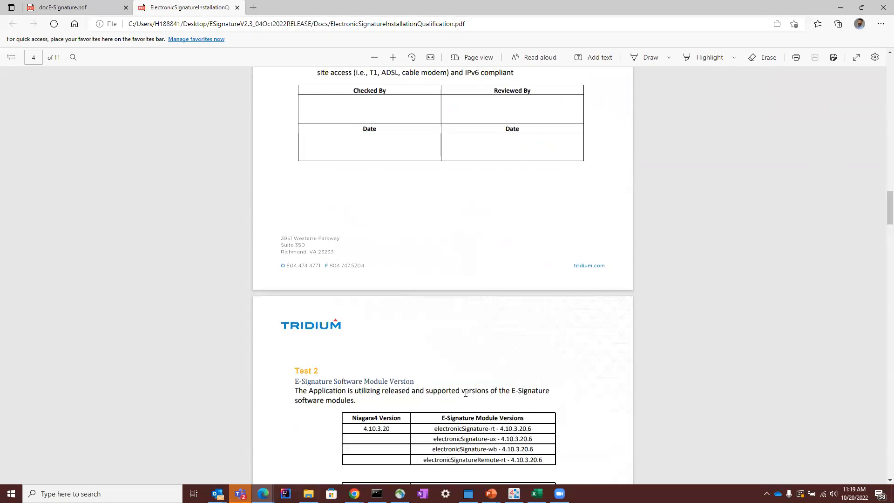
{"action": "scroll", "coordinate": [442, 355], "scroll_direction": "down", "scroll_amount": 3}
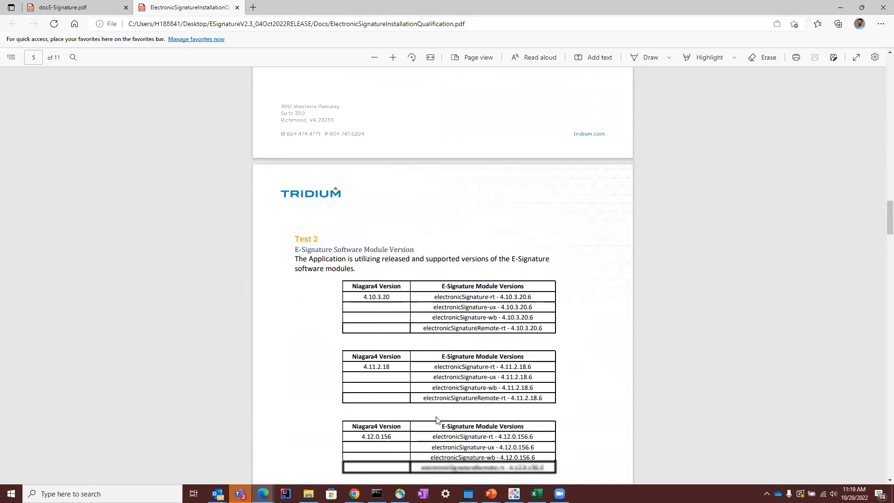
{"action": "scroll", "coordinate": [670, 179], "scroll_direction": "up", "scroll_amount": 7}
{"action": "scroll", "coordinate": [671, 179], "scroll_direction": "up", "scroll_amount": 4}
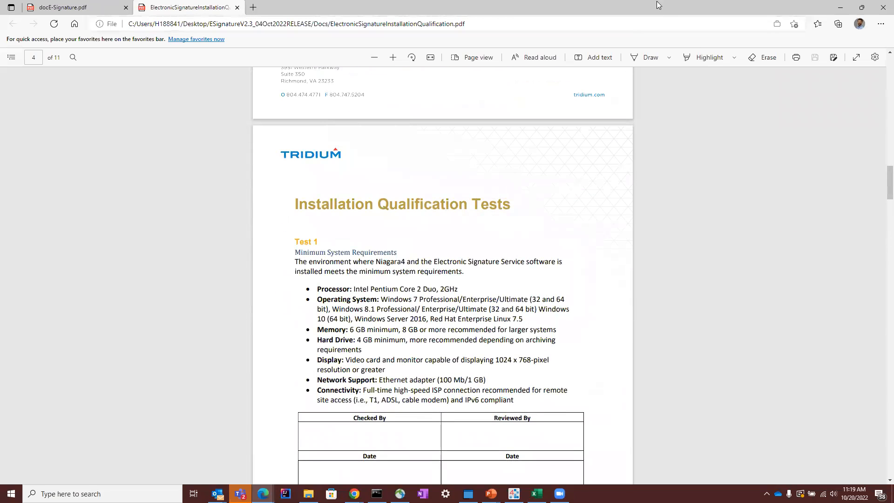
{"action": "left_click", "coordinate": [840, 8]}
Step: Open the ElectronicSignatureOperationQualification PDF, look through its test list and the tests on admin role membership and the Category Service, and put it away
{"action": "double_click", "coordinate": [275, 213]}
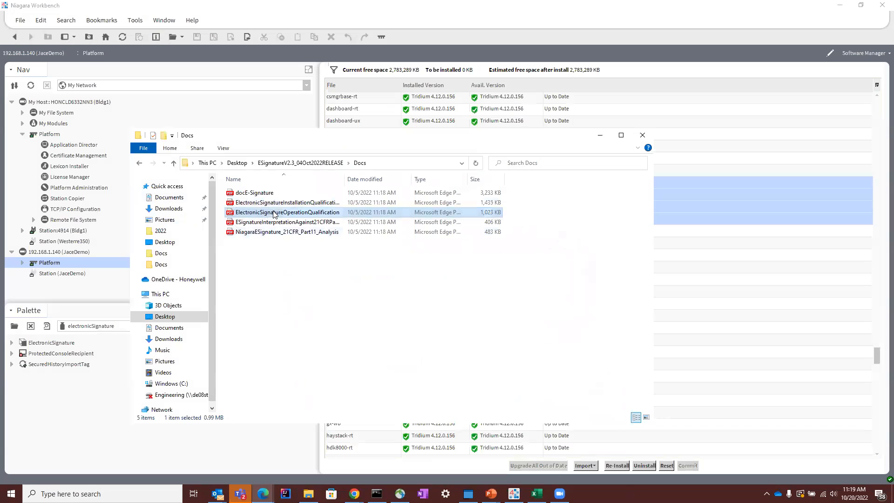
{"action": "scroll", "coordinate": [503, 354], "scroll_direction": "down", "scroll_amount": 17}
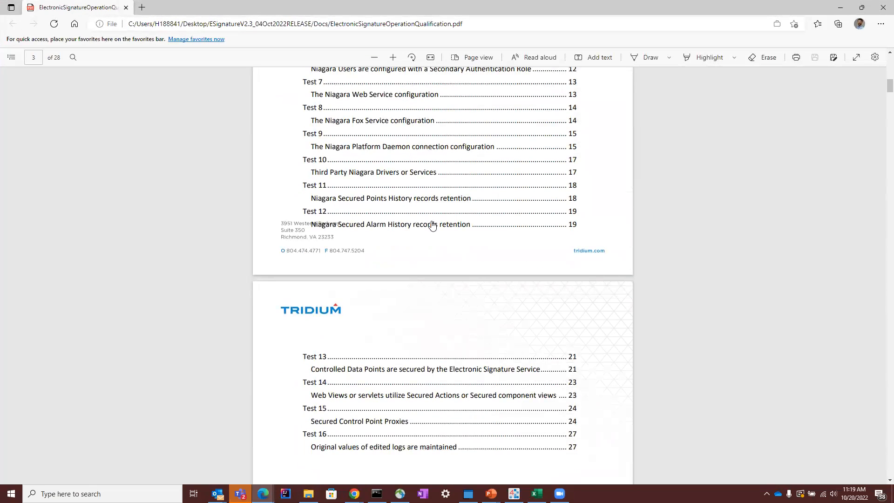
{"action": "scroll", "coordinate": [444, 356], "scroll_direction": "down", "scroll_amount": 15}
{"action": "scroll", "coordinate": [446, 360], "scroll_direction": "down", "scroll_amount": 12}
{"action": "scroll", "coordinate": [446, 360], "scroll_direction": "down", "scroll_amount": 10}
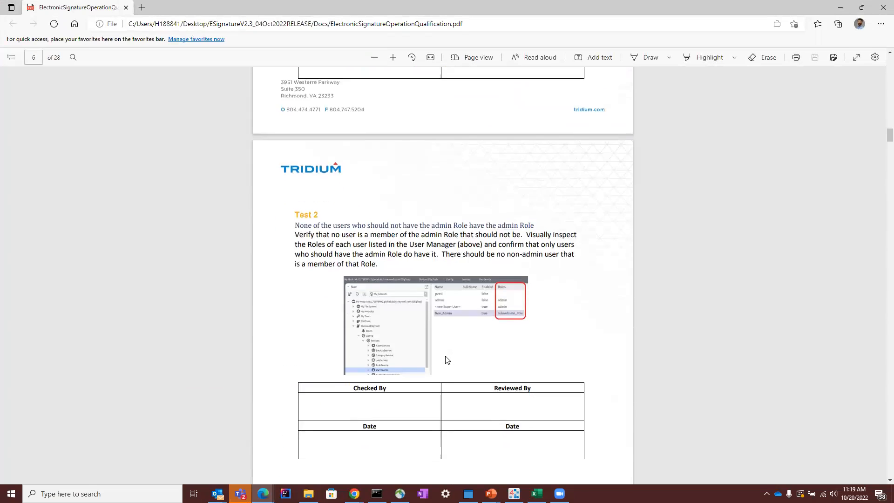
{"action": "scroll", "coordinate": [445, 359], "scroll_direction": "up", "scroll_amount": 3}
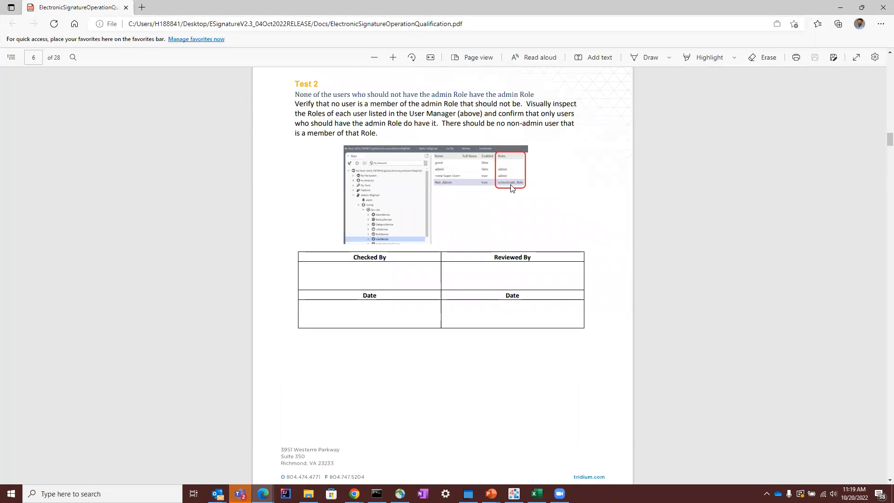
{"action": "scroll", "coordinate": [512, 196], "scroll_direction": "down", "scroll_amount": 12}
{"action": "scroll", "coordinate": [393, 373], "scroll_direction": "down", "scroll_amount": 6}
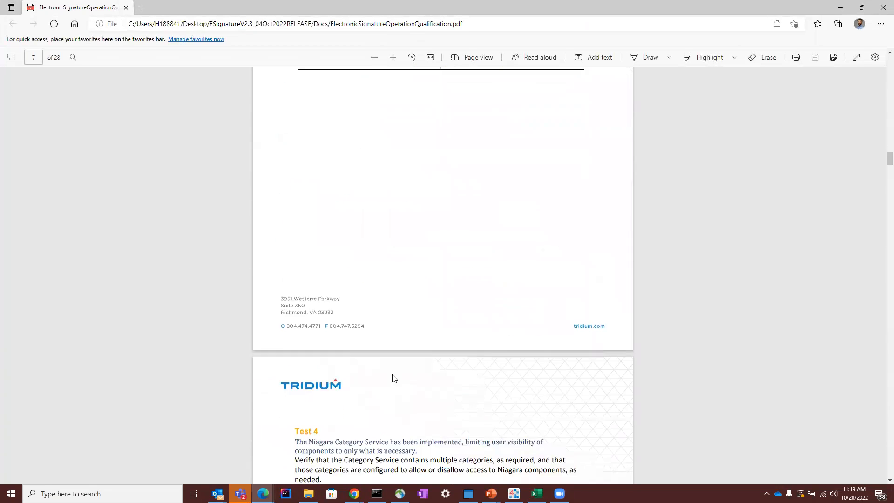
{"action": "scroll", "coordinate": [393, 373], "scroll_direction": "up", "scroll_amount": 5}
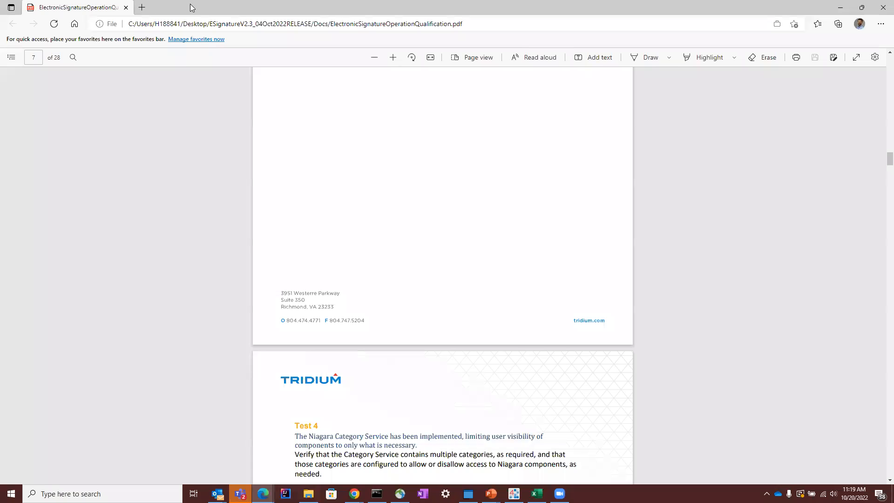
{"action": "left_click_drag", "start_coordinate": [216, 9], "coordinate": [0, 8]}
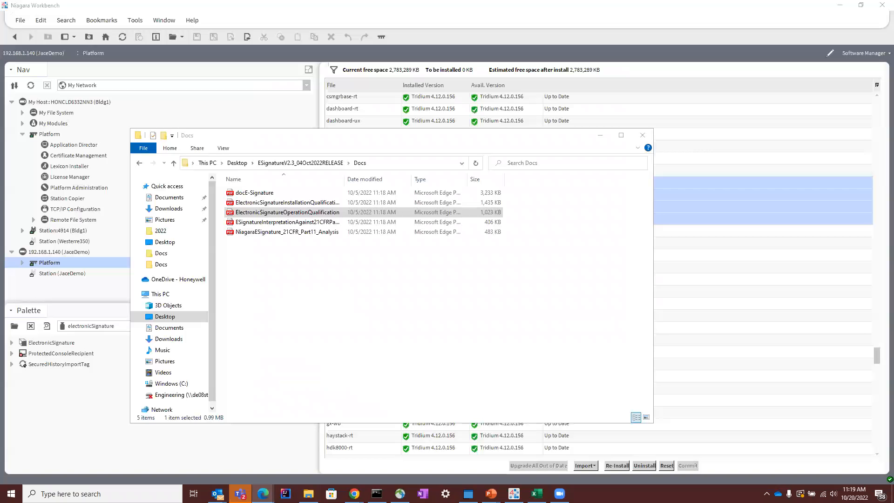
Step: Open the ESignatureInterpretationAgainst21CFRPart11 PDF, highlight the Niagara 4 compatibility entry for biometrics, and close the document
{"action": "double_click", "coordinate": [290, 222]}
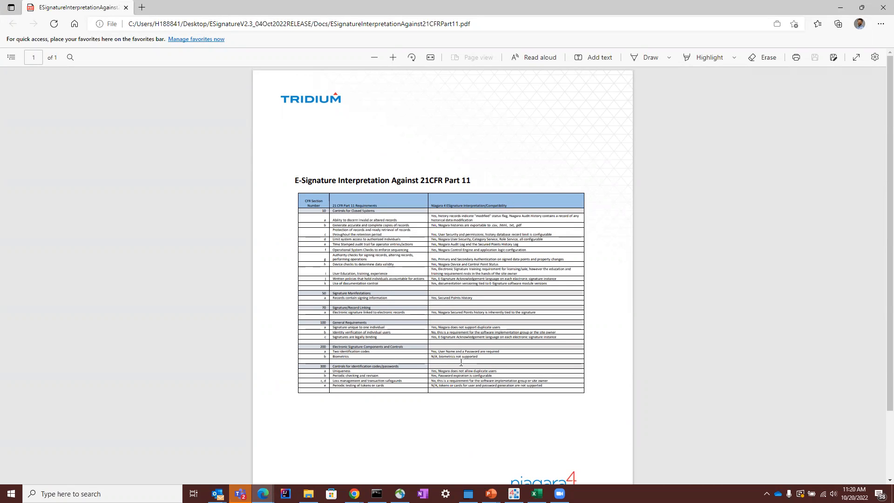
{"action": "left_click_drag", "start_coordinate": [476, 357], "coordinate": [417, 359]}
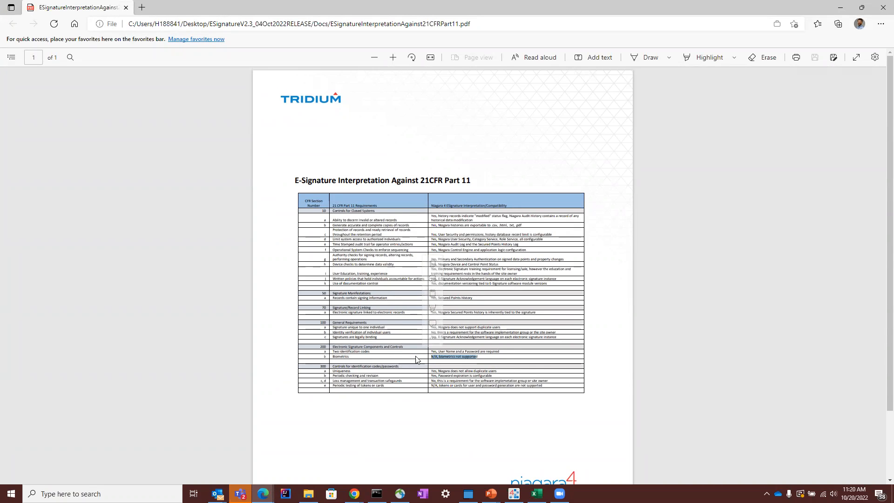
{"action": "left_click_drag", "start_coordinate": [490, 352], "coordinate": [425, 363]}
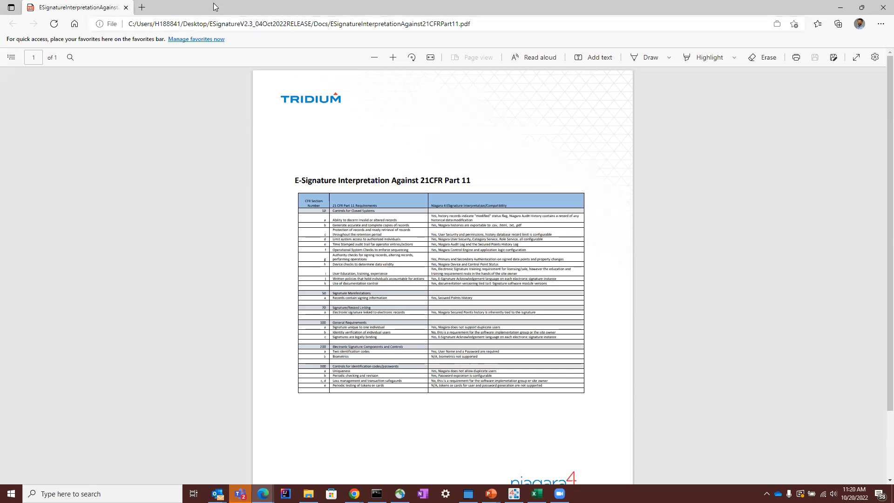
{"action": "left_click", "coordinate": [125, 7]}
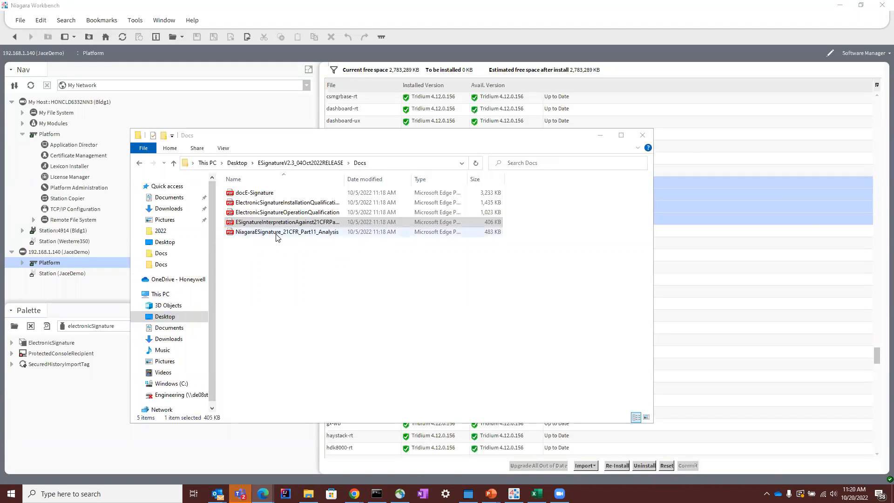
Step: Open the NiagaraESignature_21CFR_Part11_Analysis PDF, view the section 11.10 findings on closed systems, and put away the document and Docs folder
{"action": "left_click", "coordinate": [245, 233]}
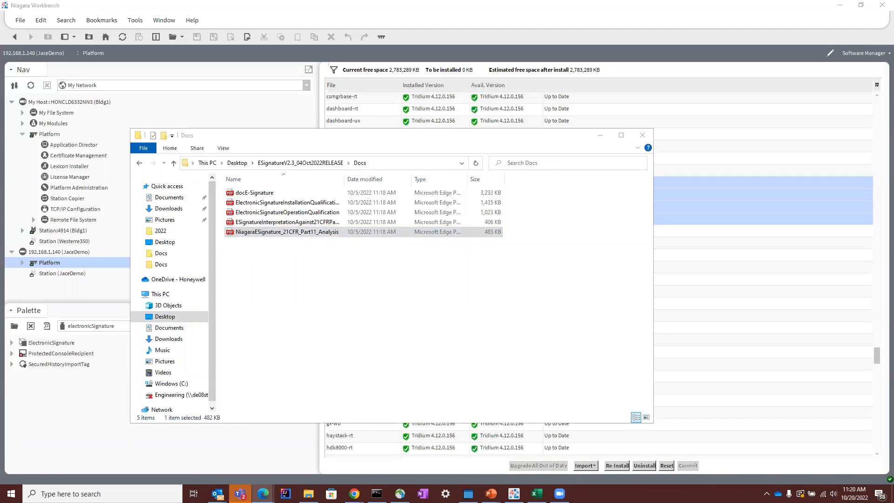
{"action": "double_click", "coordinate": [316, 229]}
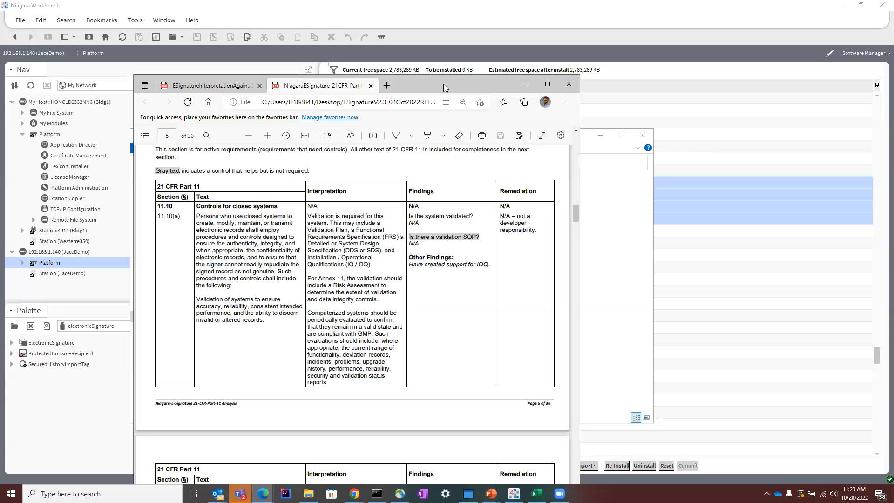
{"action": "left_click_drag", "start_coordinate": [443, 84], "coordinate": [428, 69]}
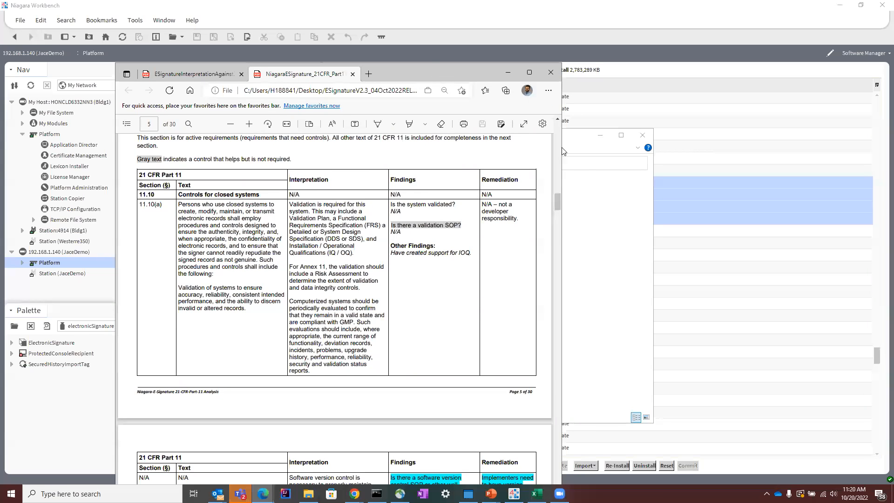
{"action": "left_click_drag", "start_coordinate": [425, 72], "coordinate": [426, 0]}
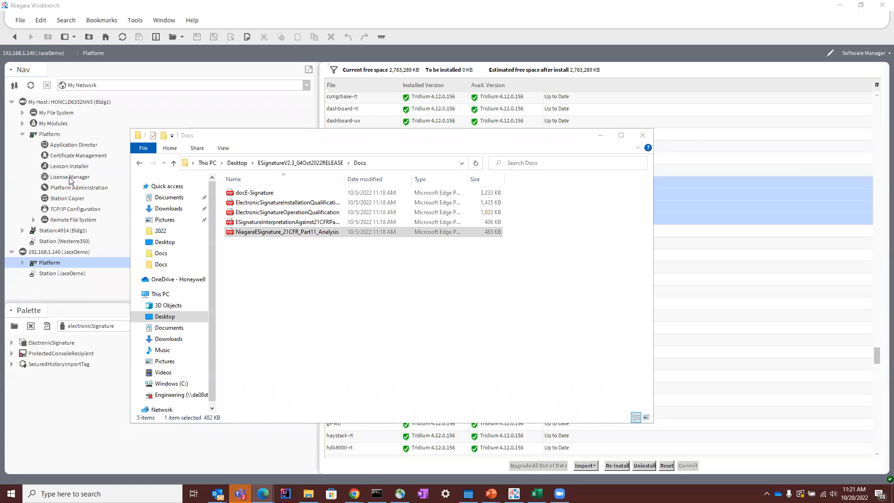
{"action": "left_click", "coordinate": [215, 141]}
{"action": "left_click_drag", "start_coordinate": [215, 140], "coordinate": [0, 140]}
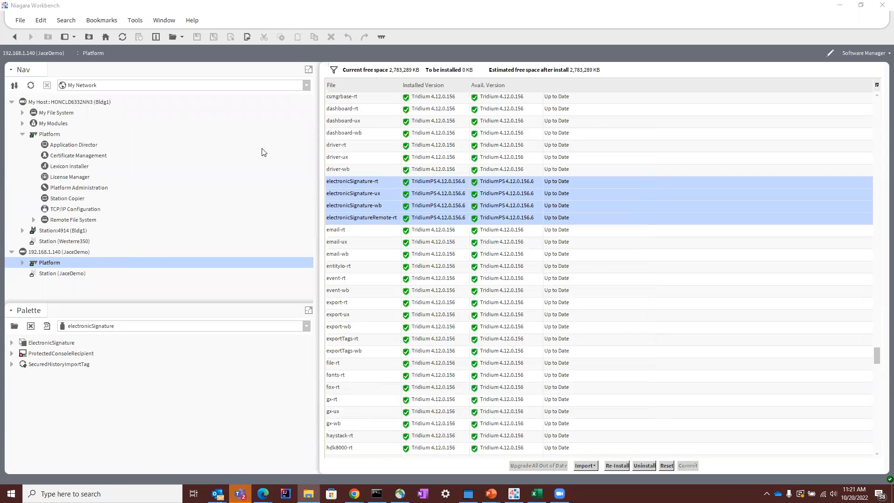
Step: Switch to the Niagara Resource Center at docs.niagara-community.com and look over the E-Signature documents listed under Professional Services
{"action": "mouse_move", "coordinate": [354, 494]}
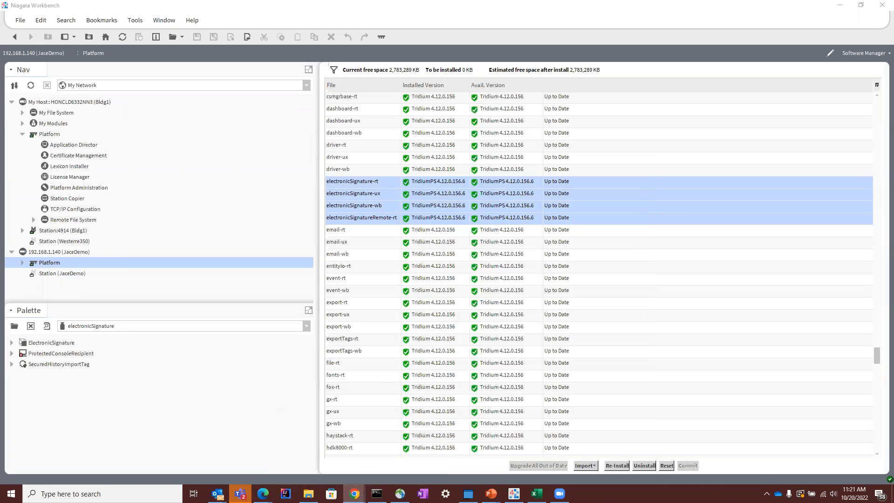
{"action": "key", "text": "alt+Tab"}
{"action": "scroll", "coordinate": [313, 289], "scroll_direction": "up", "scroll_amount": 8}
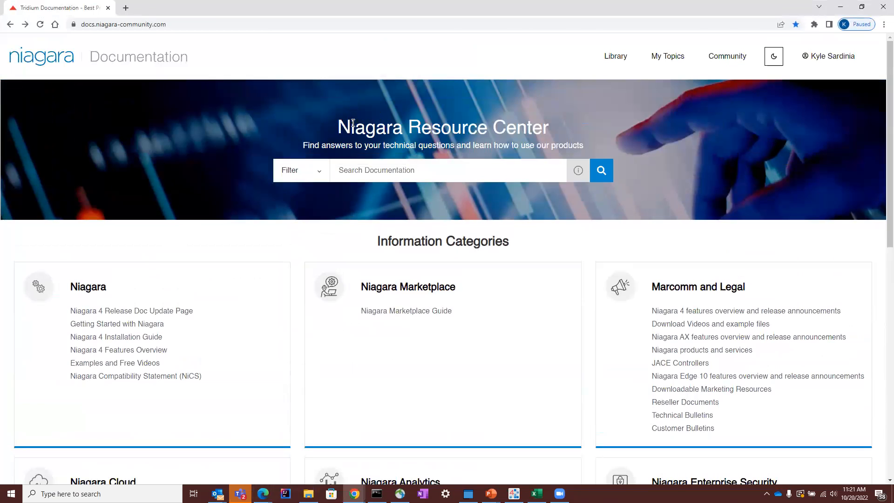
{"action": "triple_click", "coordinate": [374, 125]}
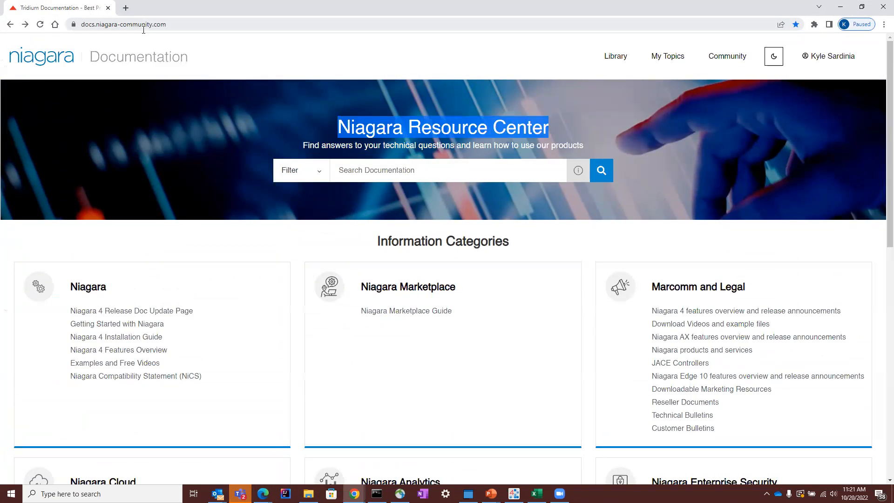
{"action": "scroll", "coordinate": [369, 329], "scroll_direction": "down", "scroll_amount": 10}
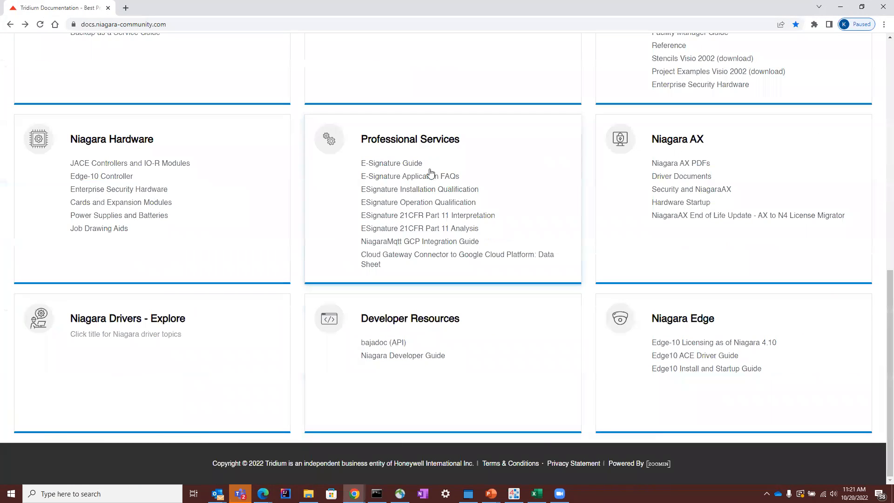
{"action": "left_click", "coordinate": [433, 215]}
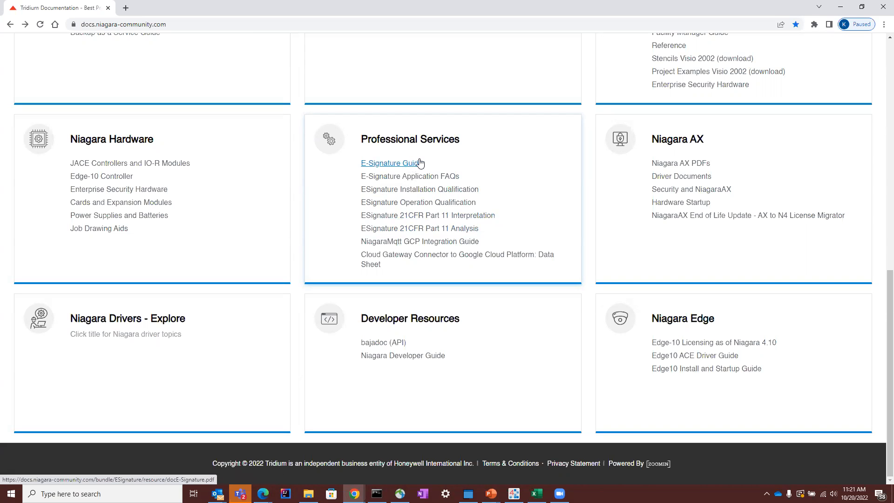
{"action": "scroll", "coordinate": [668, 471], "scroll_direction": "up", "scroll_amount": 2}
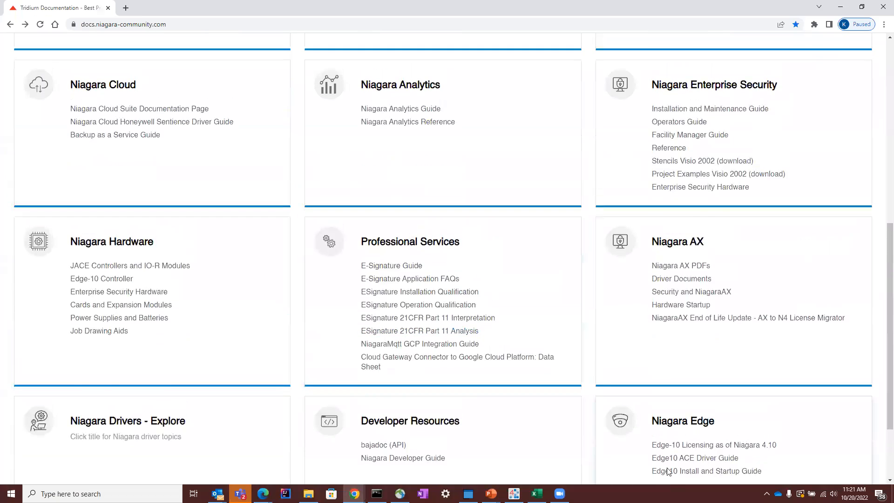
{"action": "scroll", "coordinate": [734, 207], "scroll_direction": "up", "scroll_amount": 8}
{"action": "left_click", "coordinate": [392, 172]}
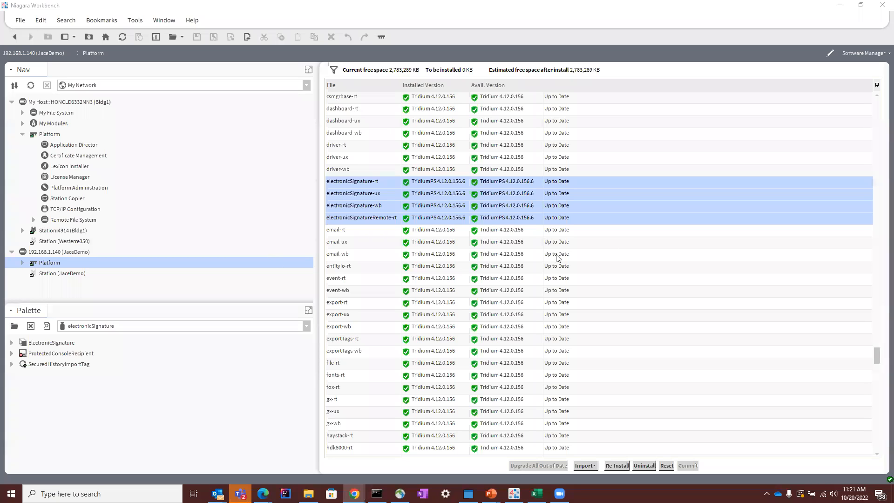
Step: Switch to Niagara Workbench, open the Bldg1 supervisor station and expand its Config node in the navigation tree
{"action": "left_click", "coordinate": [68, 232]}
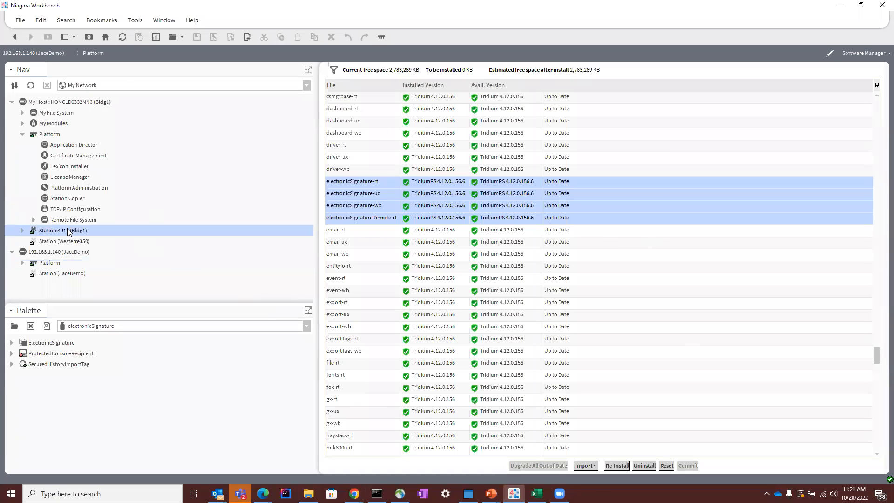
{"action": "double_click", "coordinate": [68, 231]}
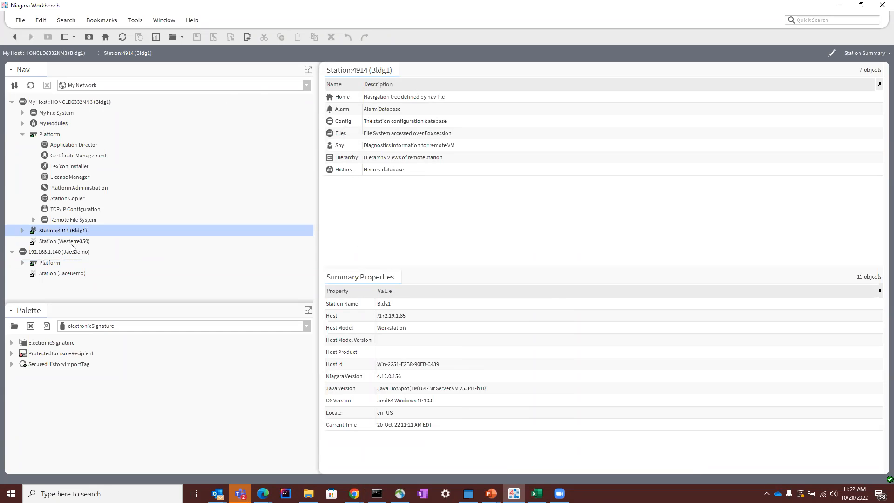
{"action": "left_click", "coordinate": [22, 230]}
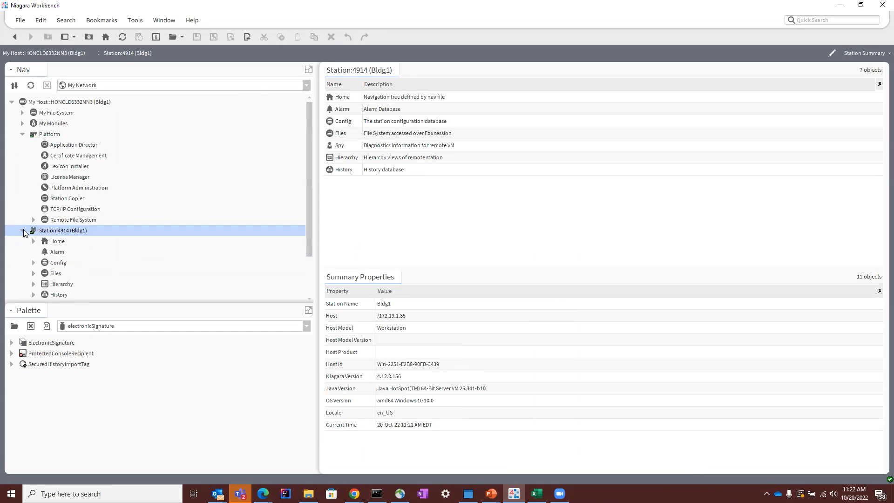
{"action": "scroll", "coordinate": [23, 229], "scroll_direction": "down", "scroll_amount": 1}
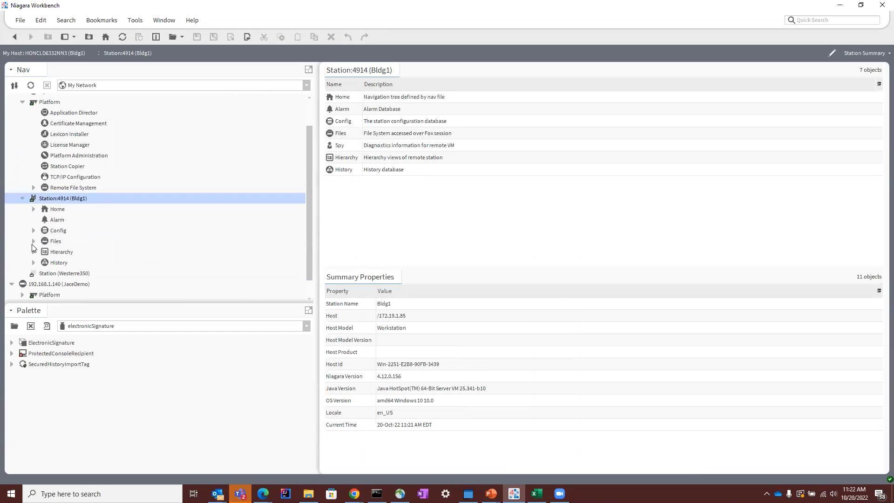
{"action": "left_click", "coordinate": [33, 234]}
{"action": "left_click", "coordinate": [33, 231]}
{"action": "scroll", "coordinate": [37, 238], "scroll_direction": "down", "scroll_amount": 1}
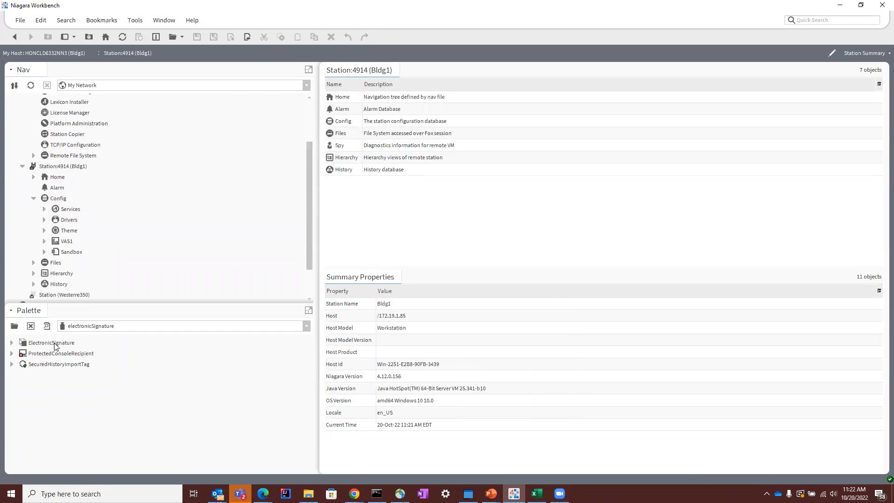
Step: Add a Palette side bar to the workspace
{"action": "left_click", "coordinate": [131, 23]}
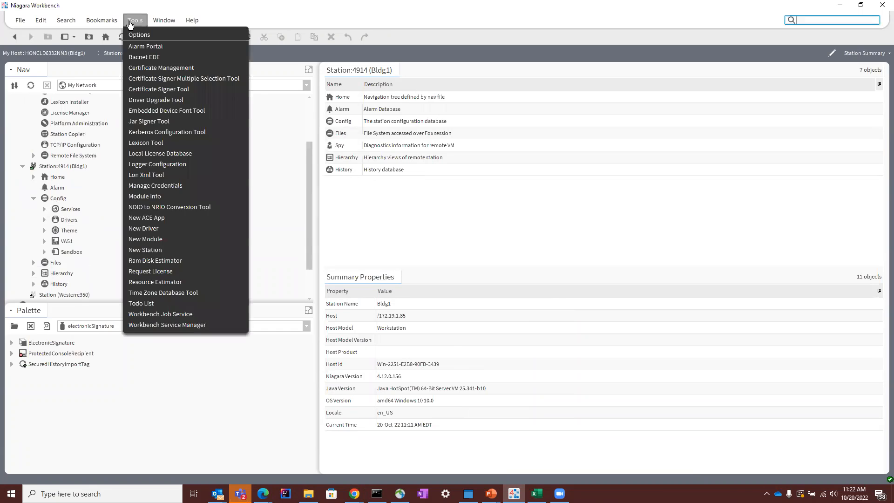
{"action": "mouse_move", "coordinate": [170, 28]}
{"action": "mouse_move", "coordinate": [208, 36]}
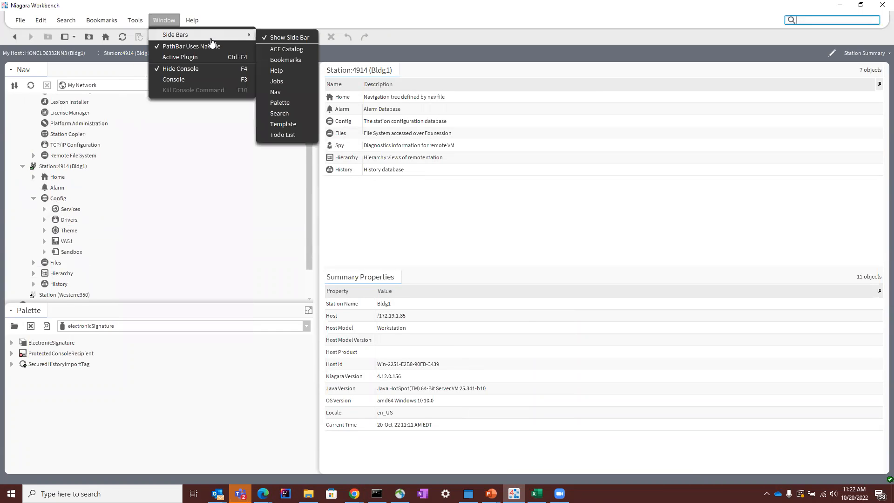
{"action": "left_click", "coordinate": [281, 102]}
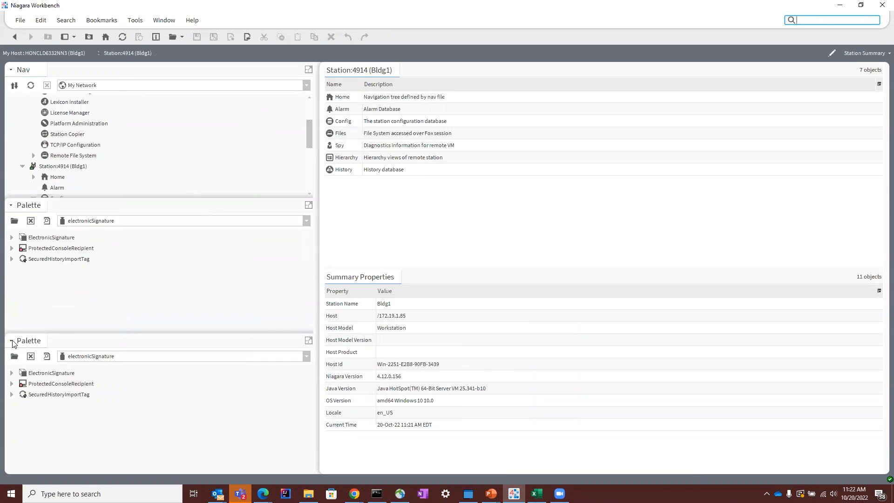
Step: Remove the duplicate Palette side bar and load the electronicSignature palette in the remaining one
{"action": "left_click", "coordinate": [14, 359]}
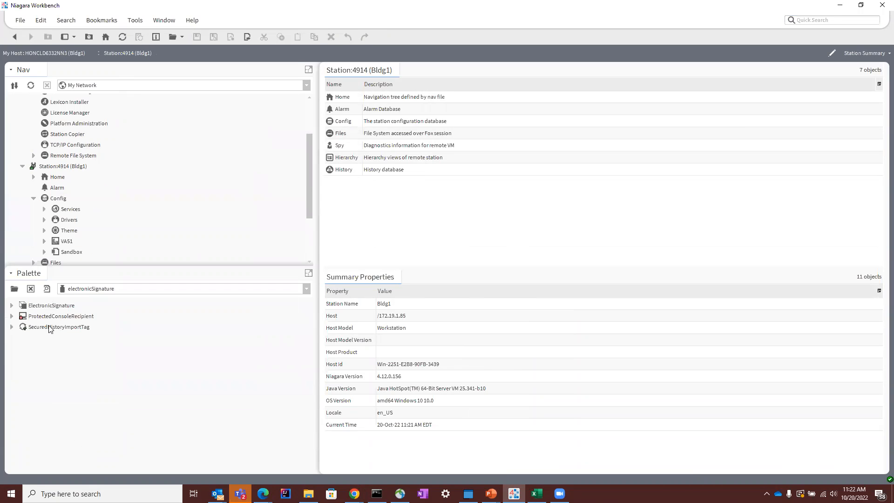
{"action": "left_click", "coordinate": [93, 289]}
{"action": "left_click", "coordinate": [14, 288]}
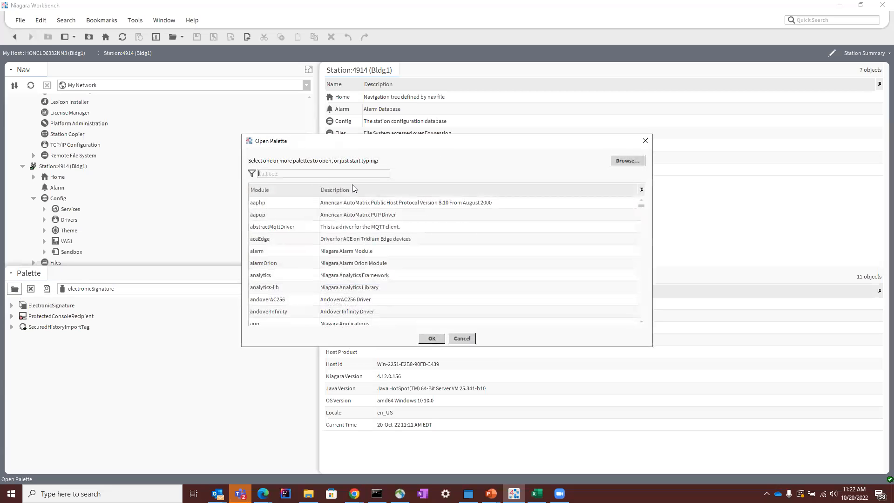
{"action": "type", "text": "e"}
{"action": "double_click", "coordinate": [399, 216]}
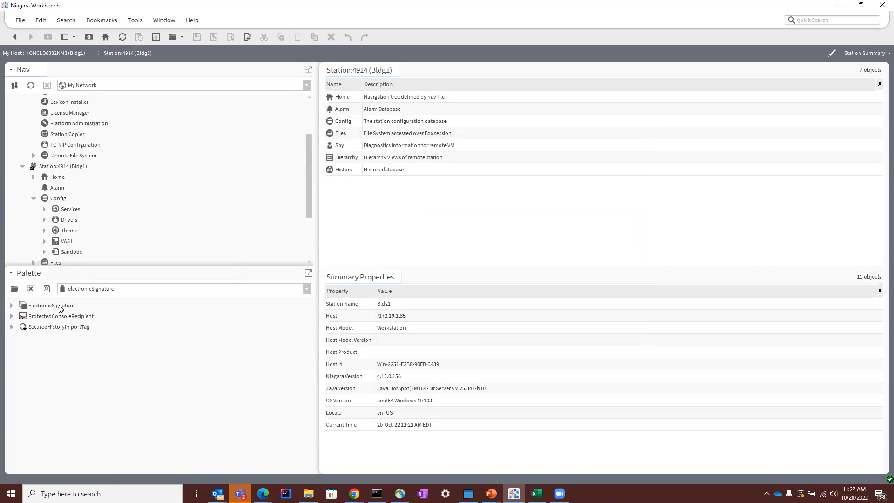
Step: Add the ElectronicSignature component from the palette to the Bldg1 station's Config node, keeping the name ElectronicSignature
{"action": "scroll", "coordinate": [72, 262], "scroll_direction": "down", "scroll_amount": 1}
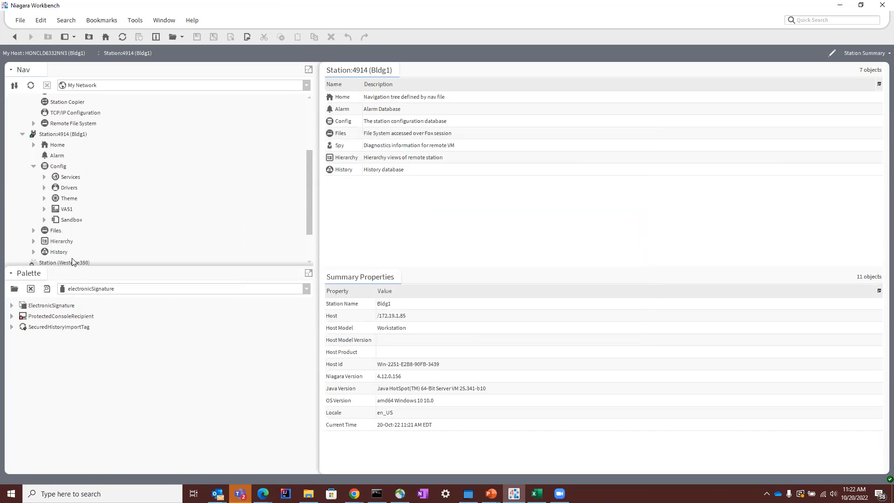
{"action": "left_click_drag", "start_coordinate": [59, 306], "coordinate": [51, 162]}
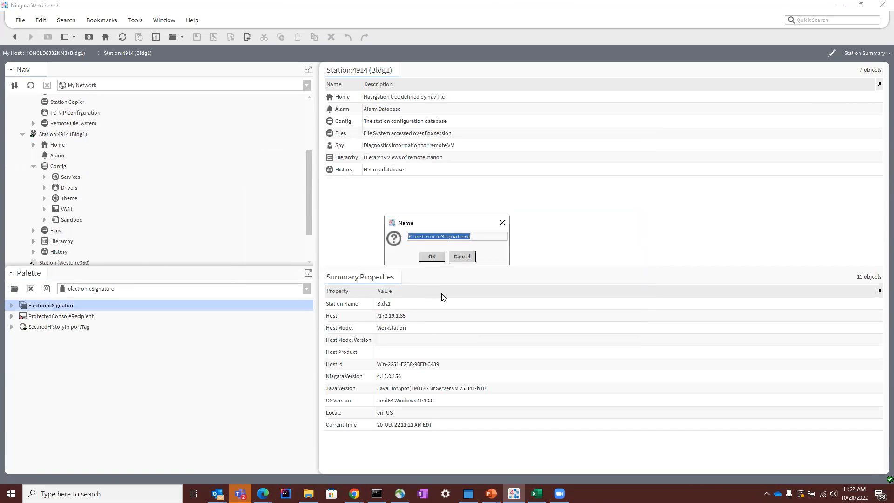
{"action": "left_click", "coordinate": [428, 256]}
Step: Open the ElectronicSignature service under Config and add a reason set with the value HVAC
{"action": "left_click", "coordinate": [84, 231]}
{"action": "double_click", "coordinate": [83, 231]}
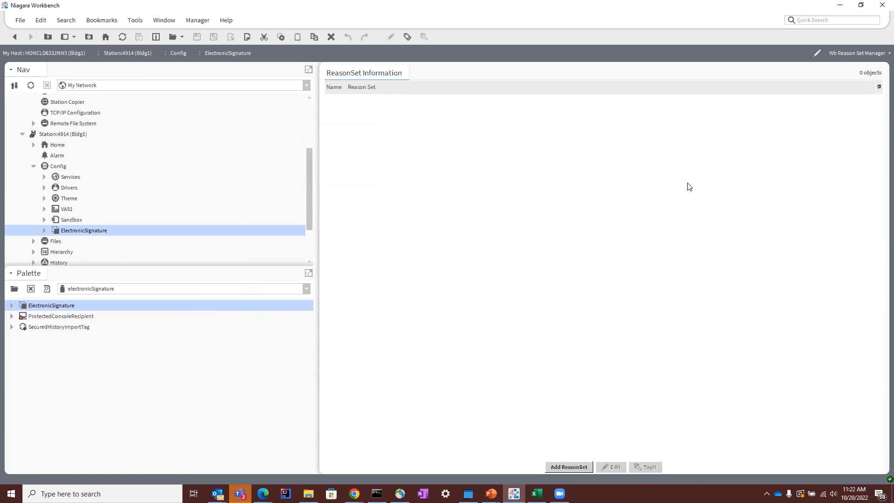
{"action": "left_click", "coordinate": [569, 466]}
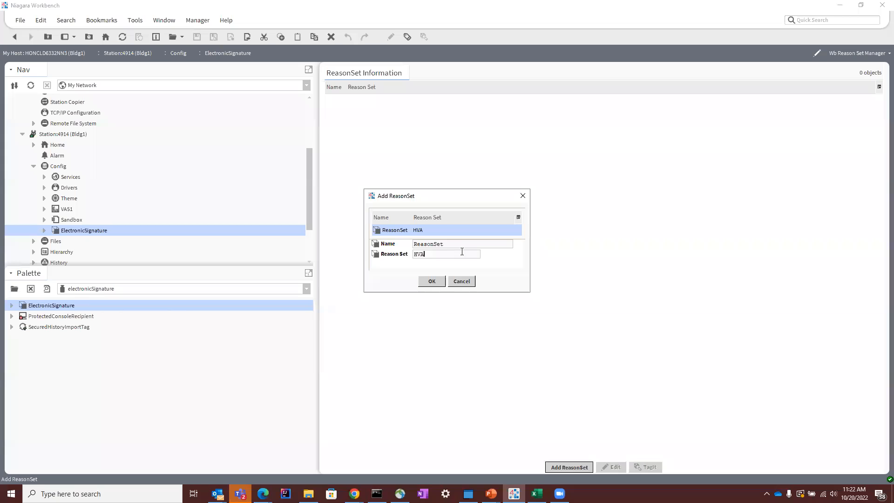
{"action": "key", "text": "Return"}
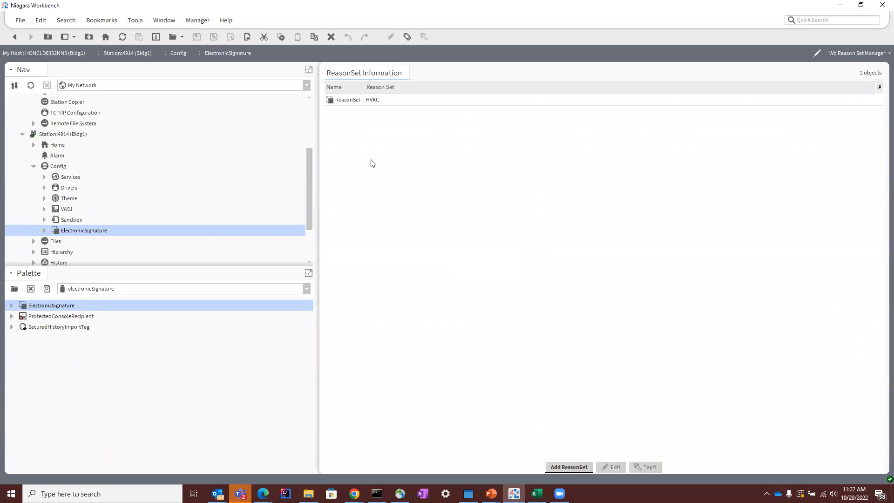
Step: Open the HVAC reason set and add a reason for change "Power Reset"
{"action": "left_click", "coordinate": [381, 100]}
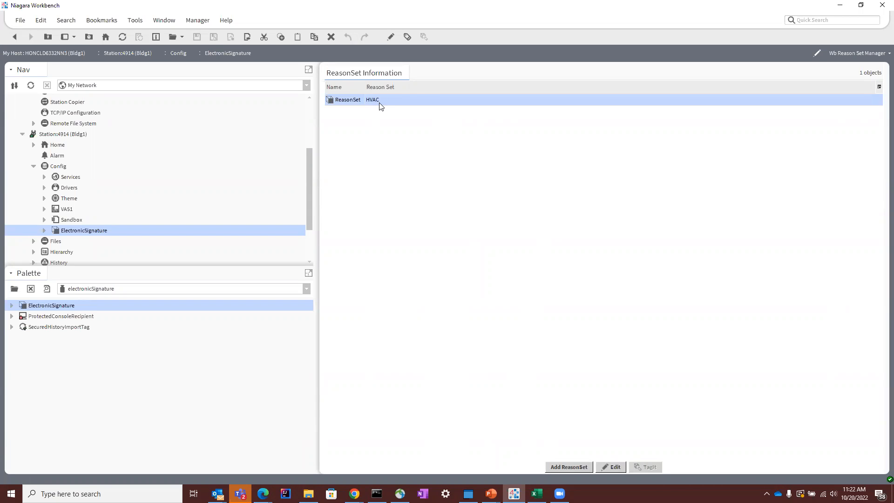
{"action": "double_click", "coordinate": [381, 100]}
{"action": "left_click", "coordinate": [569, 467]}
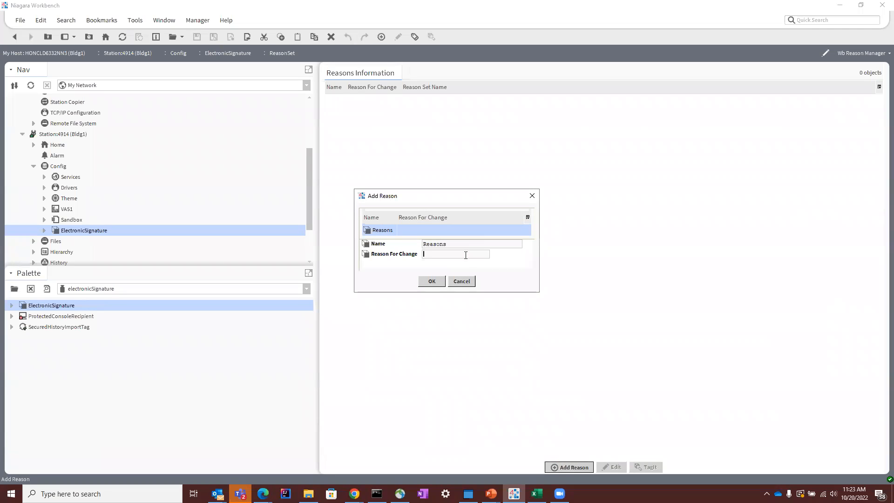
{"action": "type", "text": "Power Reset"}
{"action": "left_click", "coordinate": [440, 282]}
Step: Add a second reason for change "Back to Normal" to the HVAC reason set
{"action": "left_click", "coordinate": [584, 469]}
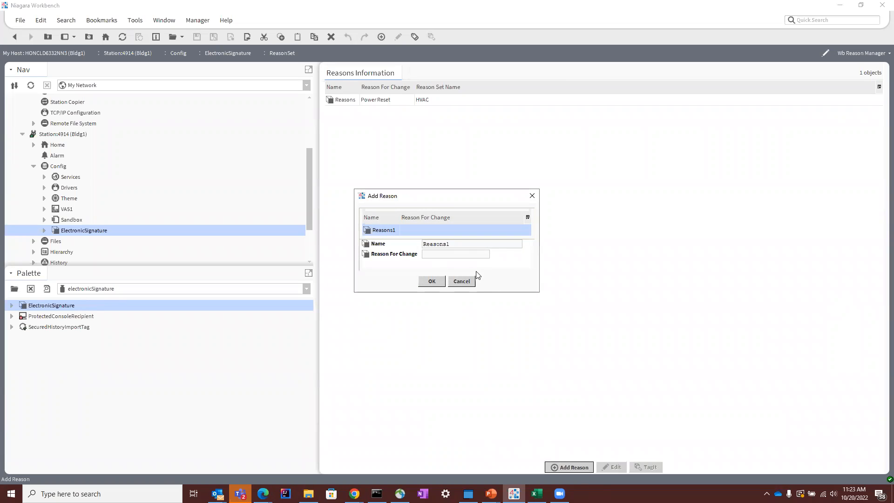
{"action": "left_click", "coordinate": [461, 254]}
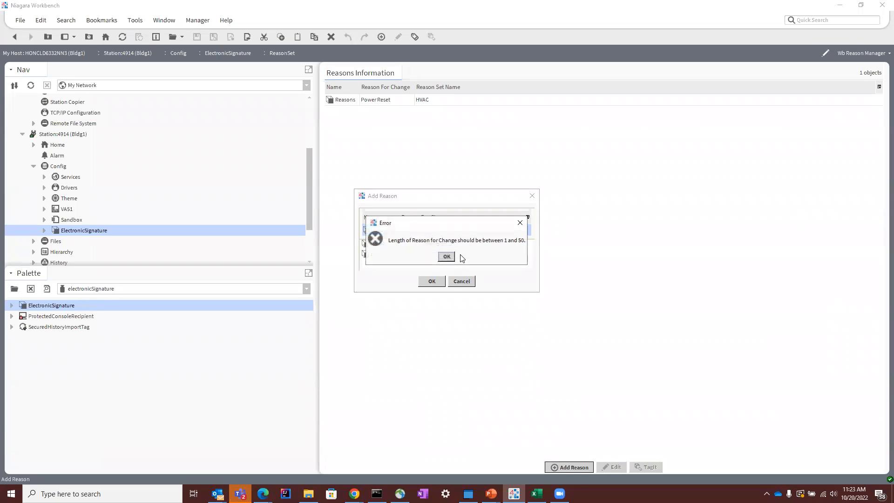
{"action": "left_click", "coordinate": [447, 256]}
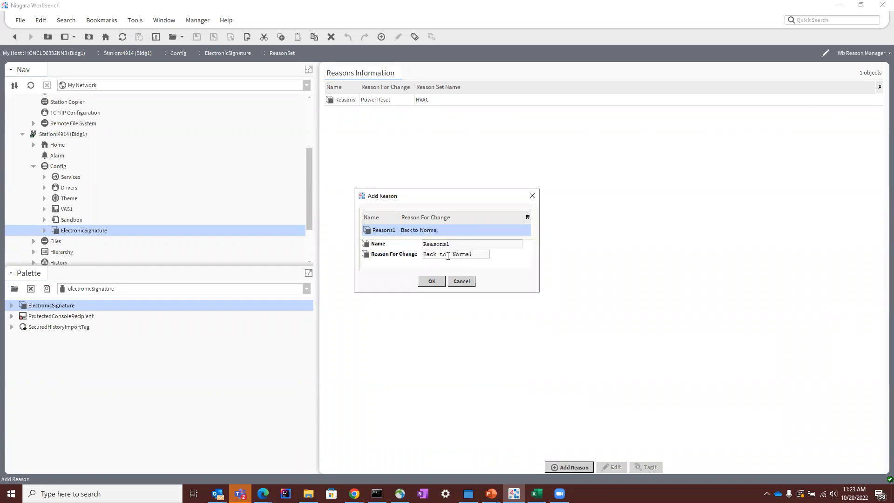
{"action": "left_click", "coordinate": [431, 282]}
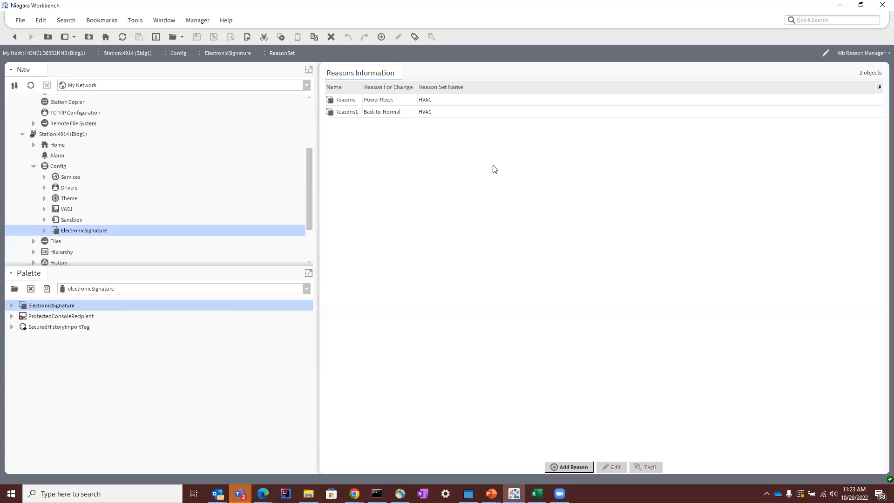
Step: Look over the AX Property Sheets of the HVAC reason set and the ElectronicSignature service, including its Customer section and zone list
{"action": "left_click", "coordinate": [862, 55]}
{"action": "left_click", "coordinate": [867, 93]}
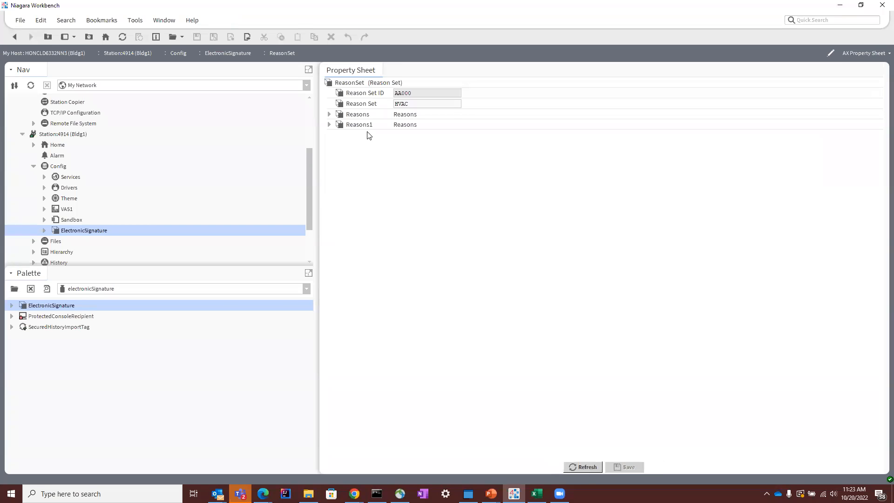
{"action": "double_click", "coordinate": [71, 231]}
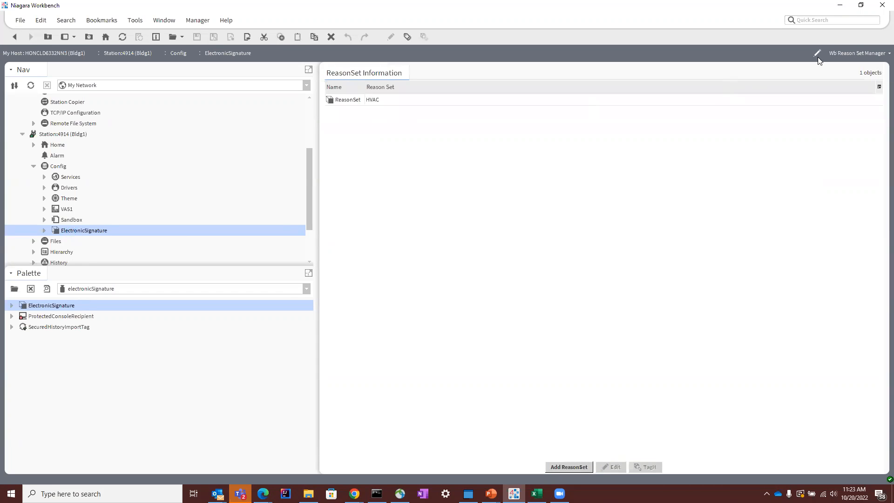
{"action": "left_click", "coordinate": [853, 54]}
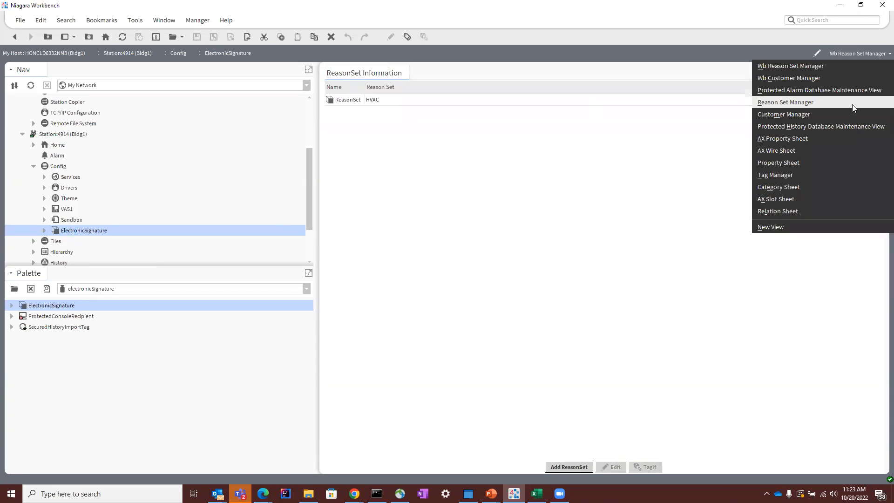
{"action": "left_click", "coordinate": [845, 136]}
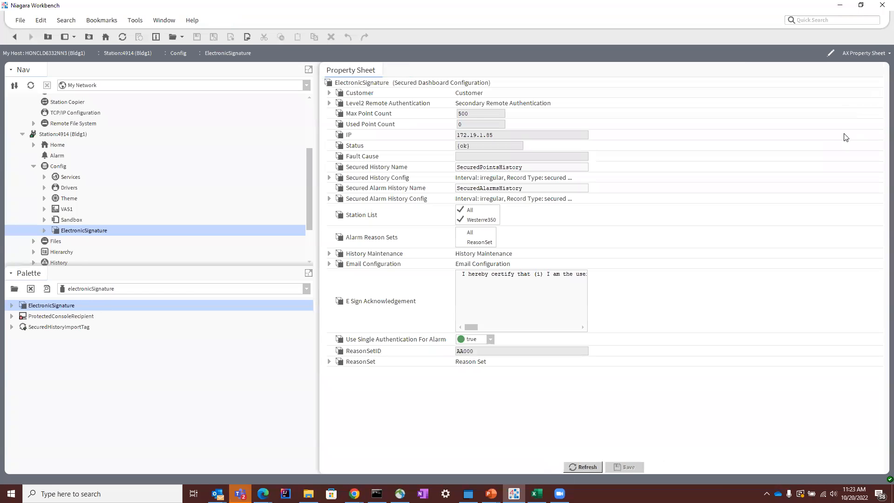
{"action": "left_click", "coordinate": [329, 94]}
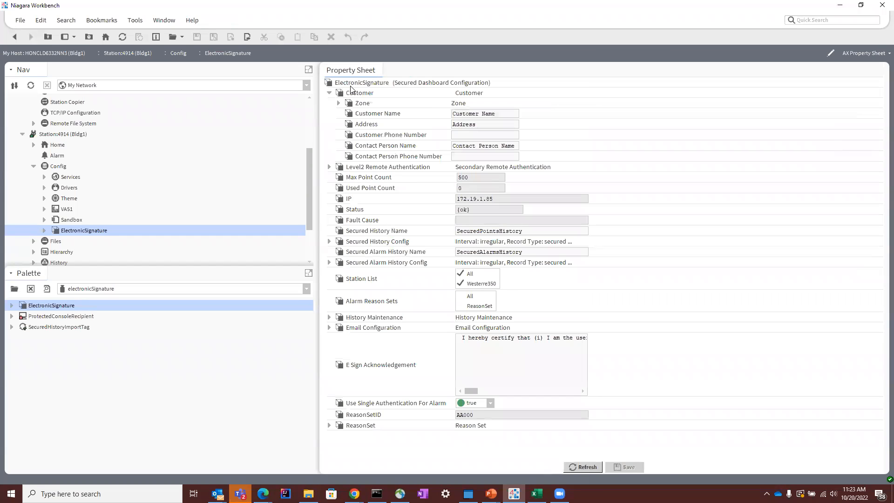
{"action": "double_click", "coordinate": [366, 93]}
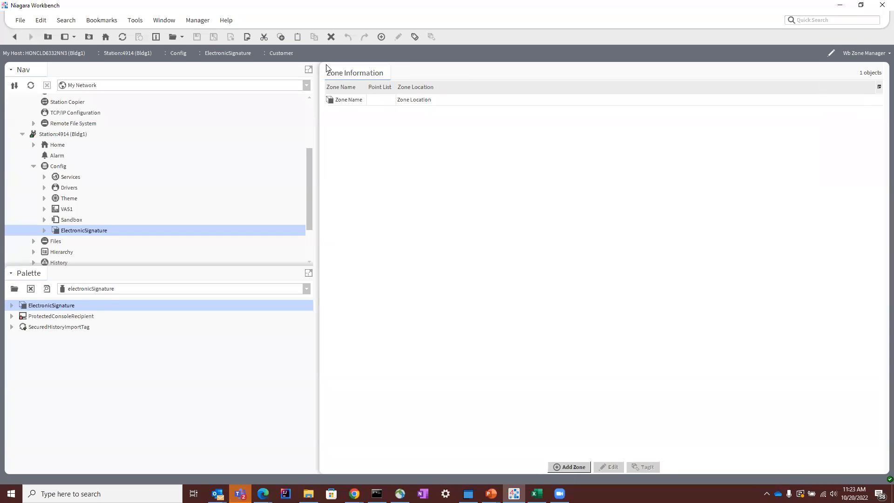
{"action": "left_click", "coordinate": [15, 37]}
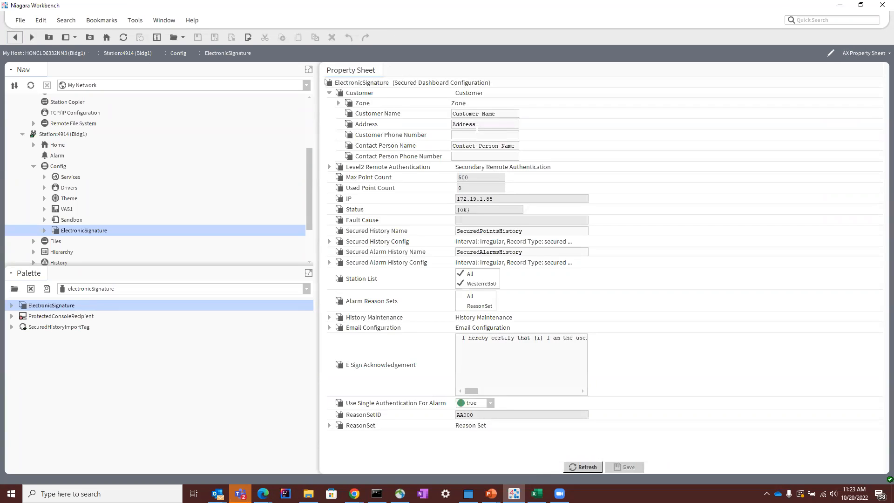
Step: Set the Customer Name to "Tridium Manufacturing" and fill in the customer's address in the ElectronicSignature property sheet
{"action": "triple_click", "coordinate": [491, 115]}
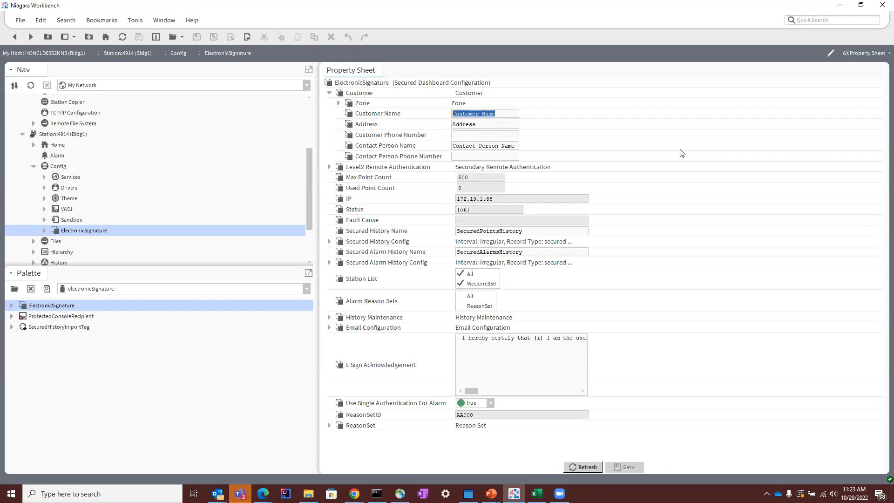
{"action": "type", "text": "Tridium"}
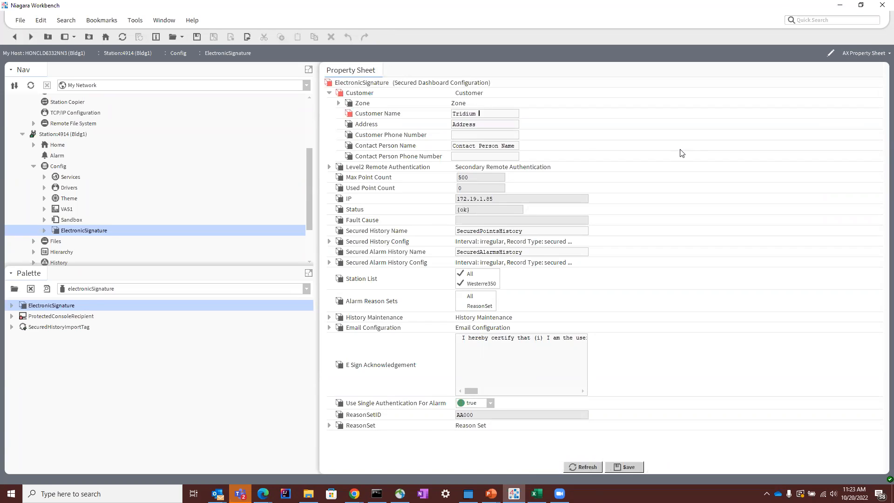
{"action": "type", "text": " Manufacturing"}
{"action": "double_click", "coordinate": [490, 121]}
{"action": "type", "text": "3951 Westerre"}
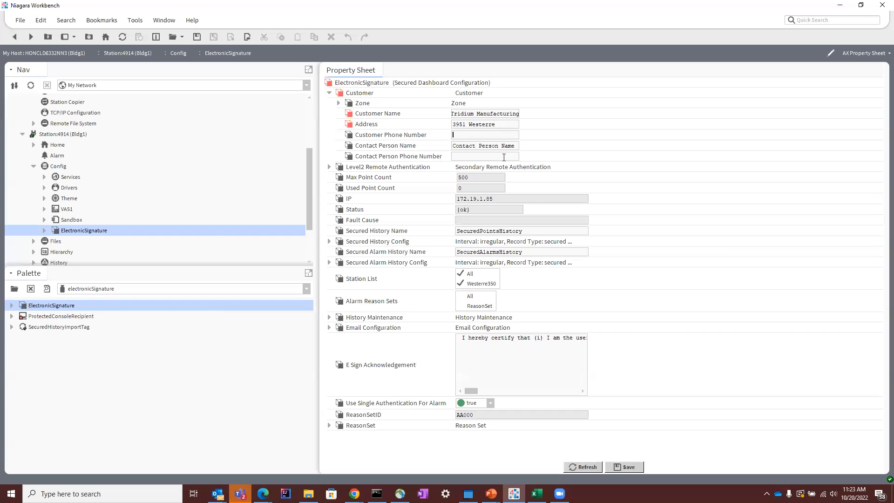
Step: Fill in the customer's phone number and the contact person's name, and save the property sheet
{"action": "key", "text": "Tab"}
{"action": "type", "text": "8"}
{"action": "triple_click", "coordinate": [502, 145]}
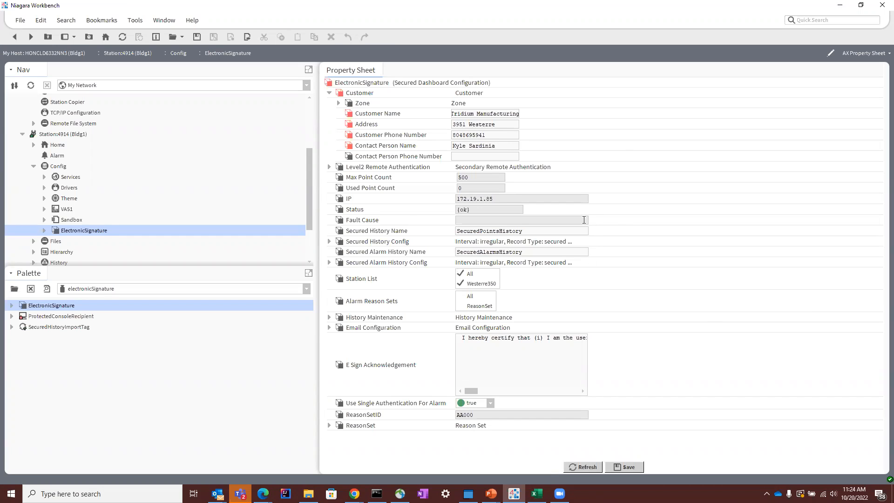
{"action": "left_click", "coordinate": [499, 154]}
{"action": "left_click", "coordinate": [619, 467]}
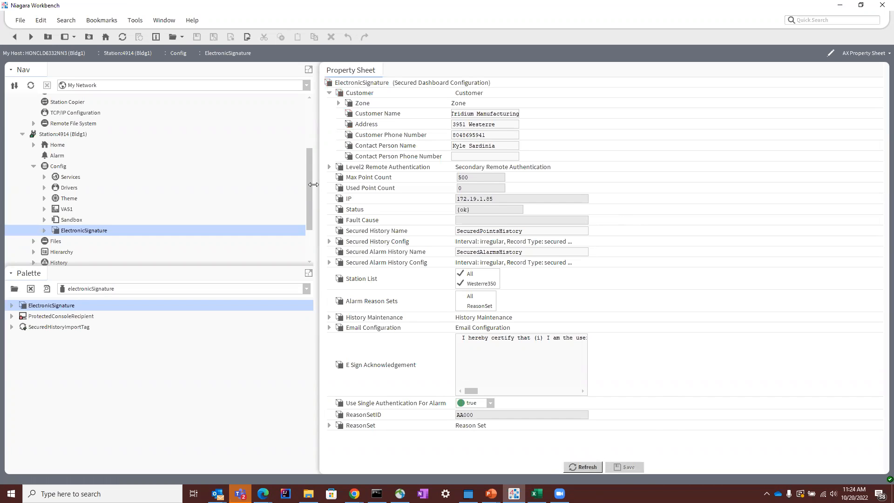
Step: Open the Customer's zone manager and add a zone named "Zone Name Two" with the default location
{"action": "left_click", "coordinate": [338, 103]}
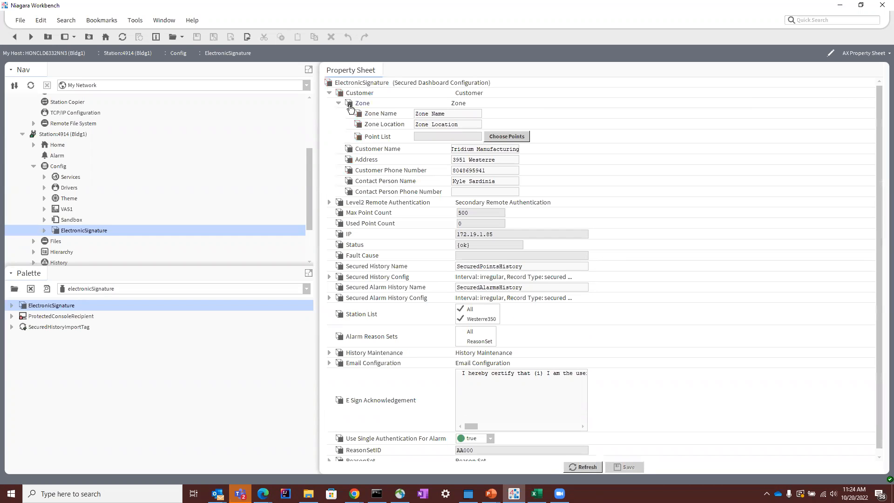
{"action": "triple_click", "coordinate": [428, 113]}
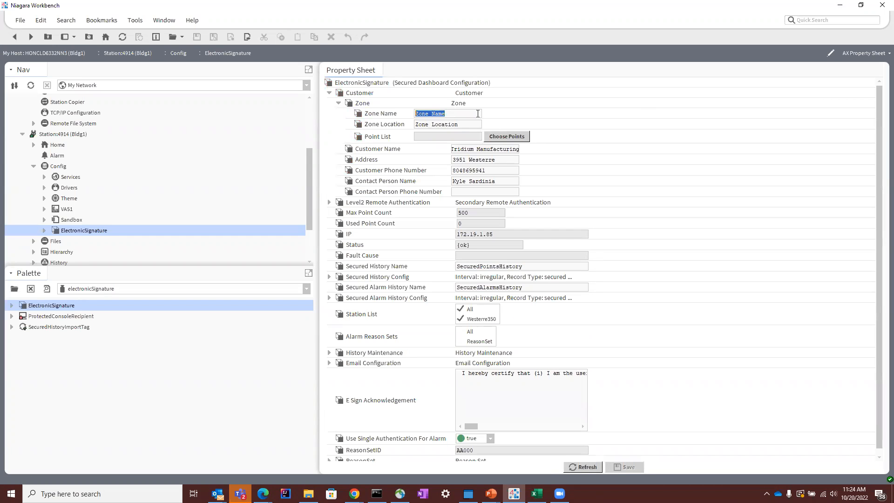
{"action": "double_click", "coordinate": [364, 93]}
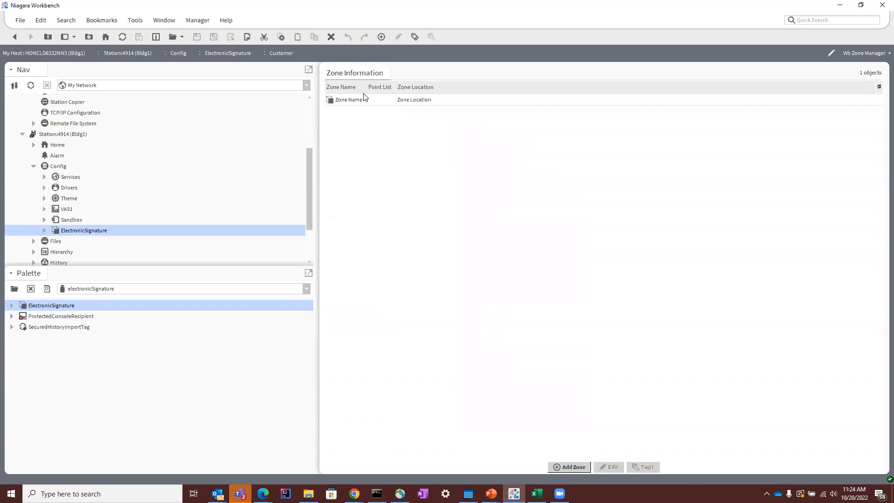
{"action": "left_click", "coordinate": [570, 466]}
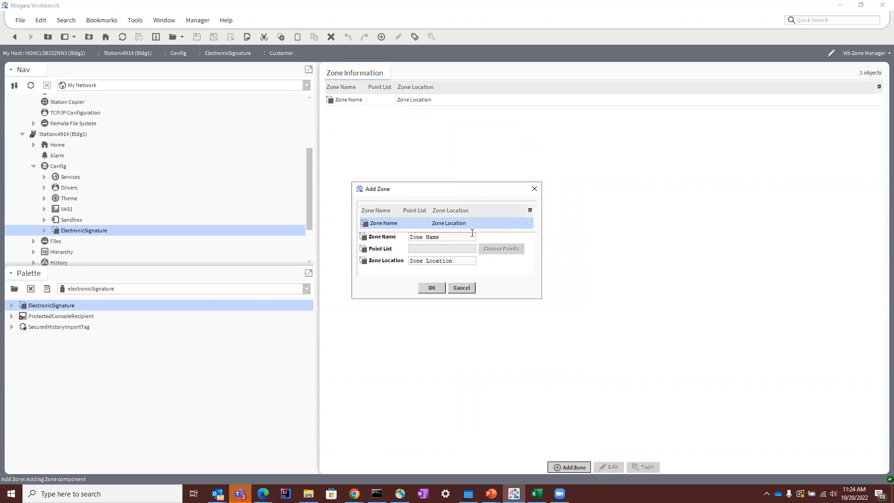
{"action": "type", "text": "Two"}
{"action": "key", "text": "Return"}
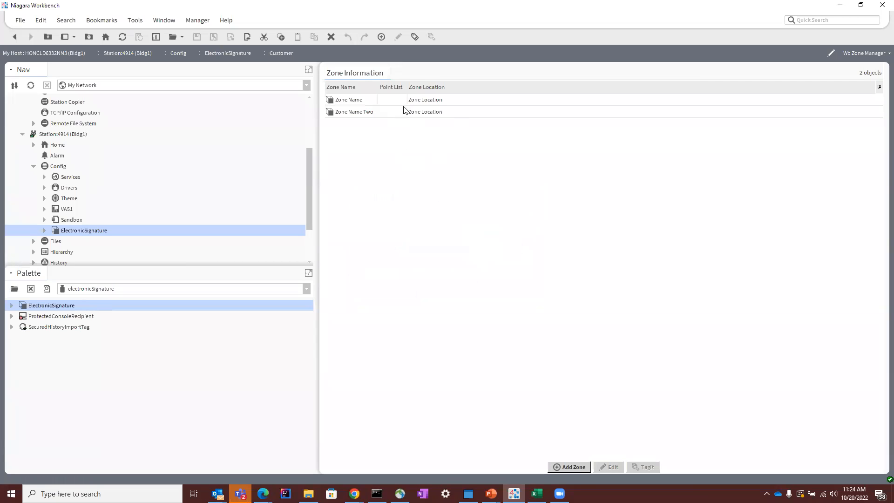
Step: Open the zone "Zone Name" for editing and bring up its point selection
{"action": "left_click", "coordinate": [414, 100]}
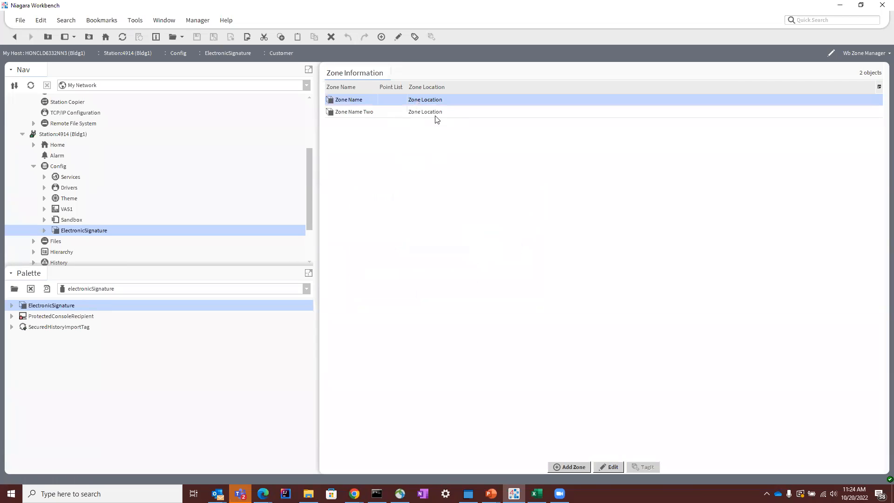
{"action": "double_click", "coordinate": [357, 102]}
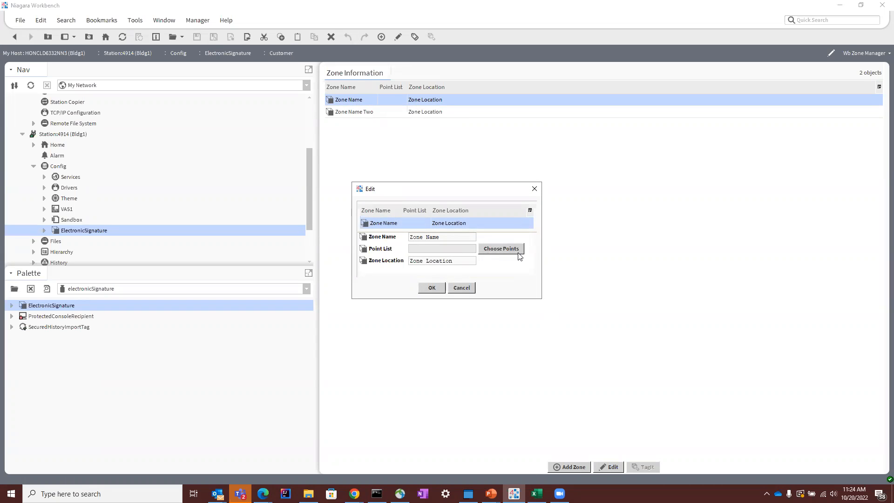
{"action": "left_click", "coordinate": [491, 250]}
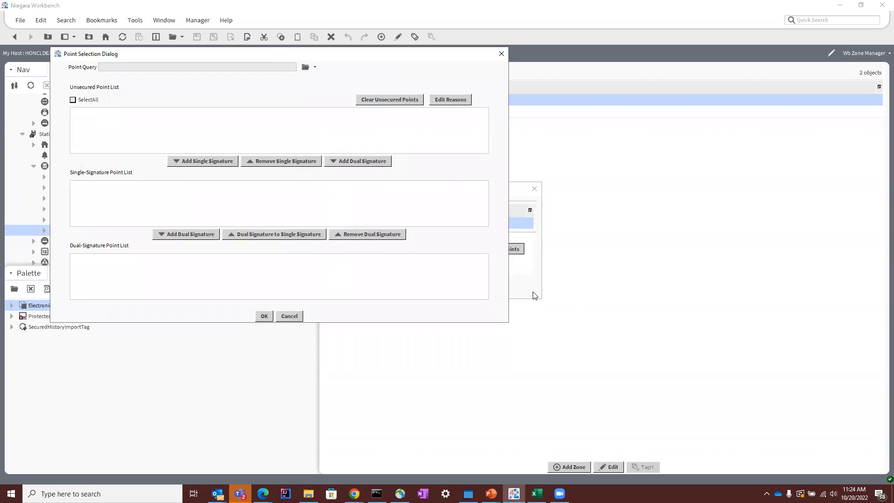
{"action": "left_click_drag", "start_coordinate": [333, 55], "coordinate": [536, 123]}
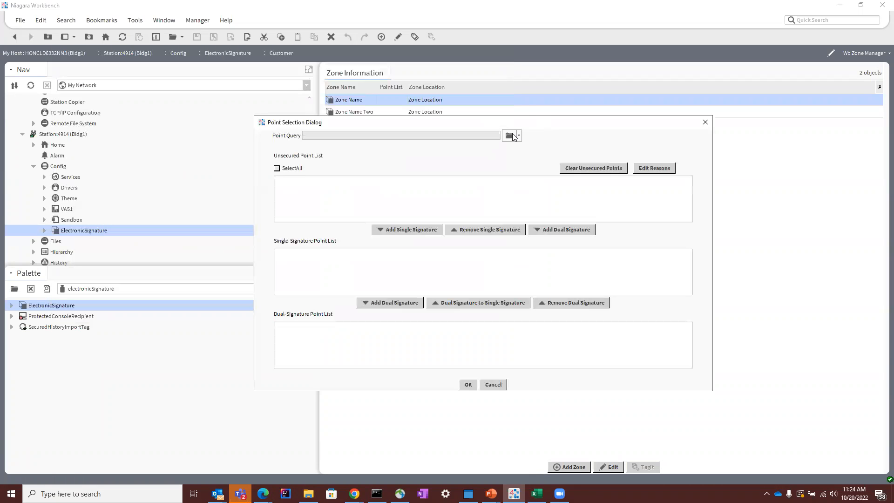
Step: Set the Point Query to the Hot Water System folder of bacPlantSyst under the BacnetNetwork
{"action": "left_click", "coordinate": [513, 136]}
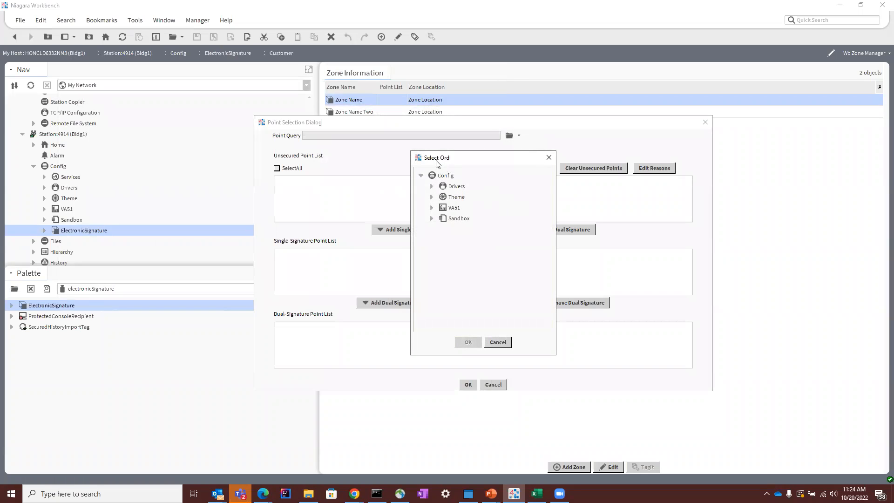
{"action": "left_click_drag", "start_coordinate": [450, 162], "coordinate": [405, 165]}
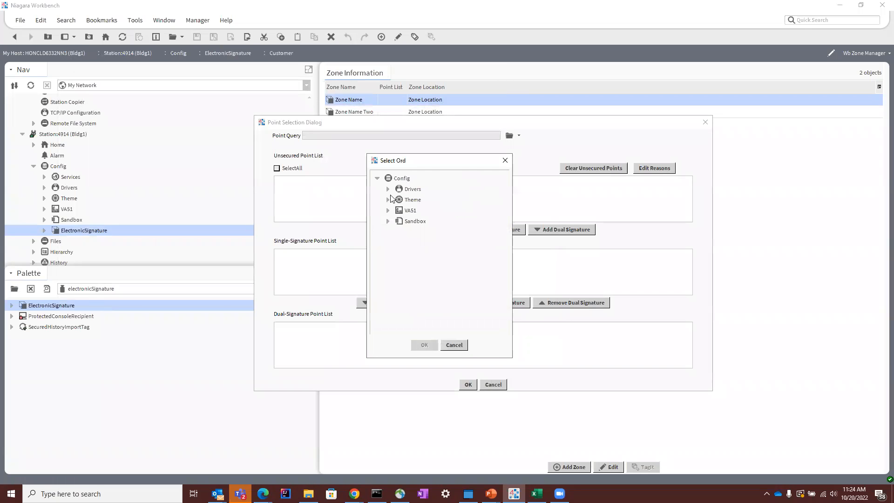
{"action": "left_click", "coordinate": [388, 189]}
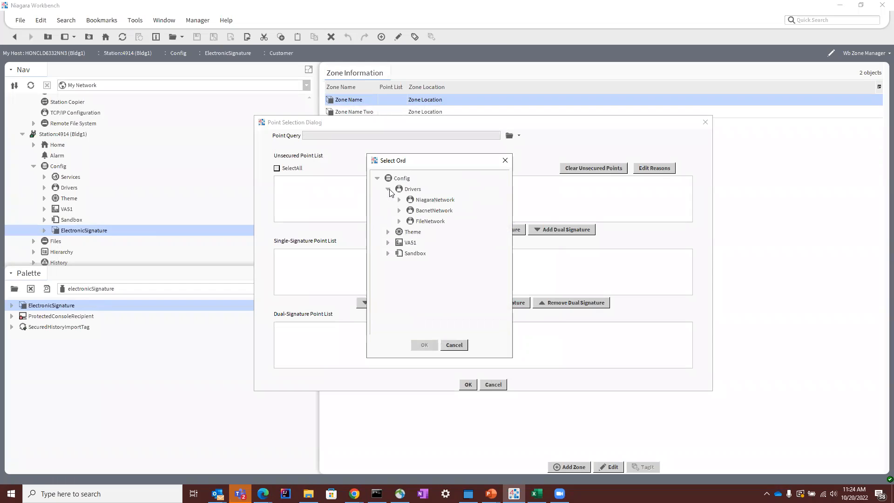
{"action": "left_click", "coordinate": [399, 210]}
{"action": "left_click", "coordinate": [410, 221]}
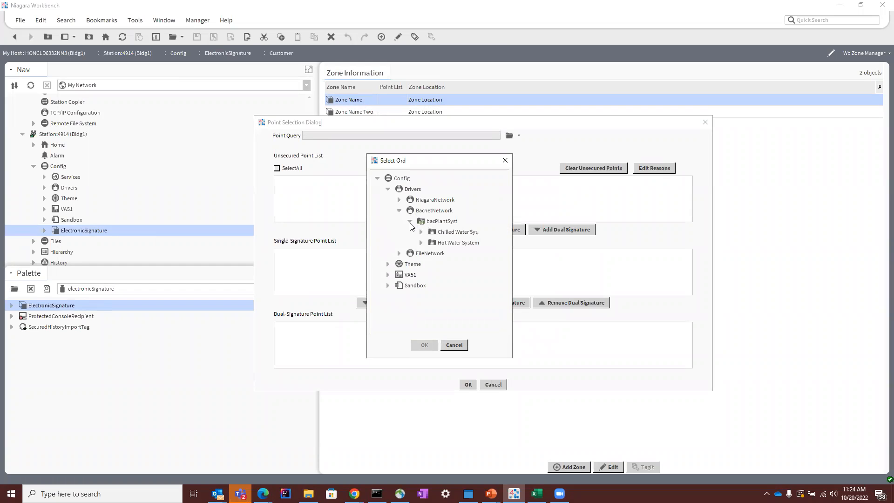
{"action": "left_click", "coordinate": [421, 242]}
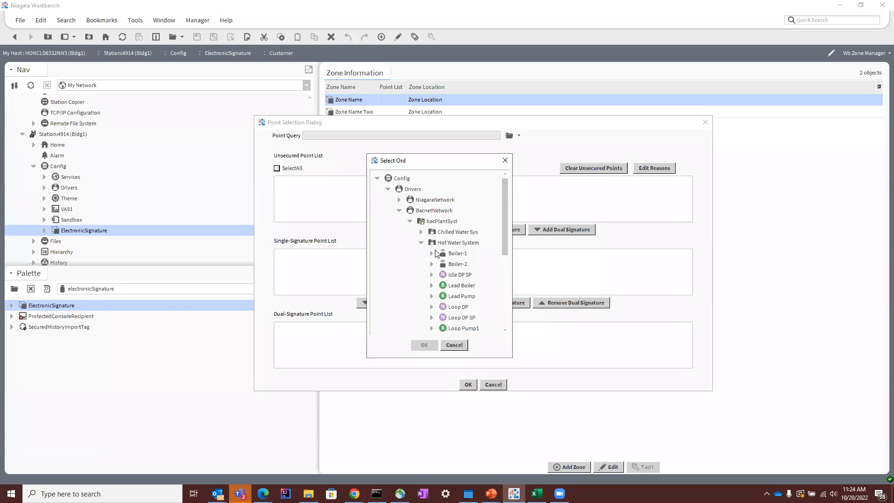
{"action": "scroll", "coordinate": [436, 253], "scroll_direction": "down", "scroll_amount": 2}
{"action": "scroll", "coordinate": [438, 240], "scroll_direction": "down", "scroll_amount": 6}
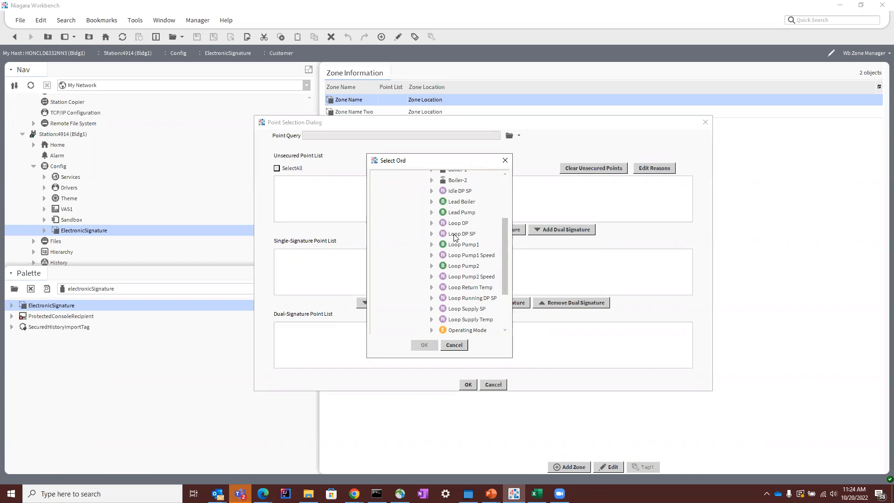
{"action": "left_click", "coordinate": [455, 235]}
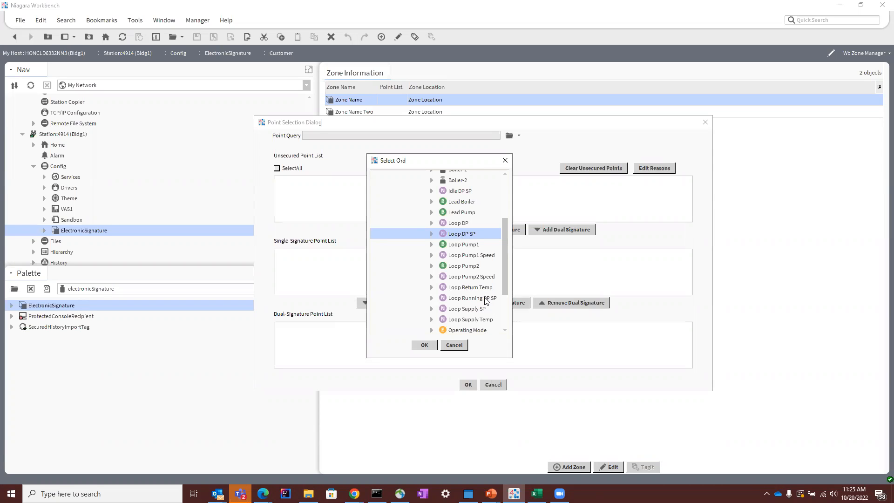
{"action": "scroll", "coordinate": [454, 228], "scroll_direction": "up", "scroll_amount": 3}
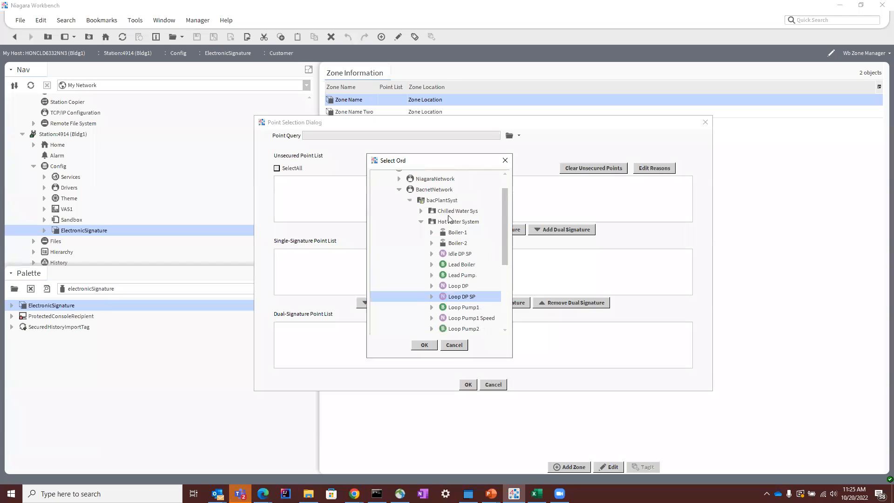
{"action": "double_click", "coordinate": [451, 223]}
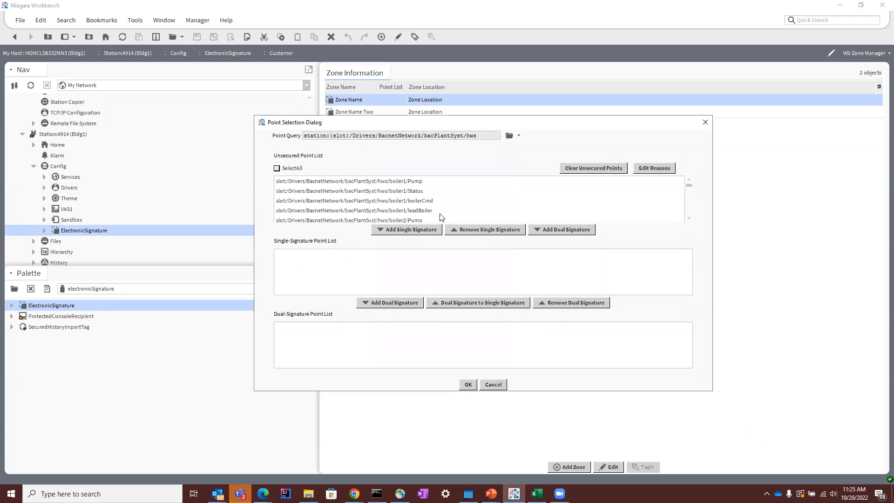
Step: Add the unsecured points from boiler1/boilerCmd through Loop DP SP to the single-signature list with the HVAC reason set
{"action": "scroll", "coordinate": [438, 216], "scroll_direction": "down", "scroll_amount": 5}
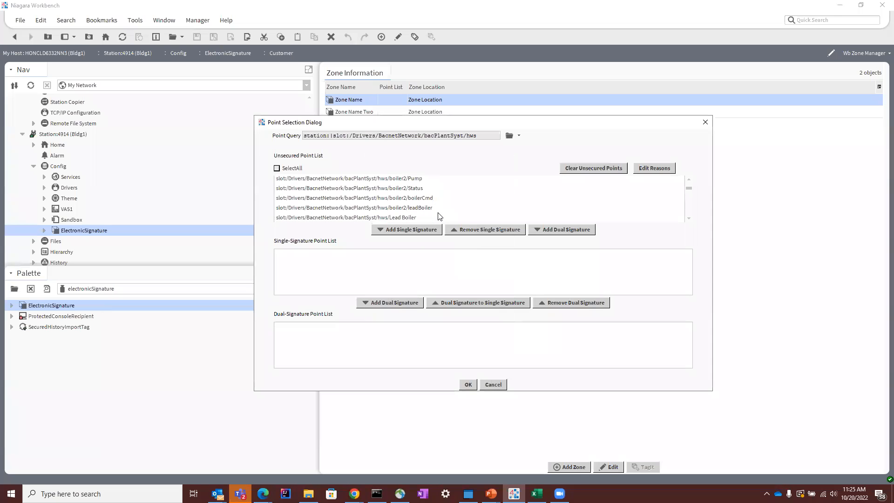
{"action": "scroll", "coordinate": [428, 199], "scroll_direction": "down", "scroll_amount": 5}
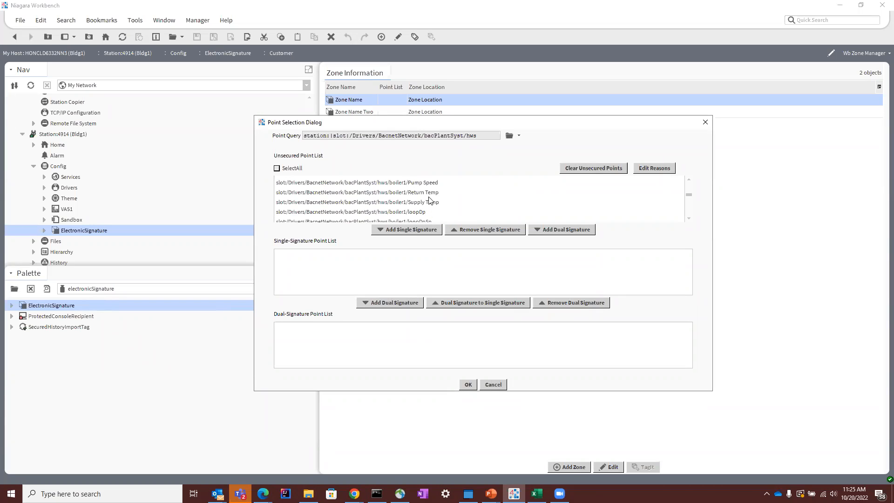
{"action": "scroll", "coordinate": [442, 221], "scroll_direction": "down", "scroll_amount": 3}
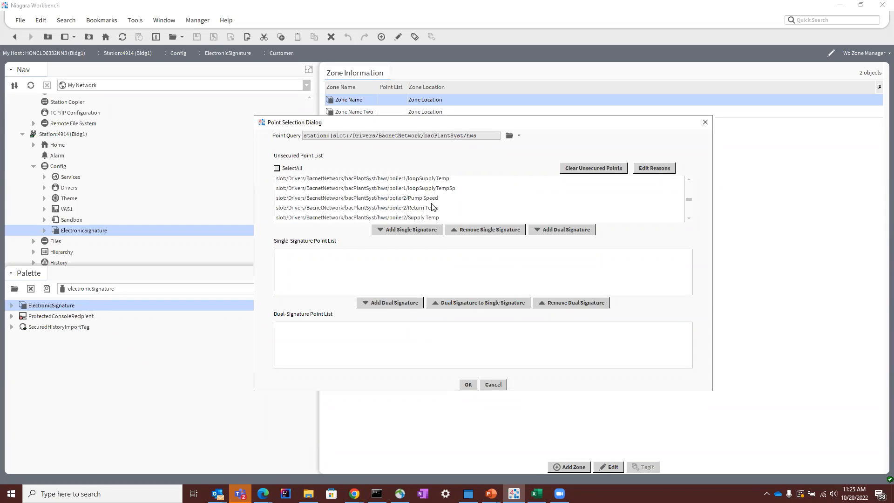
{"action": "scroll", "coordinate": [433, 207], "scroll_direction": "down", "scroll_amount": 2}
{"action": "scroll", "coordinate": [431, 211], "scroll_direction": "down", "scroll_amount": 2}
{"action": "left_click", "coordinate": [410, 203]}
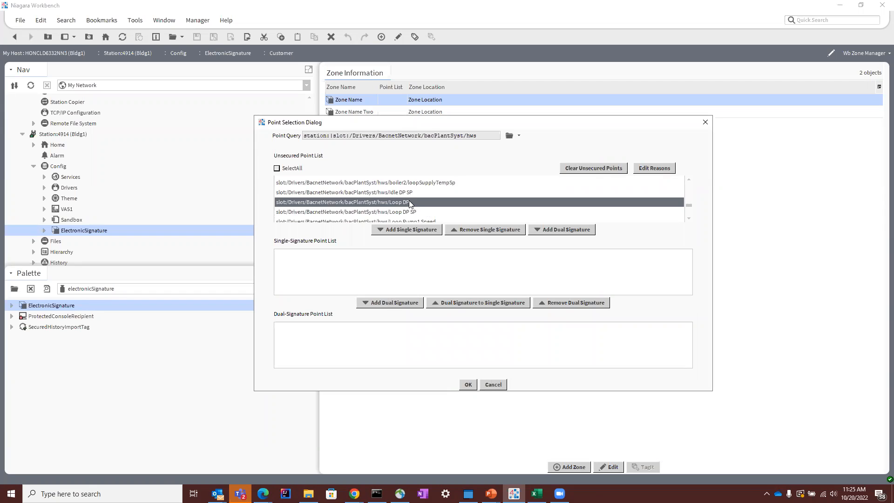
{"action": "left_click", "coordinate": [407, 192], "text": "ctrl"}
{"action": "left_click", "coordinate": [413, 212]}
{"action": "scroll", "coordinate": [440, 215], "scroll_direction": "up", "scroll_amount": 5}
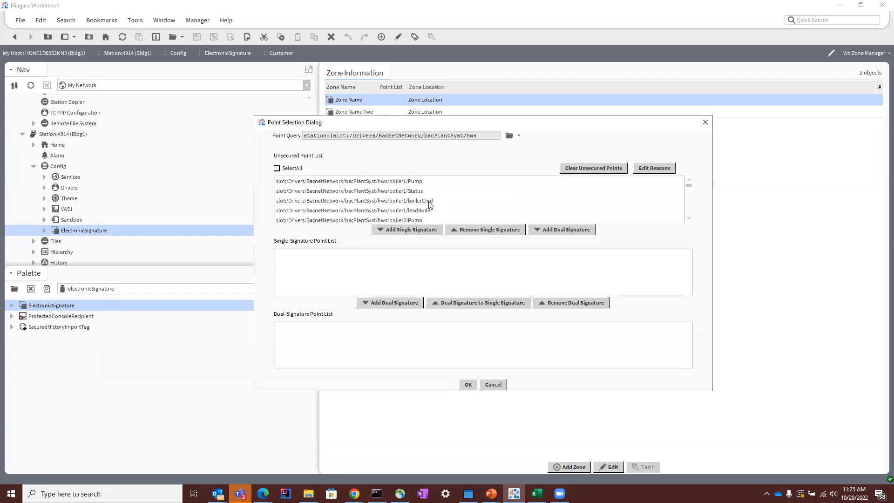
{"action": "left_click", "coordinate": [432, 201], "text": "shift"}
{"action": "left_click", "coordinate": [431, 231]}
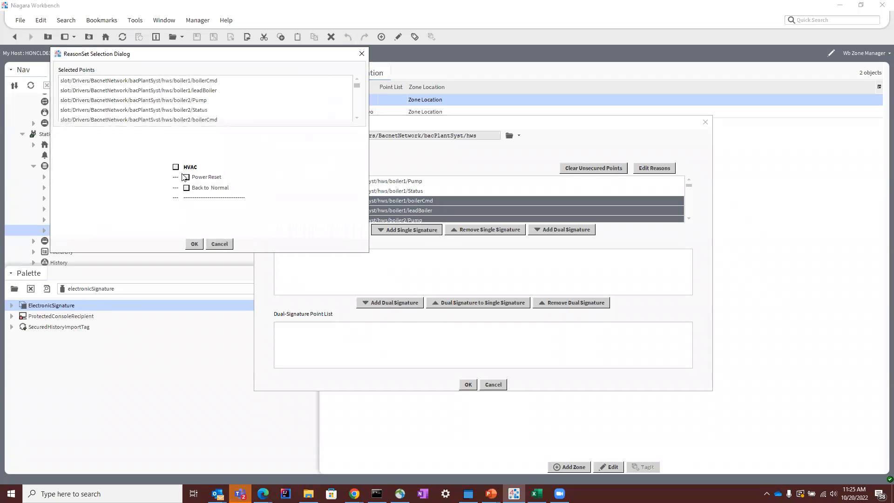
{"action": "left_click", "coordinate": [177, 167]}
{"action": "left_click", "coordinate": [194, 244]}
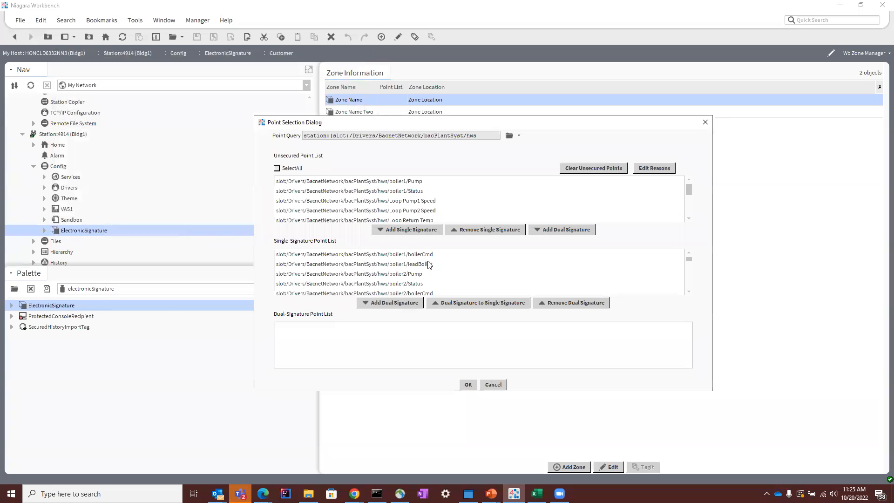
{"action": "scroll", "coordinate": [398, 285], "scroll_direction": "down", "scroll_amount": 5}
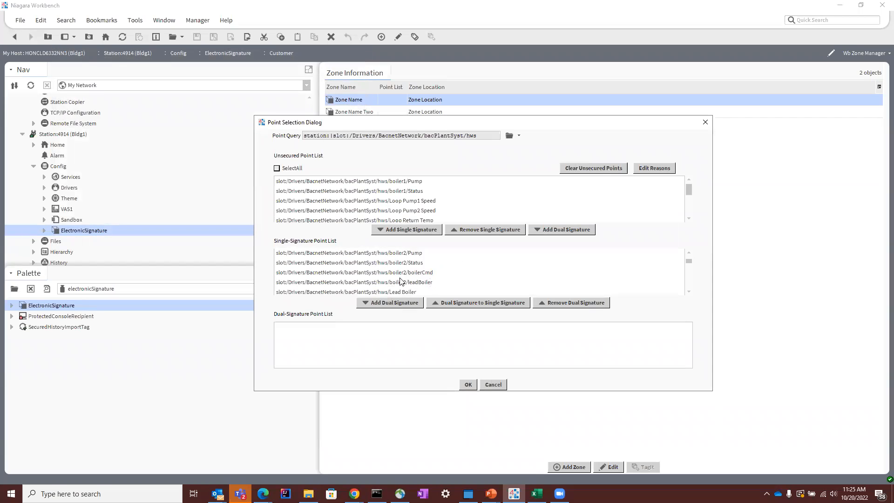
{"action": "scroll", "coordinate": [417, 285], "scroll_direction": "up", "scroll_amount": 3}
{"action": "scroll", "coordinate": [417, 283], "scroll_direction": "up", "scroll_amount": 1}
{"action": "left_click", "coordinate": [412, 265]}
{"action": "scroll", "coordinate": [412, 266], "scroll_direction": "up", "scroll_amount": 1}
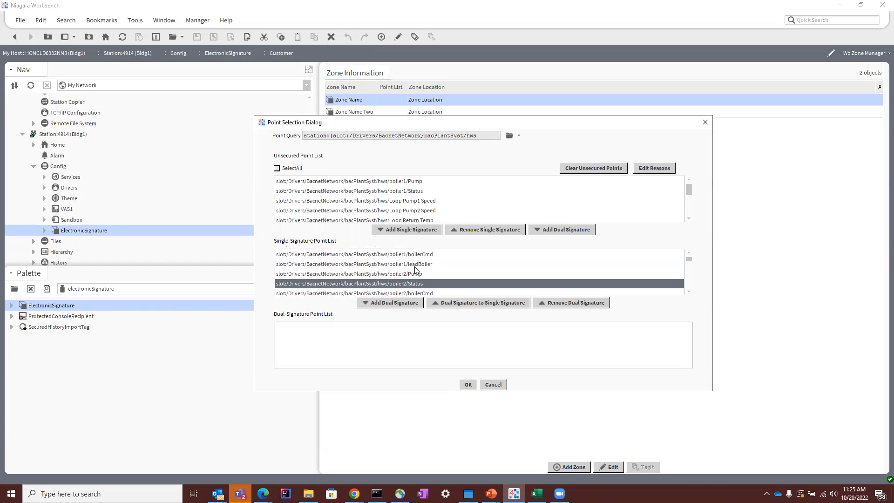
{"action": "left_click", "coordinate": [413, 264]}
{"action": "left_click", "coordinate": [417, 254]}
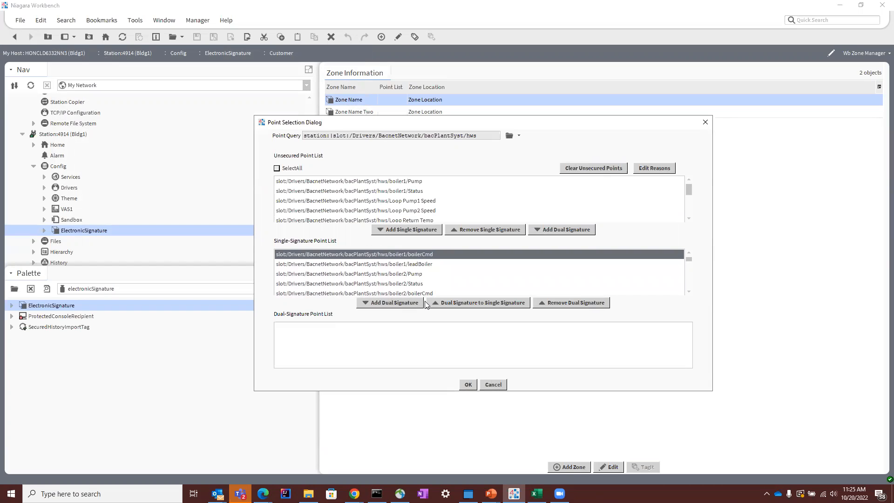
{"action": "scroll", "coordinate": [426, 270], "scroll_direction": "down", "scroll_amount": 5}
{"action": "left_click", "coordinate": [414, 290]}
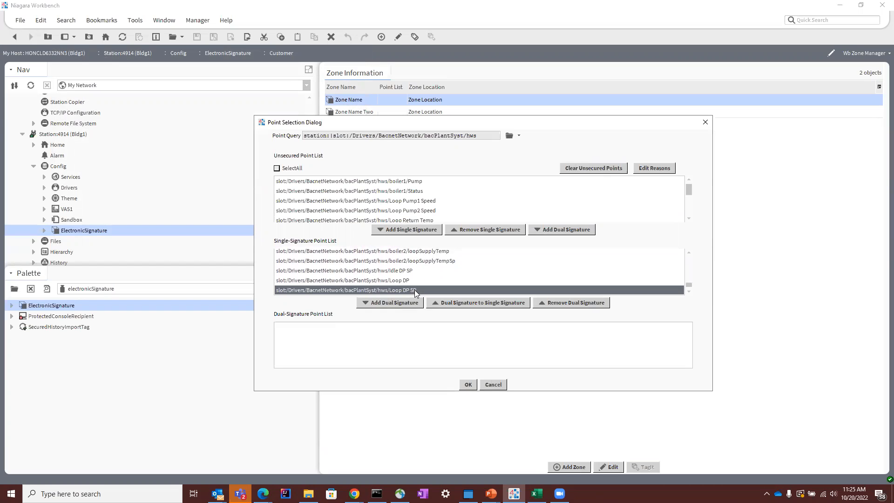
{"action": "scroll", "coordinate": [415, 288], "scroll_direction": "up", "scroll_amount": 5}
{"action": "left_click", "coordinate": [405, 253], "text": "shift"}
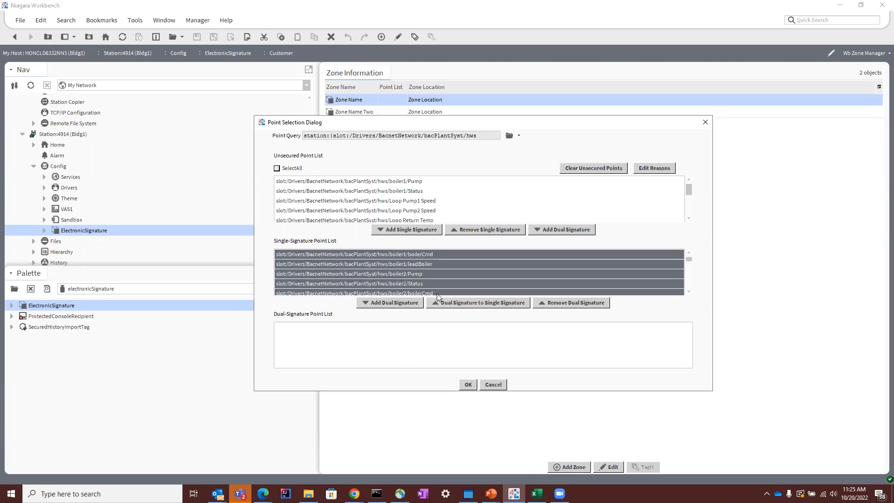
{"action": "left_click", "coordinate": [484, 273]}
Step: Move boiler1/boilerCmd from the single-signature list to the dual-signature list and confirm the zone's point selection
{"action": "left_click", "coordinate": [433, 255]}
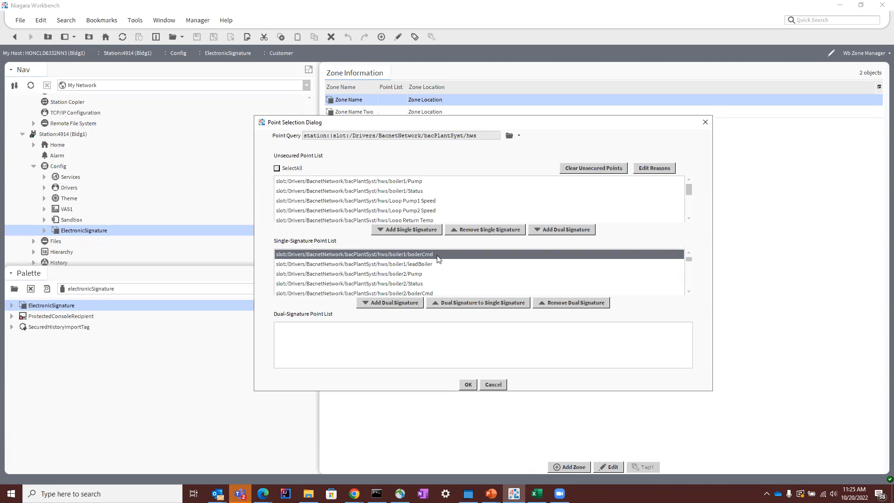
{"action": "left_click", "coordinate": [407, 305]}
{"action": "left_click", "coordinate": [429, 329]}
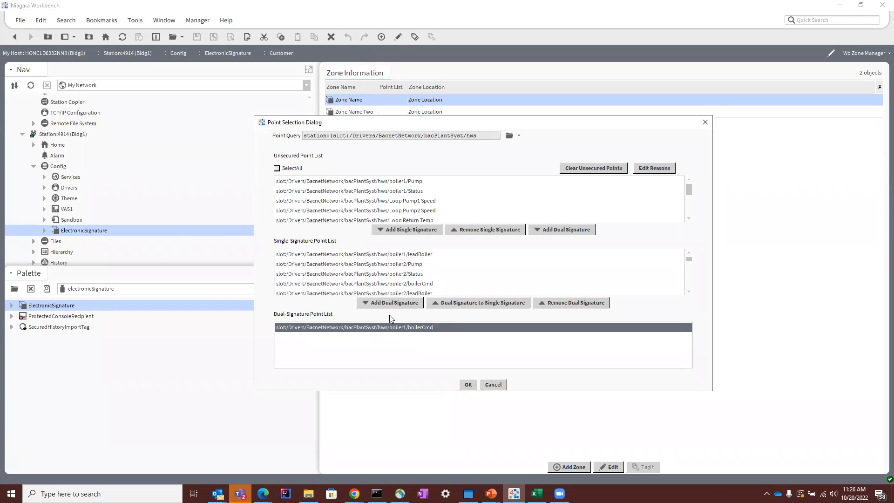
{"action": "left_click", "coordinate": [427, 257]}
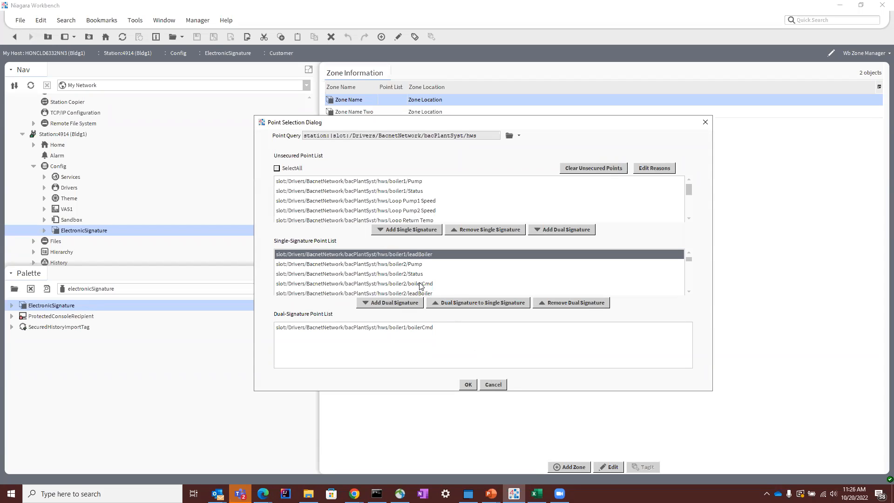
{"action": "left_click", "coordinate": [421, 284]}
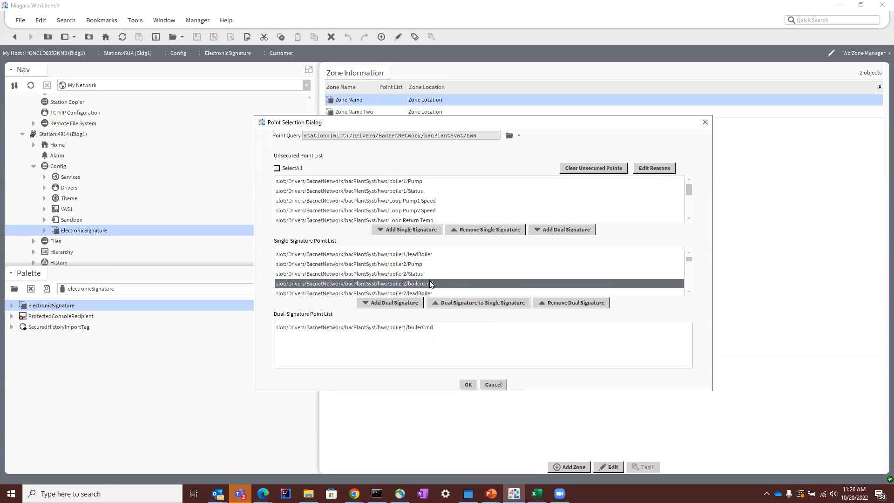
{"action": "left_click", "coordinate": [467, 385]}
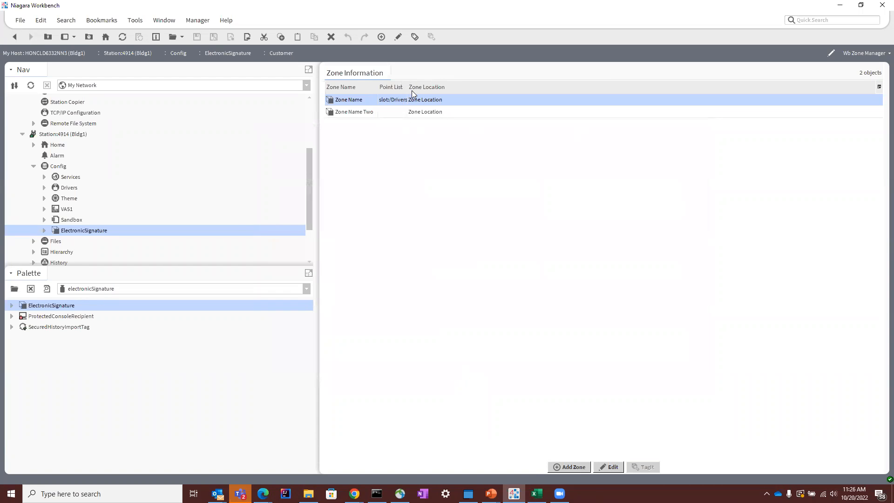
Step: Widen the zone table's Point List column, then open the AX Property Sheet of the ElectronicSignature service
{"action": "left_click_drag", "start_coordinate": [405, 88], "coordinate": [490, 108]}
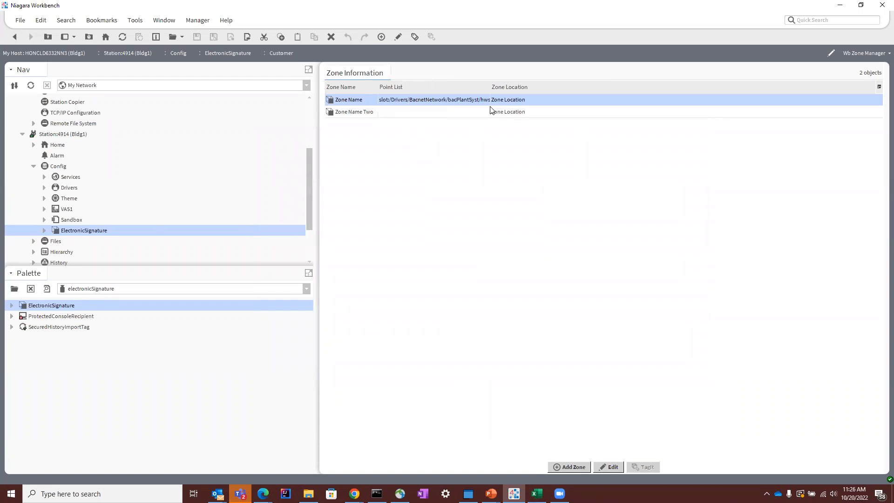
{"action": "double_click", "coordinate": [100, 229]}
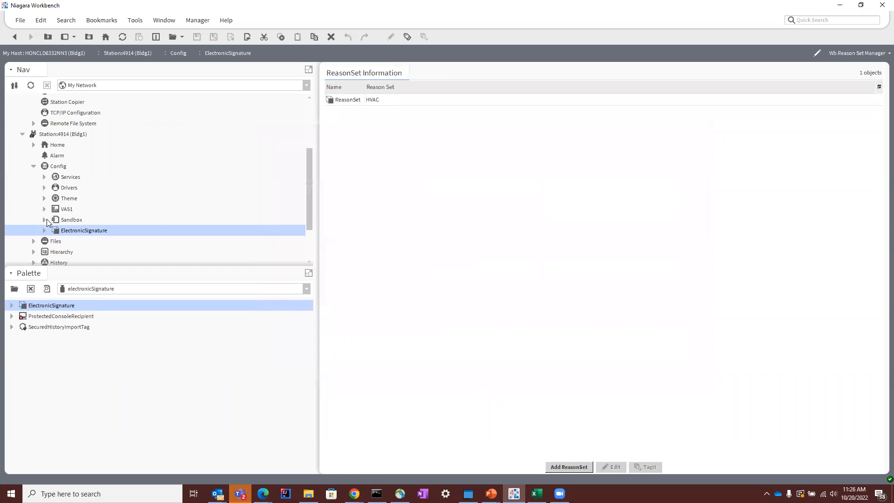
{"action": "left_click", "coordinate": [848, 54]}
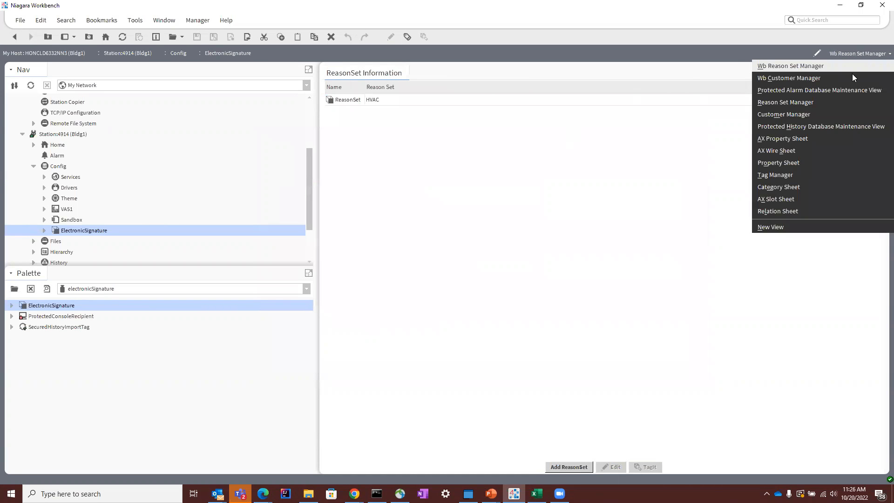
{"action": "left_click", "coordinate": [835, 138]}
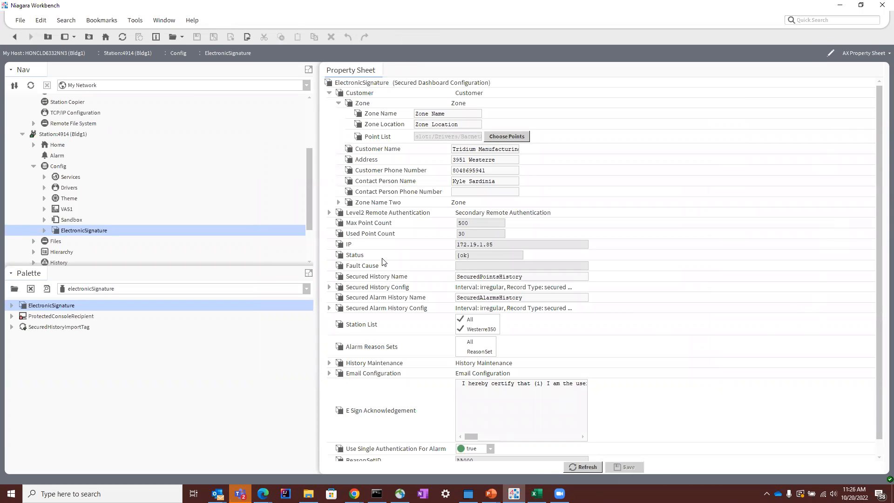
Step: Examine the service's point counts, the first zone's chosen points and the secured history settings in the property sheet
{"action": "double_click", "coordinate": [484, 223]}
{"action": "left_click", "coordinate": [507, 136]}
{"action": "scroll", "coordinate": [390, 220], "scroll_direction": "down", "scroll_amount": 3}
{"action": "scroll", "coordinate": [356, 223], "scroll_direction": "down", "scroll_amount": 3}
{"action": "left_click", "coordinate": [285, 316]}
{"action": "left_click", "coordinate": [472, 223]}
{"action": "scroll", "coordinate": [551, 270], "scroll_direction": "down", "scroll_amount": 1}
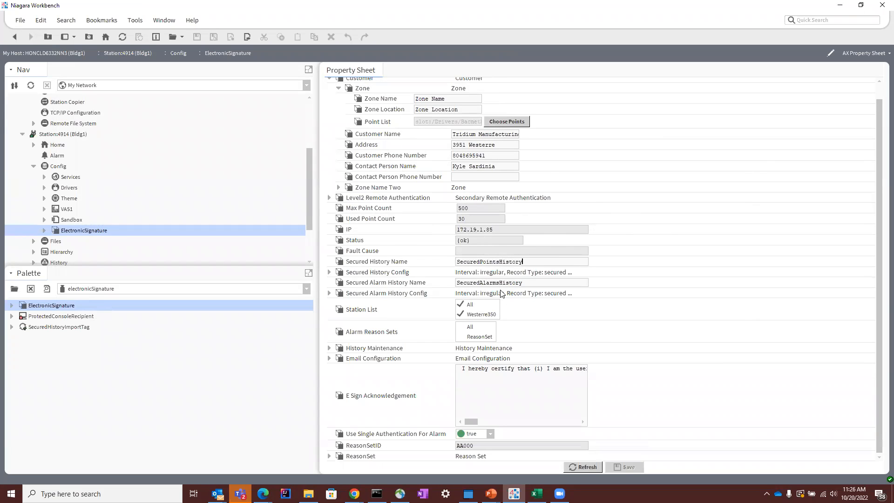
Step: Try Unlimited capacity for the secured points history, then restore Record Count and save the service
{"action": "left_click", "coordinate": [329, 272]}
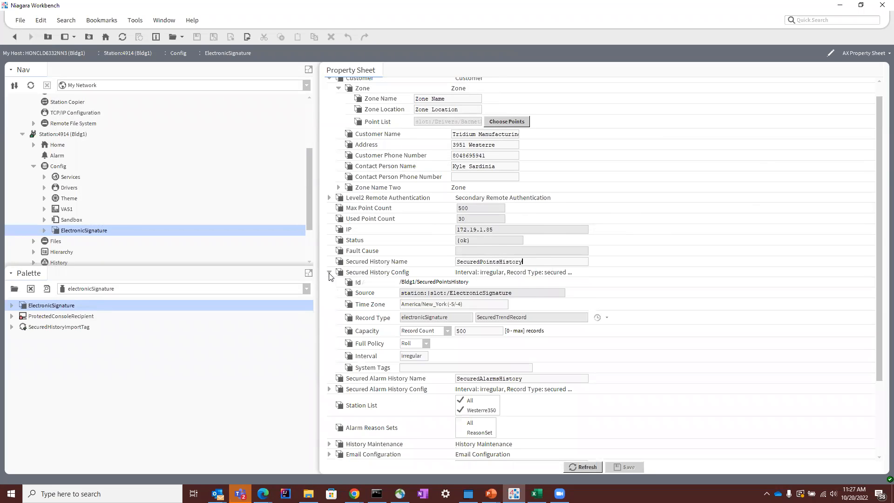
{"action": "left_click", "coordinate": [447, 331]}
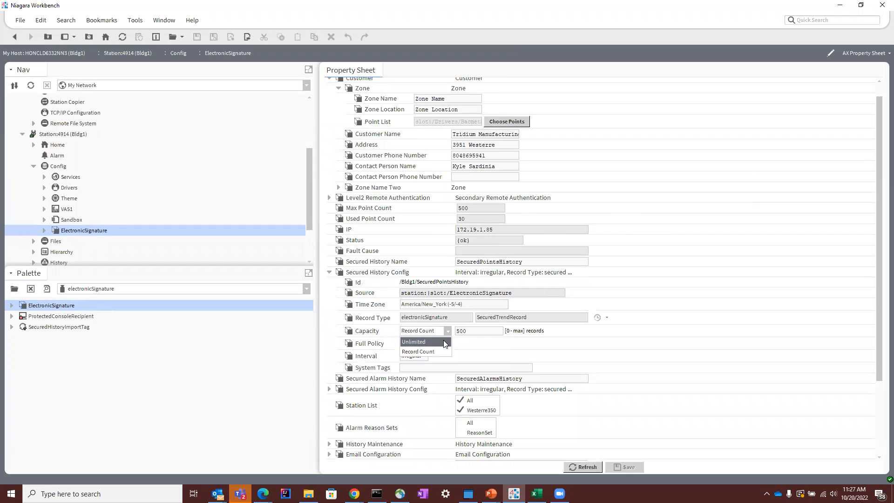
{"action": "left_click", "coordinate": [444, 342]}
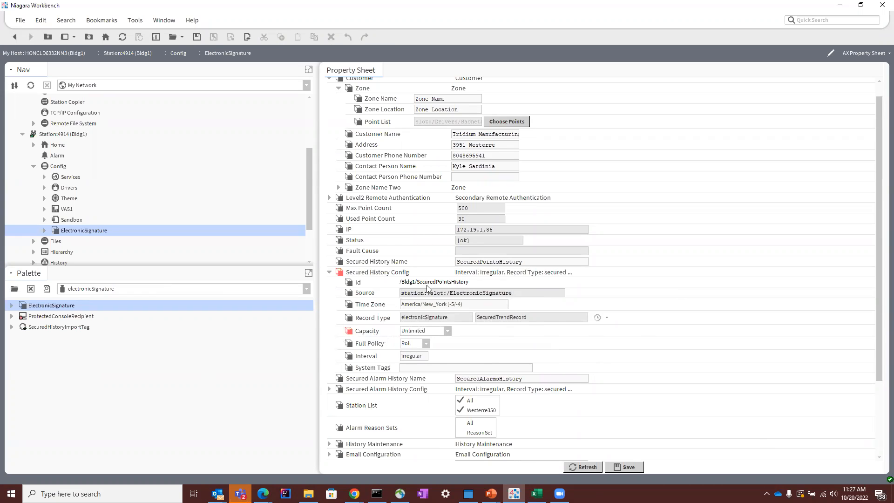
{"action": "left_click", "coordinate": [448, 331]}
{"action": "left_click", "coordinate": [410, 352]}
{"action": "left_click", "coordinate": [615, 467]}
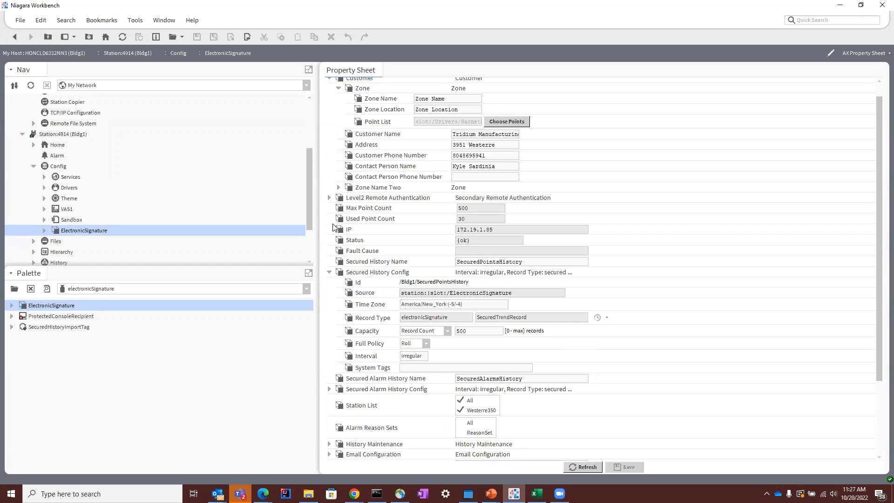
Step: Enable storing station remote requests in the bog file under Level2 Remote Authentication
{"action": "left_click", "coordinate": [329, 198]}
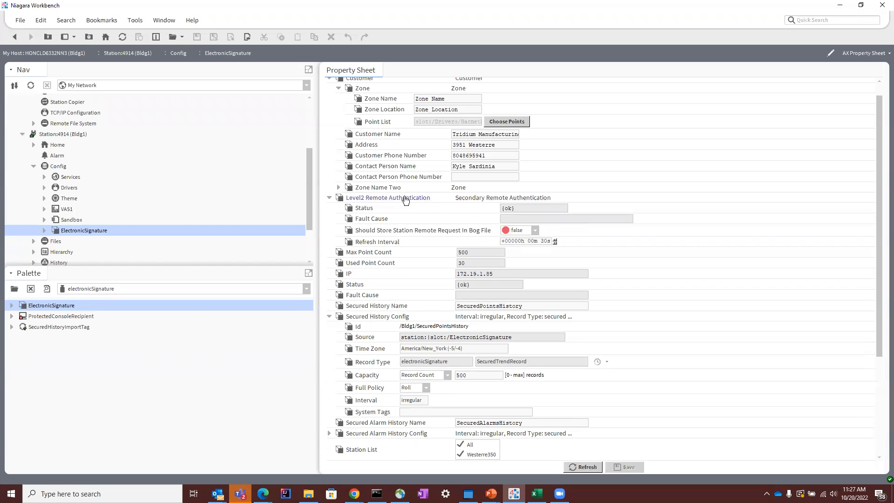
{"action": "left_click", "coordinate": [525, 230]}
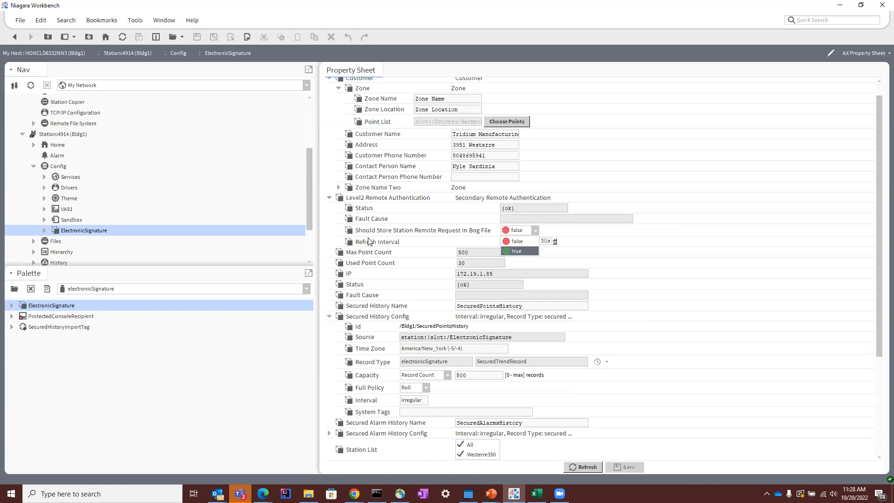
{"action": "left_click", "coordinate": [425, 233]}
{"action": "left_click", "coordinate": [533, 230]}
{"action": "left_click", "coordinate": [516, 251]}
Step: Select ReasonSet in the service's Alarm Reason Sets and save the property changes
{"action": "scroll", "coordinate": [674, 298], "scroll_direction": "down", "scroll_amount": 3}
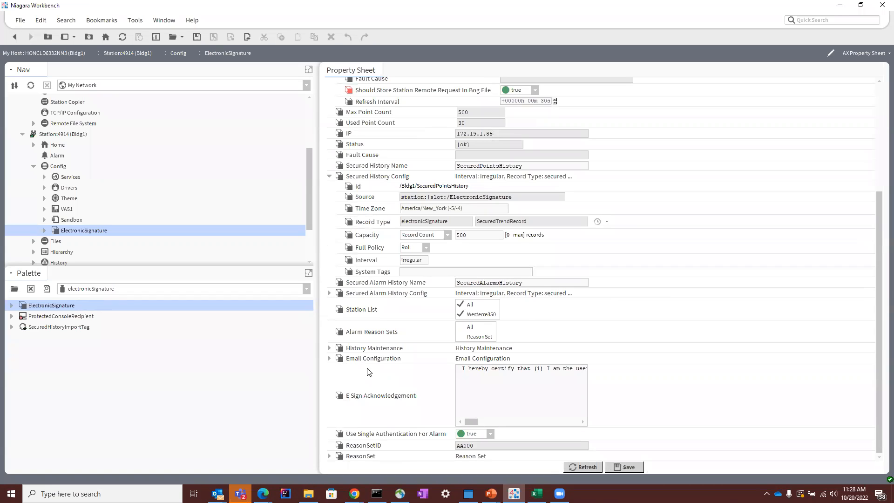
{"action": "left_click", "coordinate": [463, 338]}
{"action": "left_click", "coordinate": [73, 317]}
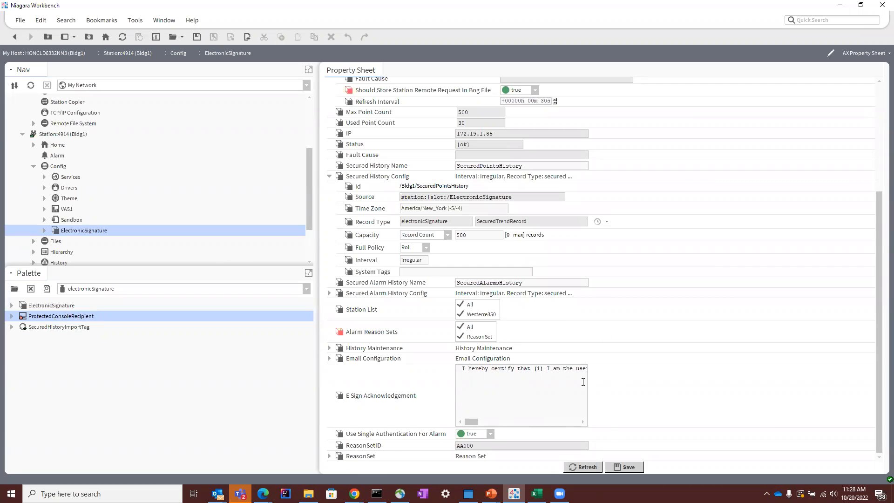
{"action": "scroll", "coordinate": [504, 233], "scroll_direction": "up", "scroll_amount": 3}
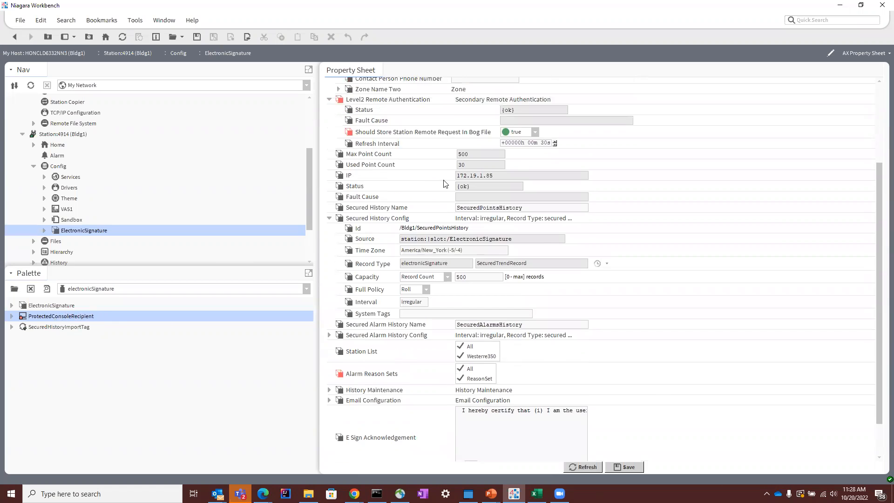
{"action": "scroll", "coordinate": [504, 232], "scroll_direction": "down", "scroll_amount": 3}
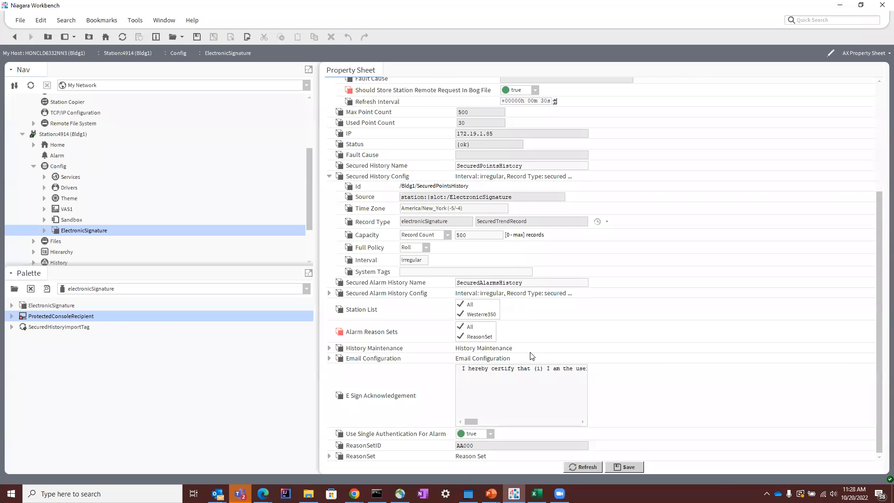
{"action": "left_click", "coordinate": [329, 455]}
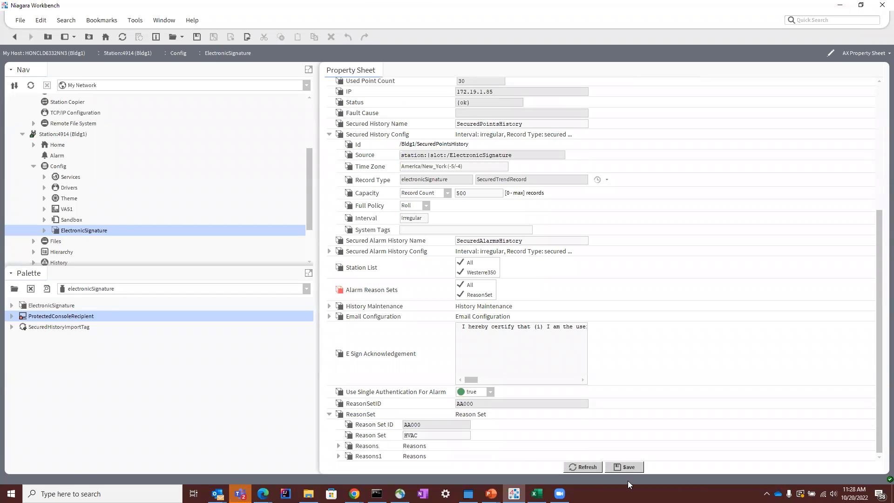
{"action": "left_click", "coordinate": [624, 466]}
{"action": "scroll", "coordinate": [528, 351], "scroll_direction": "up", "scroll_amount": 7}
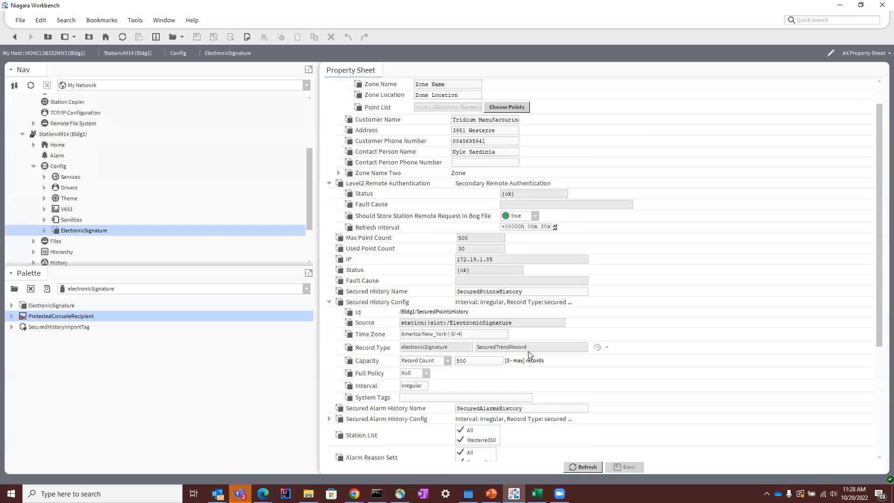
Step: Expand the BacnetNetwork's bacPlantSyst device in the station tree down to the points of Boiler-2 in the Hot Water System
{"action": "left_click", "coordinate": [45, 230]}
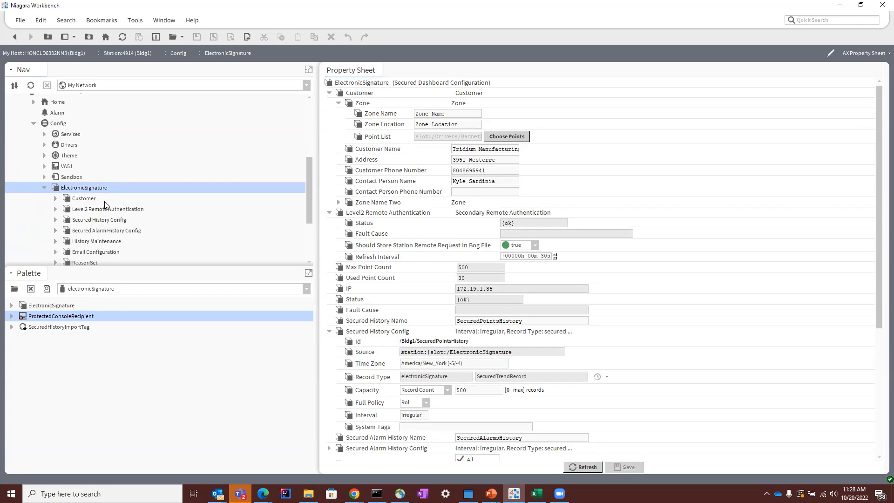
{"action": "scroll", "coordinate": [100, 214], "scroll_direction": "up", "scroll_amount": 3}
{"action": "scroll", "coordinate": [132, 260], "scroll_direction": "down", "scroll_amount": 2}
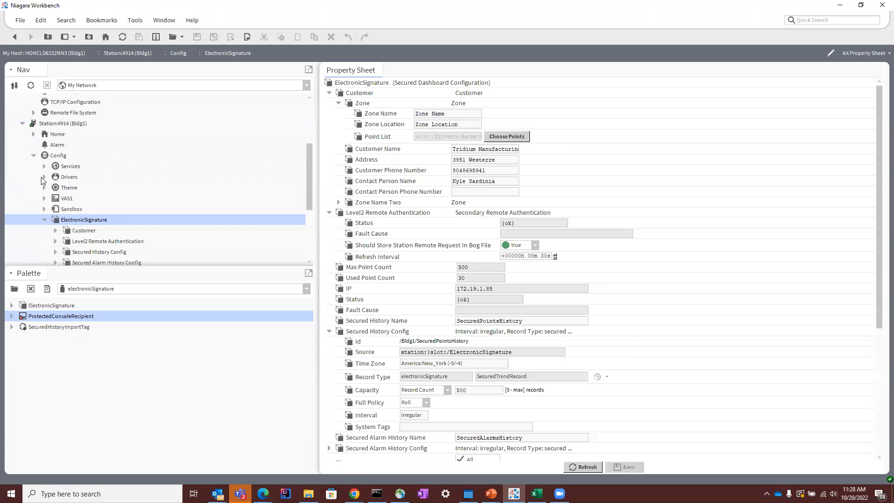
{"action": "left_click", "coordinate": [44, 177]}
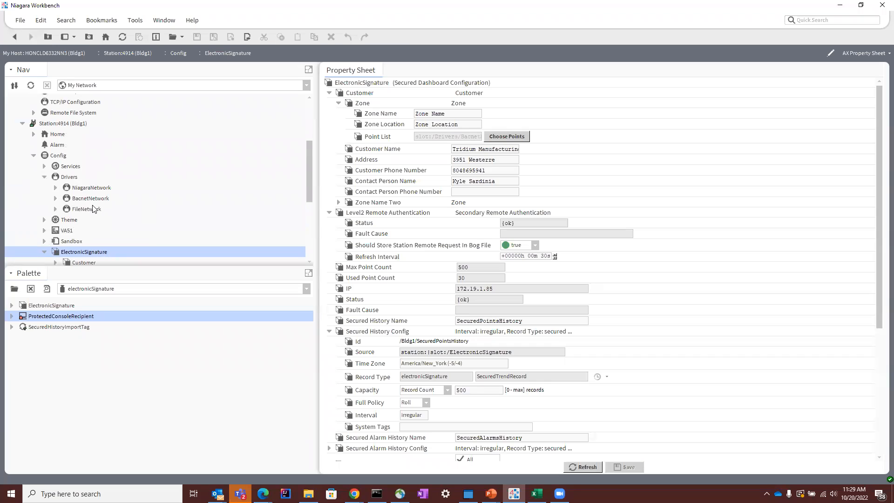
{"action": "left_click", "coordinate": [55, 198]}
{"action": "scroll", "coordinate": [63, 206], "scroll_direction": "down", "scroll_amount": 2}
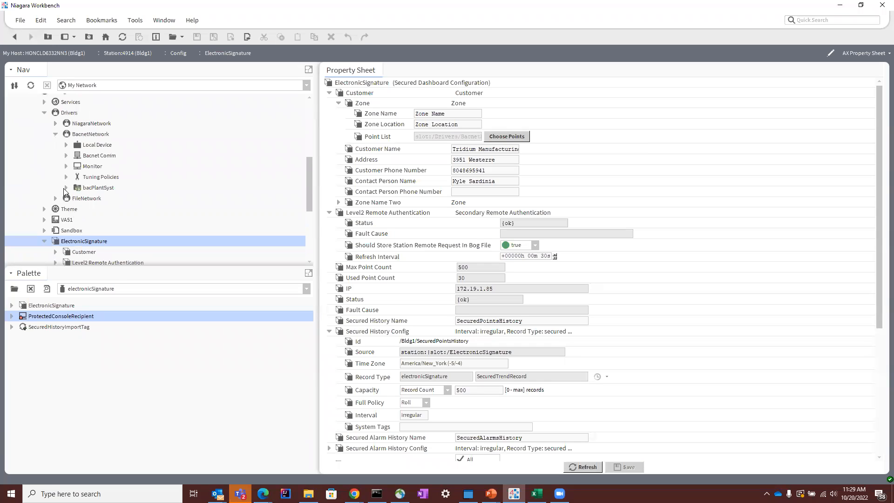
{"action": "left_click", "coordinate": [66, 188]}
{"action": "left_click", "coordinate": [76, 199]}
{"action": "scroll", "coordinate": [77, 203], "scroll_direction": "down", "scroll_amount": 3}
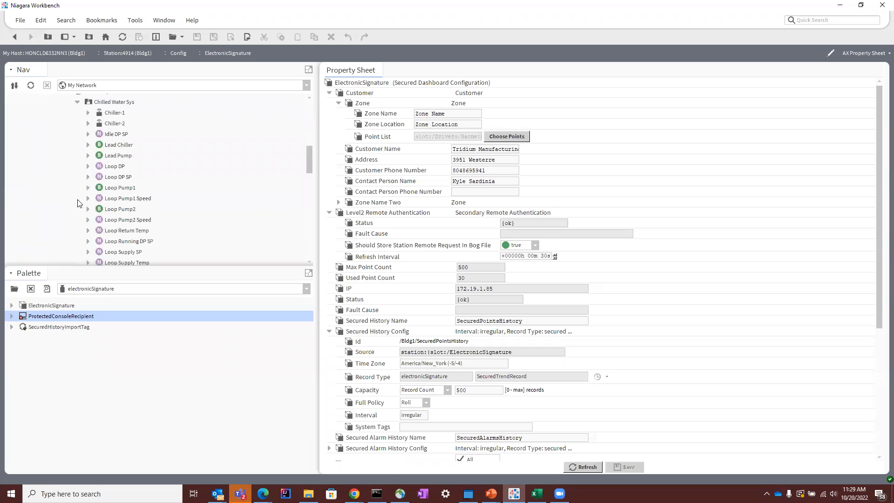
{"action": "left_click", "coordinate": [78, 102]}
{"action": "left_click", "coordinate": [79, 103]}
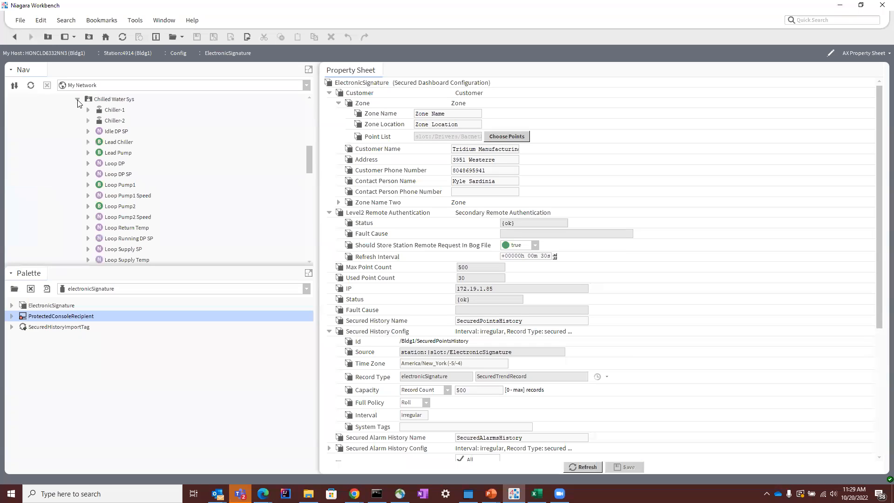
{"action": "left_click", "coordinate": [79, 103]}
{"action": "left_click", "coordinate": [77, 113]}
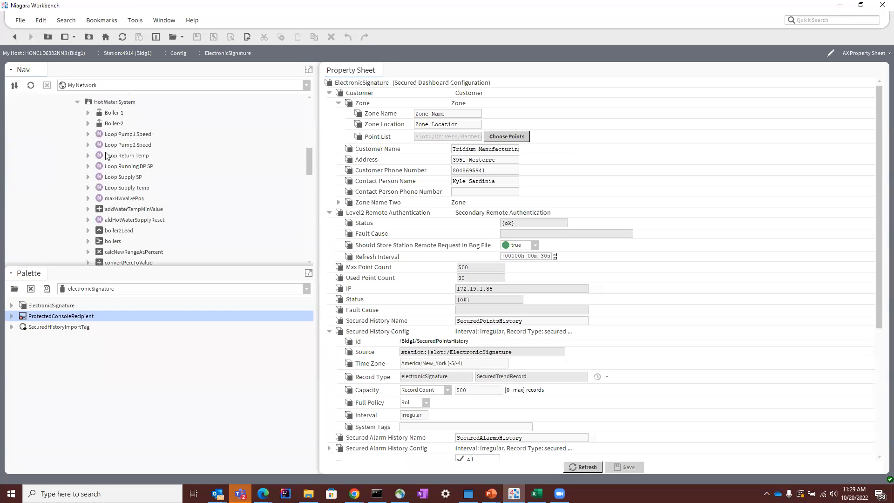
{"action": "left_click", "coordinate": [88, 121]}
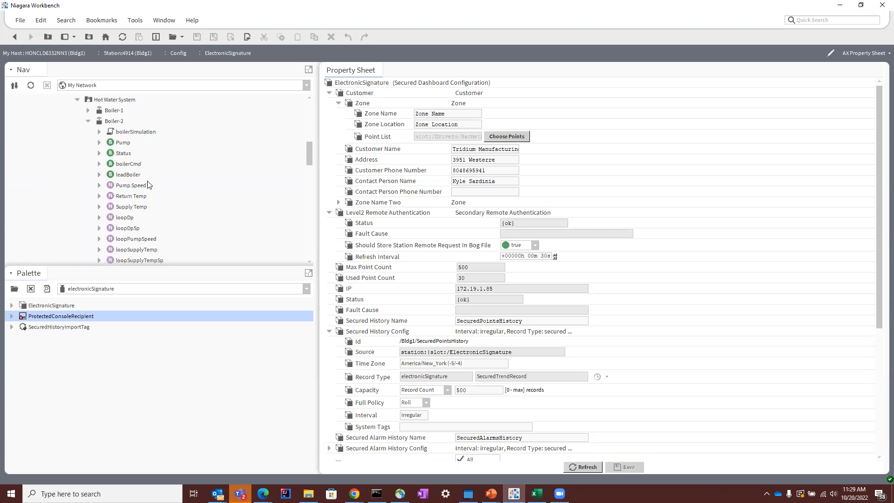
Step: Open the AX Slot Sheet of Boiler-2's boilerCmd and examine its standard and With Authentication actions and their flags
{"action": "right_click", "coordinate": [131, 166]}
{"action": "mouse_move", "coordinate": [131, 166]}
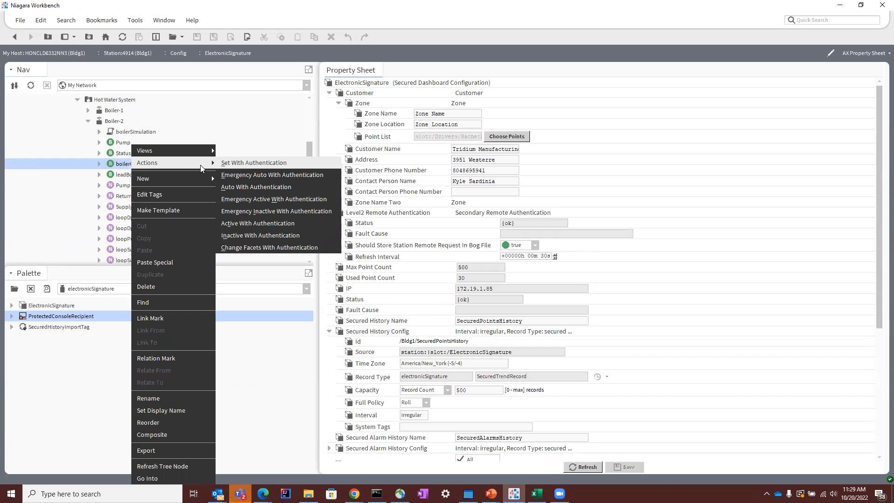
{"action": "mouse_move", "coordinate": [198, 151]}
{"action": "left_click", "coordinate": [255, 215]}
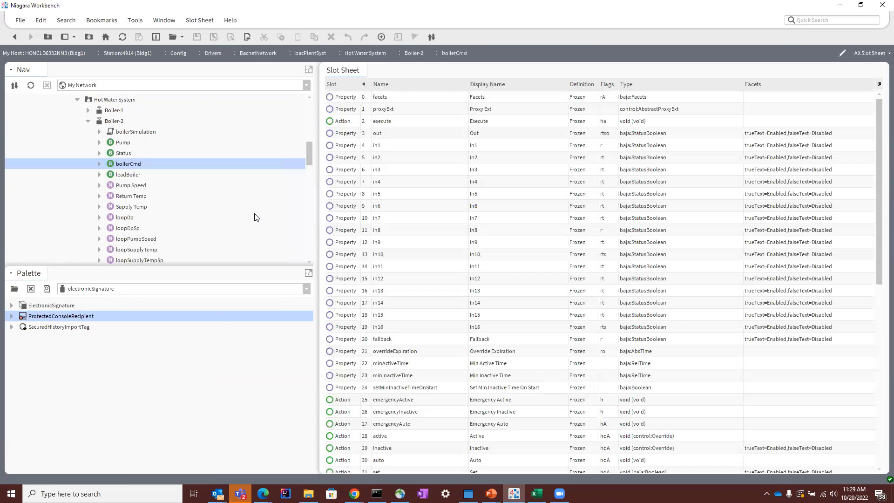
{"action": "scroll", "coordinate": [517, 410], "scroll_direction": "down", "scroll_amount": 3}
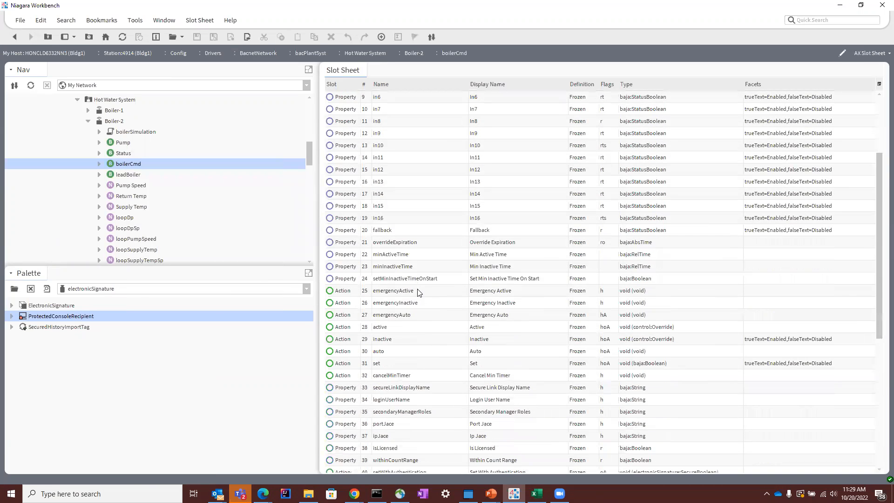
{"action": "left_click", "coordinate": [418, 291]}
{"action": "left_click", "coordinate": [411, 364]}
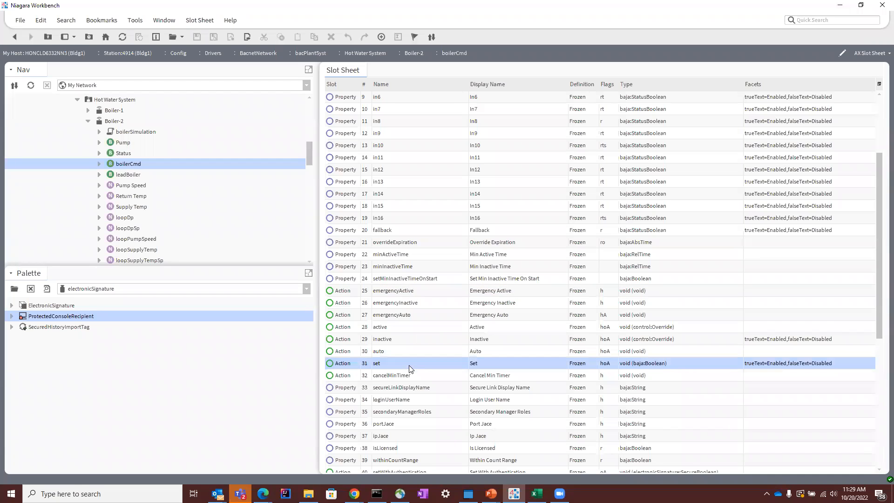
{"action": "double_click", "coordinate": [603, 365]}
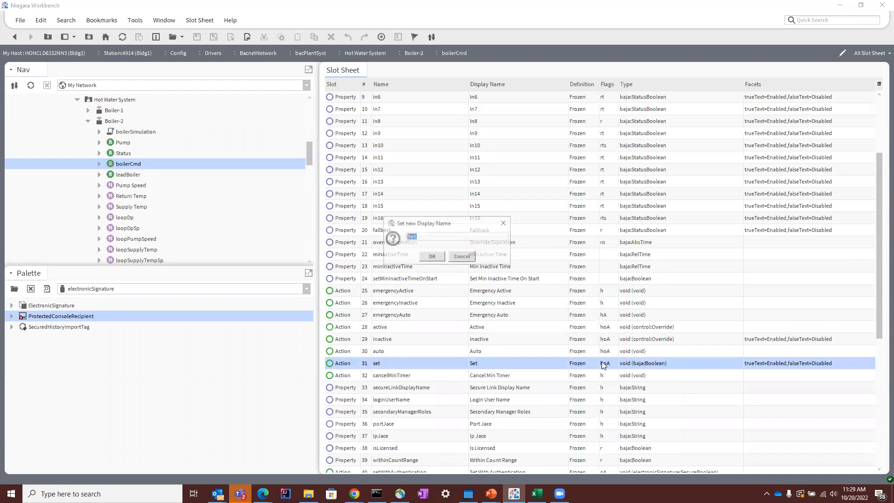
{"action": "left_click", "coordinate": [464, 257]}
{"action": "scroll", "coordinate": [557, 340], "scroll_direction": "down", "scroll_amount": 2}
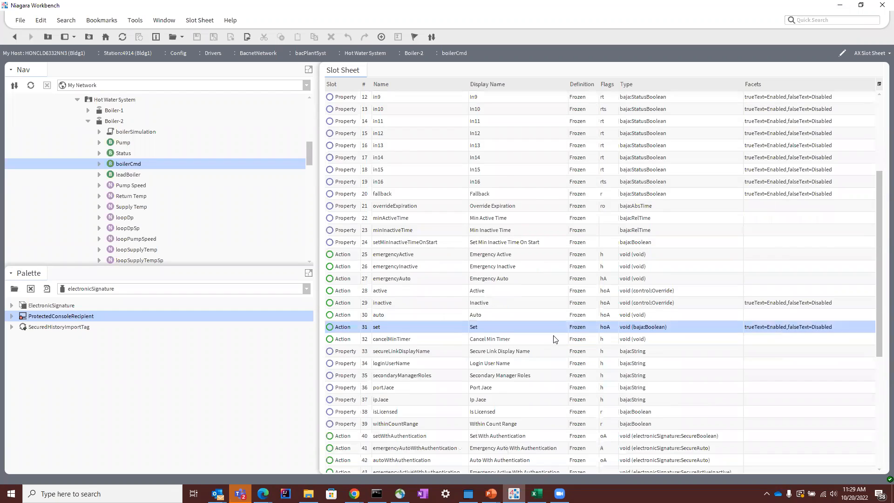
{"action": "scroll", "coordinate": [403, 237], "scroll_direction": "down", "scroll_amount": 2}
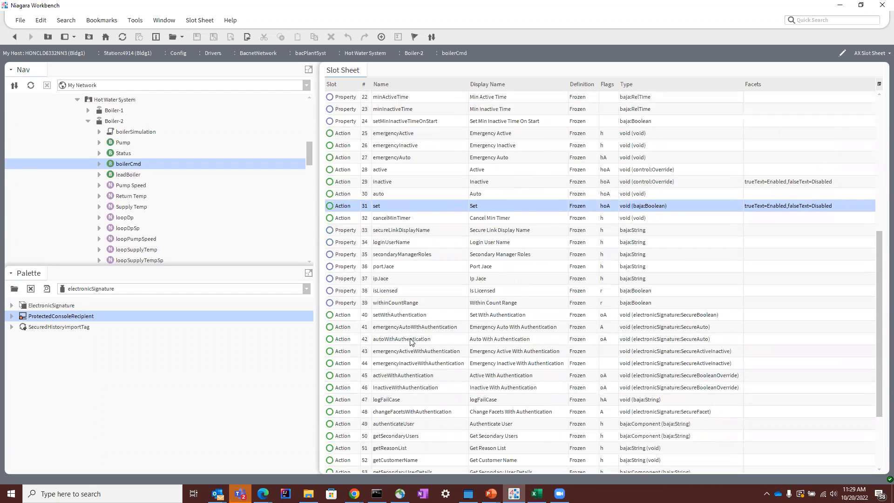
{"action": "left_click", "coordinate": [405, 328]}
{"action": "left_click", "coordinate": [414, 315]}
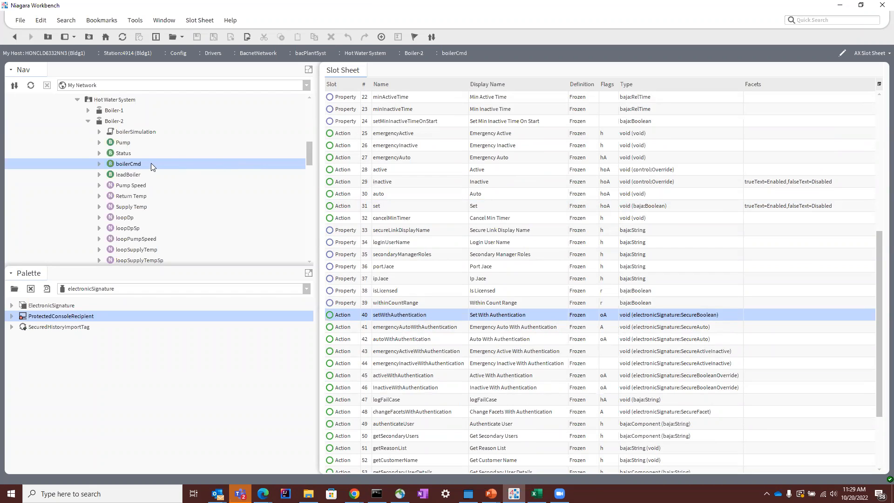
Step: Open boilerCmd's property sheet and start its Emergency Inactive With Authentication action
{"action": "right_click", "coordinate": [133, 164]}
{"action": "mouse_move", "coordinate": [154, 167]}
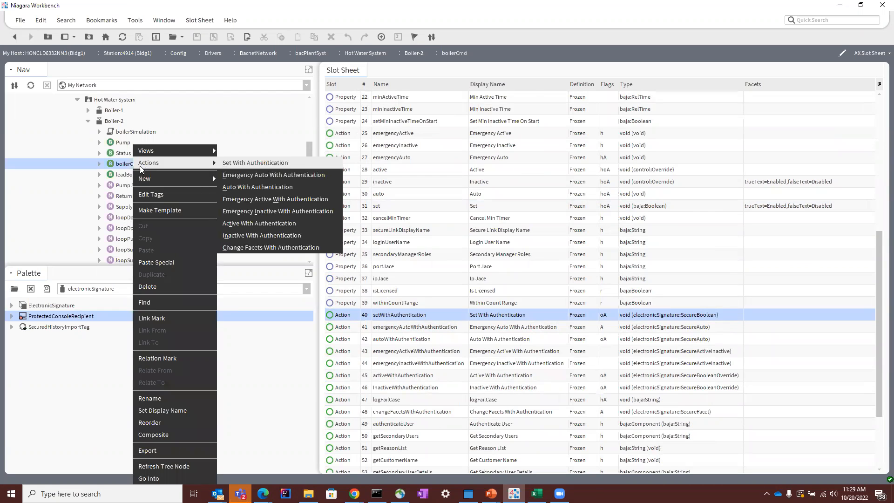
{"action": "double_click", "coordinate": [123, 168]}
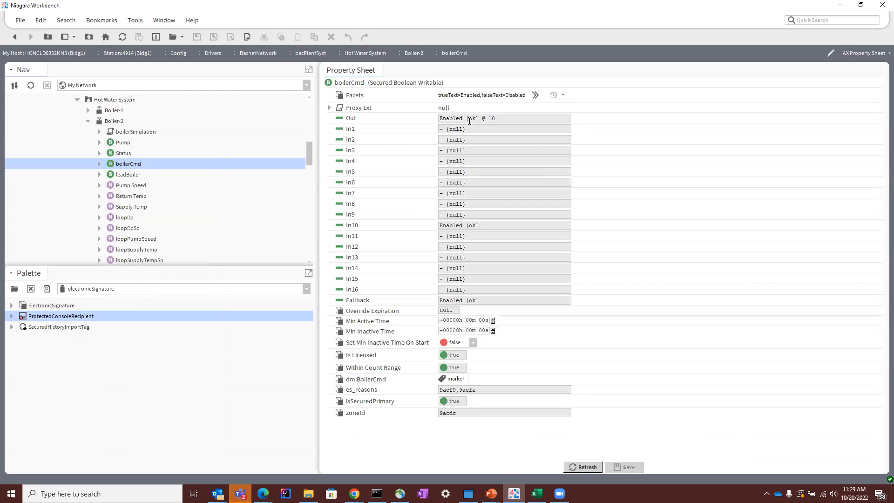
{"action": "left_click", "coordinate": [361, 82]}
{"action": "right_click", "coordinate": [362, 82]}
{"action": "mouse_move", "coordinate": [397, 102]}
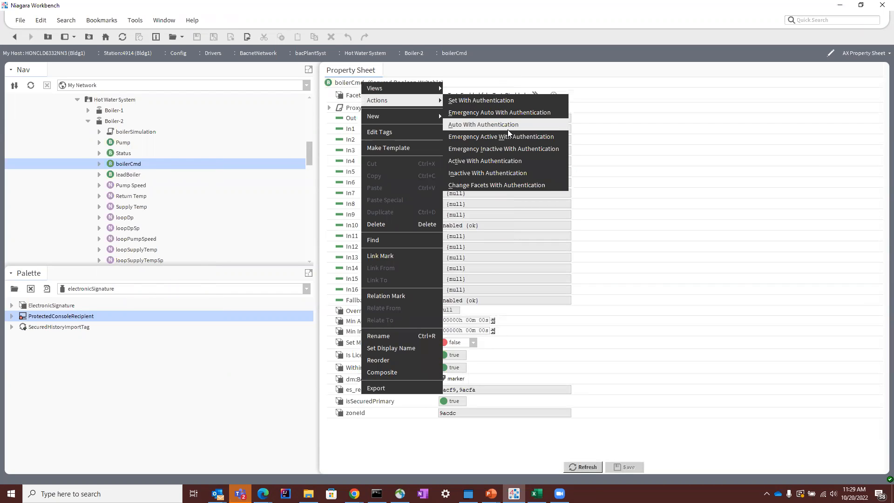
{"action": "left_click", "coordinate": [532, 148]}
Step: Choose Other as the reason for the emergency inactive command and enter "tHIS TEXT FIELD" as the other reason
{"action": "left_click", "coordinate": [481, 164]}
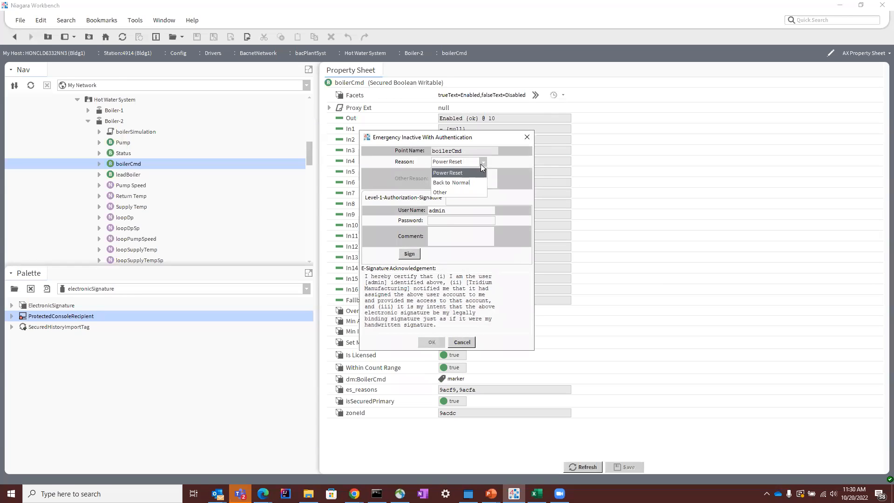
{"action": "left_click", "coordinate": [455, 179]}
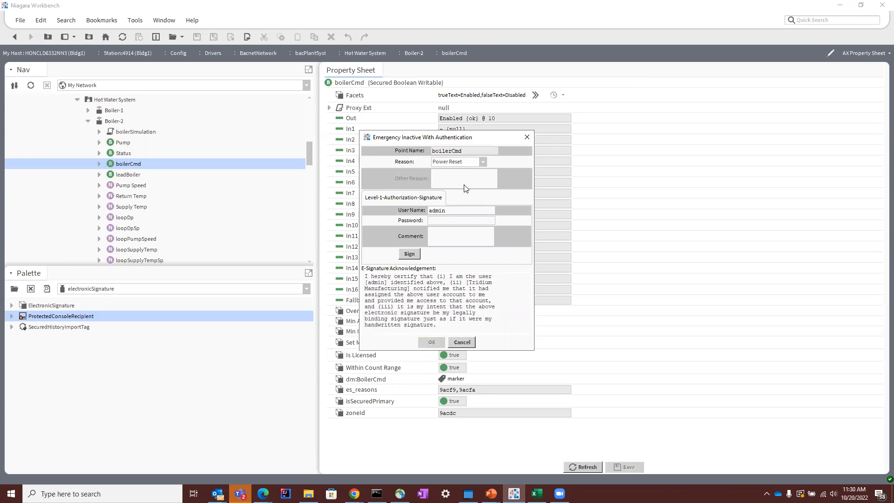
{"action": "left_click", "coordinate": [483, 161]}
{"action": "left_click", "coordinate": [464, 173]}
Step: Sign boilerCmd's emergency inactive command as admin with the account password and the comment "comments", and confirm the action
{"action": "double_click", "coordinate": [457, 211]}
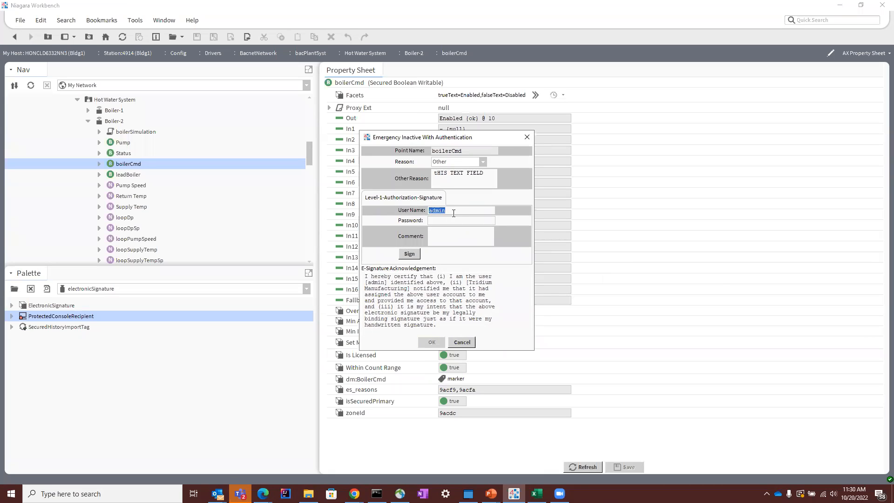
{"action": "type", "text": "k"}
{"action": "key", "text": "Tab"}
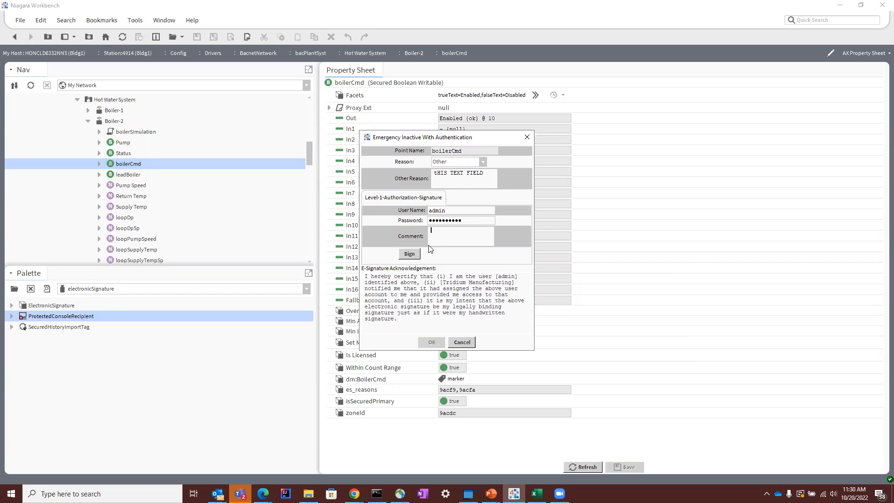
{"action": "type", "text": "mments"}
{"action": "left_click", "coordinate": [409, 254]}
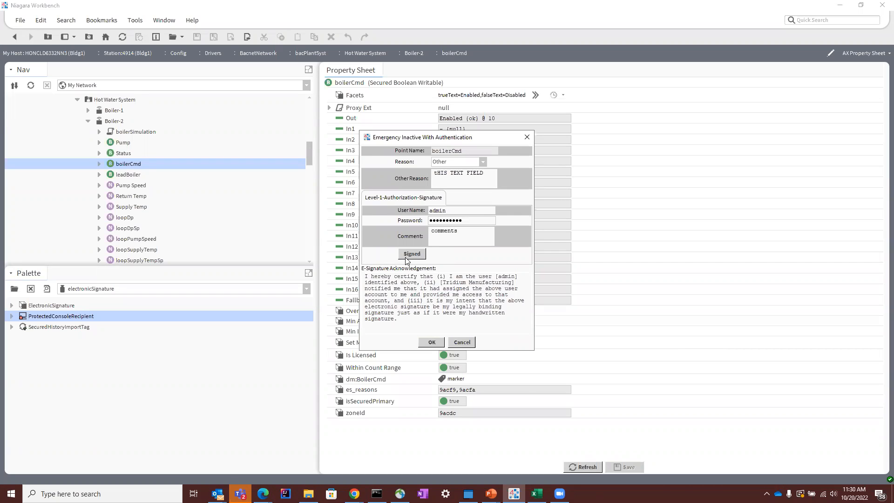
{"action": "left_click", "coordinate": [432, 342]}
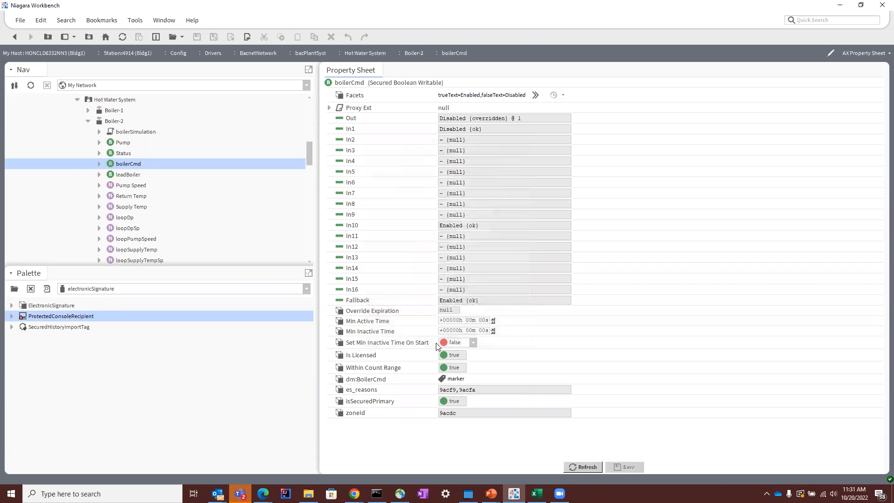
{"action": "left_click_drag", "start_coordinate": [458, 123], "coordinate": [439, 120]}
{"action": "left_click", "coordinate": [553, 120]}
Step: Collapse Hot Water System in the station tree and open Bldg1's SecuredPointsHistory from the Default (All) history group
{"action": "scroll", "coordinate": [224, 192], "scroll_direction": "down", "scroll_amount": 10}
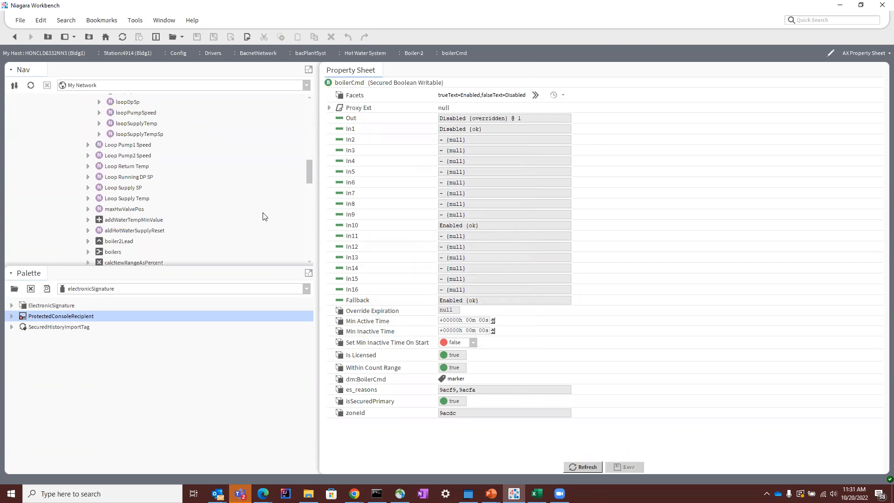
{"action": "scroll", "coordinate": [72, 150], "scroll_direction": "down", "scroll_amount": 4}
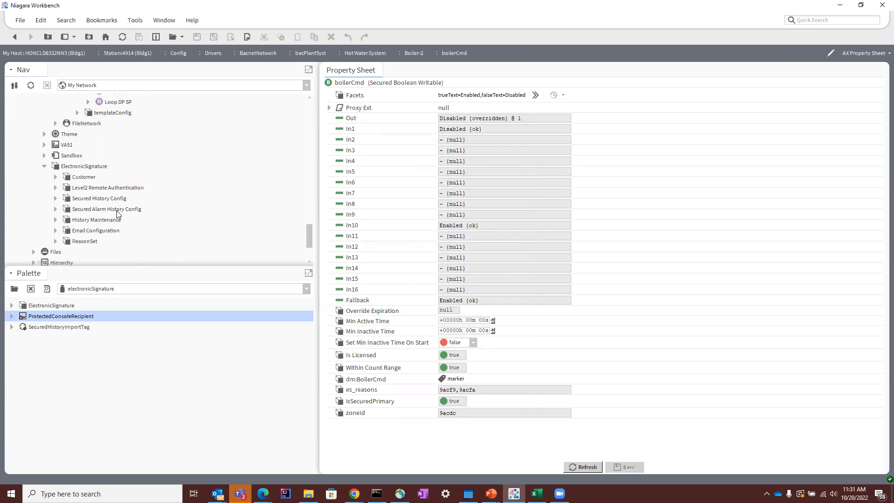
{"action": "scroll", "coordinate": [99, 163], "scroll_direction": "up", "scroll_amount": 12}
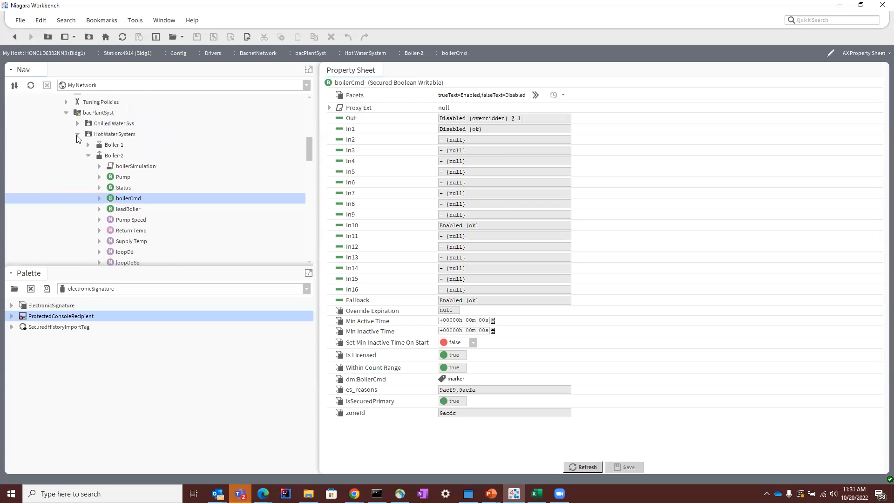
{"action": "left_click", "coordinate": [78, 135]}
{"action": "scroll", "coordinate": [90, 192], "scroll_direction": "down", "scroll_amount": 5}
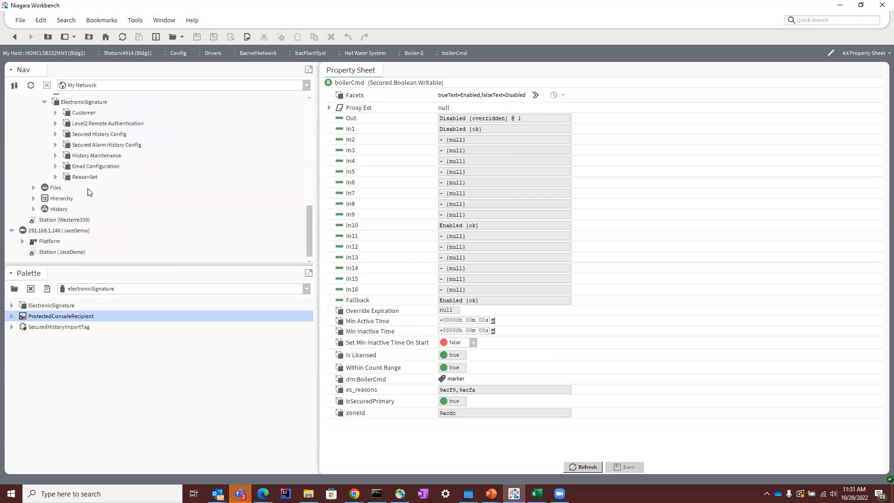
{"action": "left_click", "coordinate": [34, 209]}
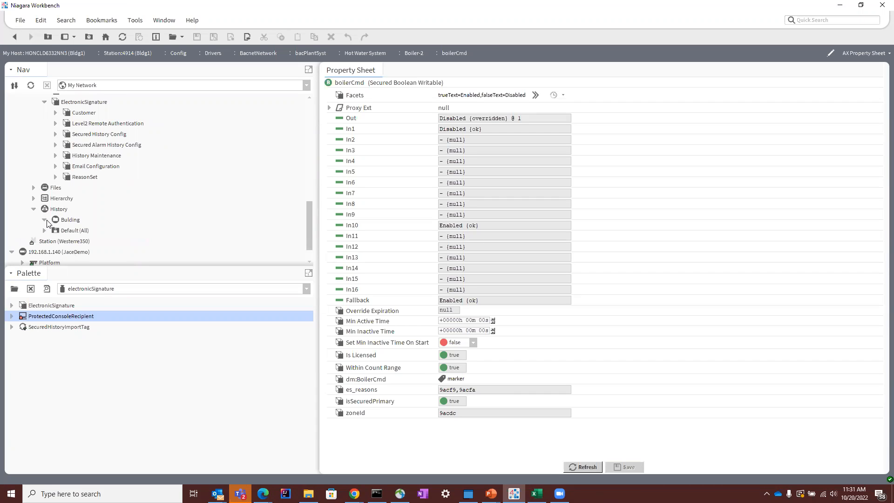
{"action": "left_click", "coordinate": [44, 231]}
{"action": "left_click", "coordinate": [55, 240]}
{"action": "scroll", "coordinate": [57, 239], "scroll_direction": "down", "scroll_amount": 10}
{"action": "scroll", "coordinate": [160, 206], "scroll_direction": "down", "scroll_amount": 1}
{"action": "scroll", "coordinate": [132, 256], "scroll_direction": "up", "scroll_amount": 3}
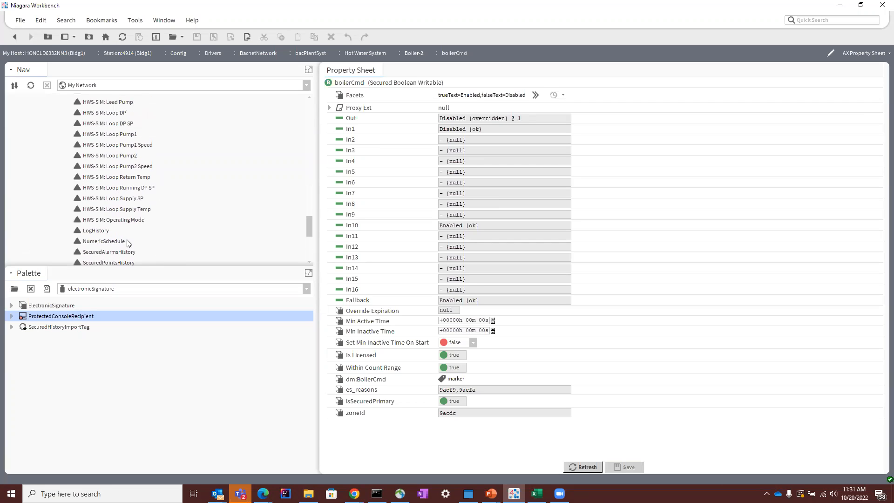
{"action": "double_click", "coordinate": [125, 232]}
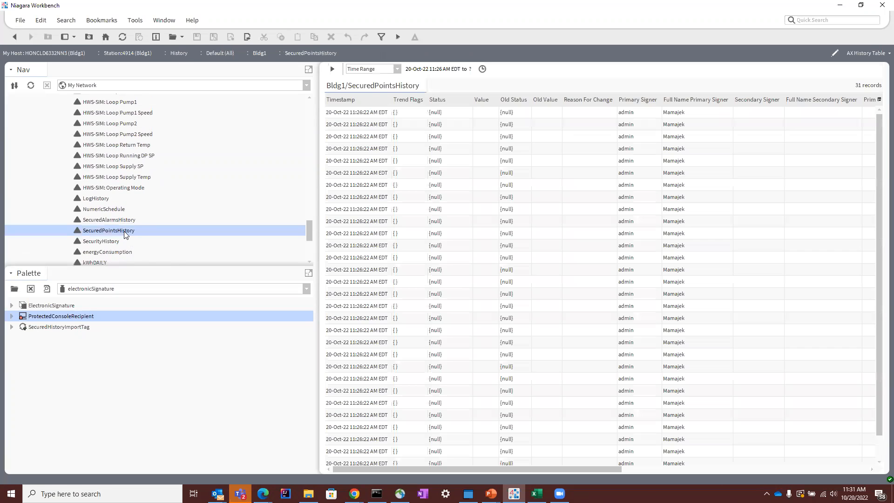
Step: Locate the signed boilerCmd record in SecuredPointsHistory and sort the table by timestamp with the newest record first
{"action": "scroll", "coordinate": [591, 279], "scroll_direction": "down", "scroll_amount": 1}
{"action": "scroll", "coordinate": [642, 320], "scroll_direction": "up", "scroll_amount": 1}
{"action": "scroll", "coordinate": [662, 349], "scroll_direction": "down", "scroll_amount": 1}
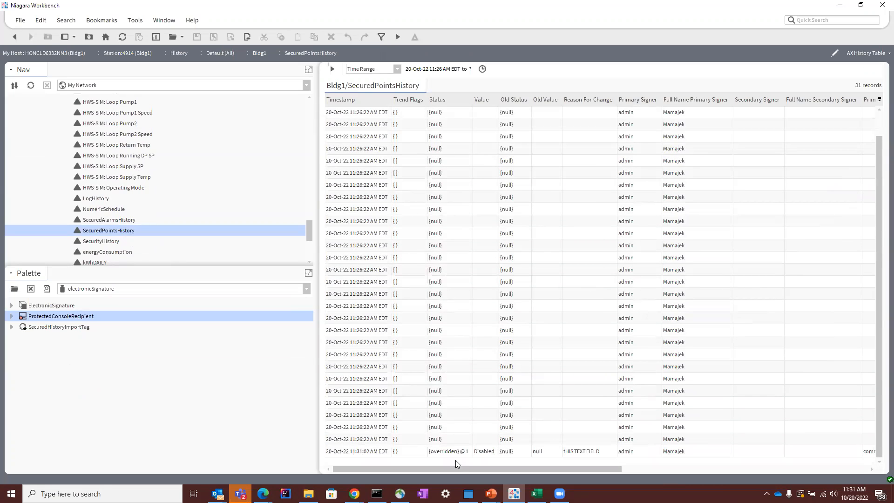
{"action": "left_click", "coordinate": [497, 453]}
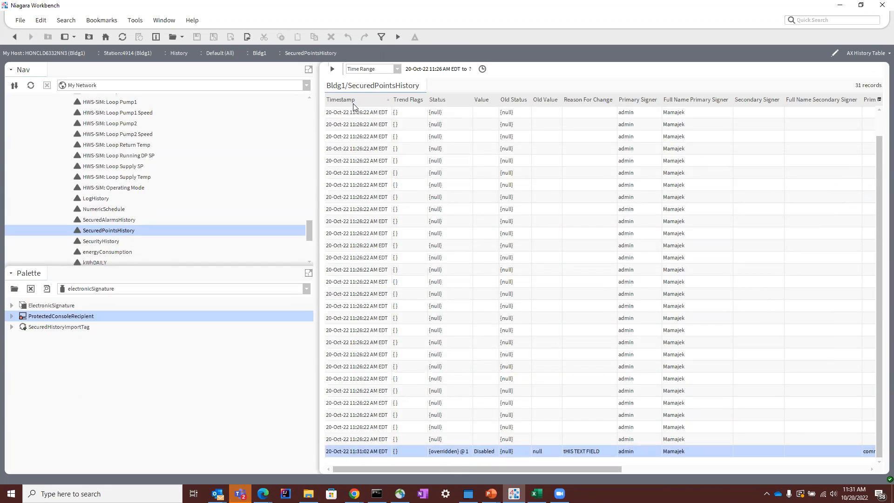
{"action": "left_click", "coordinate": [368, 97]}
{"action": "left_click", "coordinate": [367, 97]}
{"action": "left_click", "coordinate": [367, 97]}
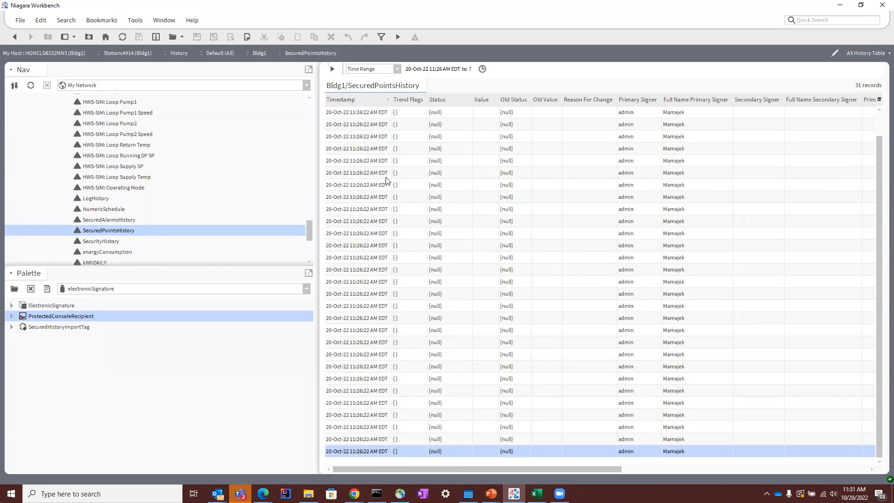
{"action": "scroll", "coordinate": [415, 214], "scroll_direction": "up", "scroll_amount": 1}
Step: Examine the newest record across all columns, including signer comments, point name and operation
{"action": "left_click", "coordinate": [476, 116]}
{"action": "left_click_drag", "start_coordinate": [524, 469], "coordinate": [817, 455]}
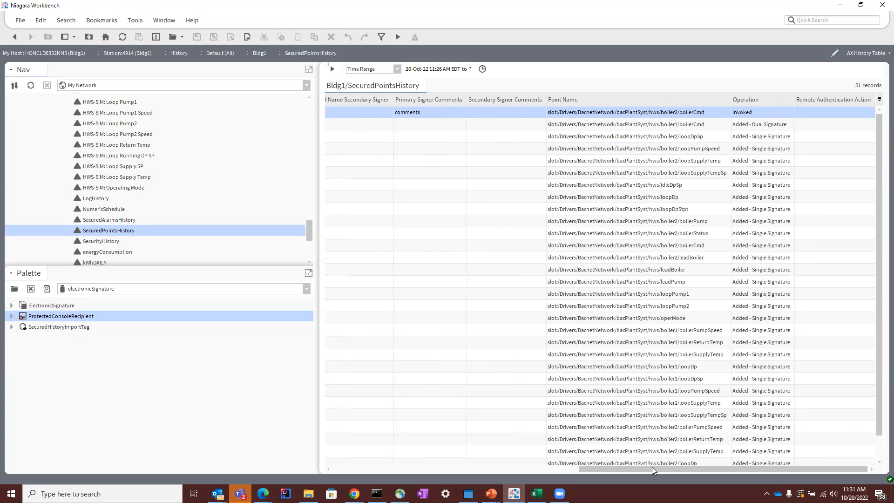
{"action": "left_click_drag", "start_coordinate": [652, 469], "coordinate": [103, 136]}
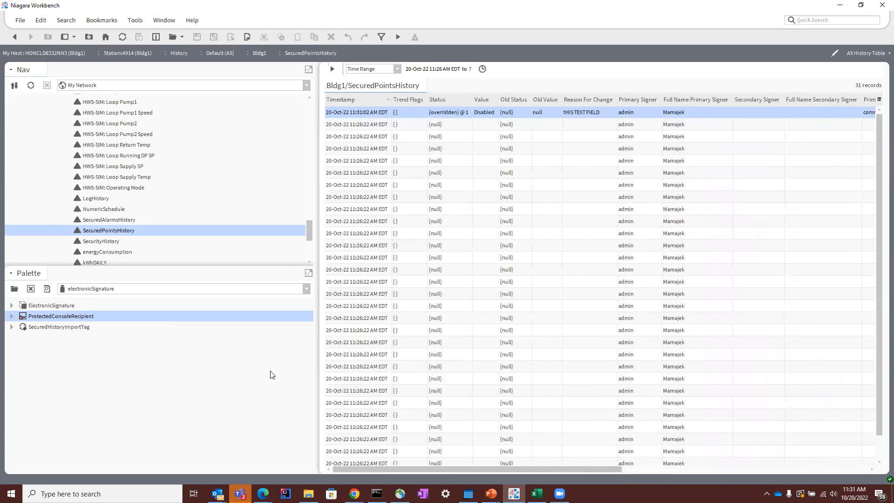
Step: Connect to the Westerre350 station with the remembered credentials
{"action": "scroll", "coordinate": [112, 228], "scroll_direction": "down", "scroll_amount": 4}
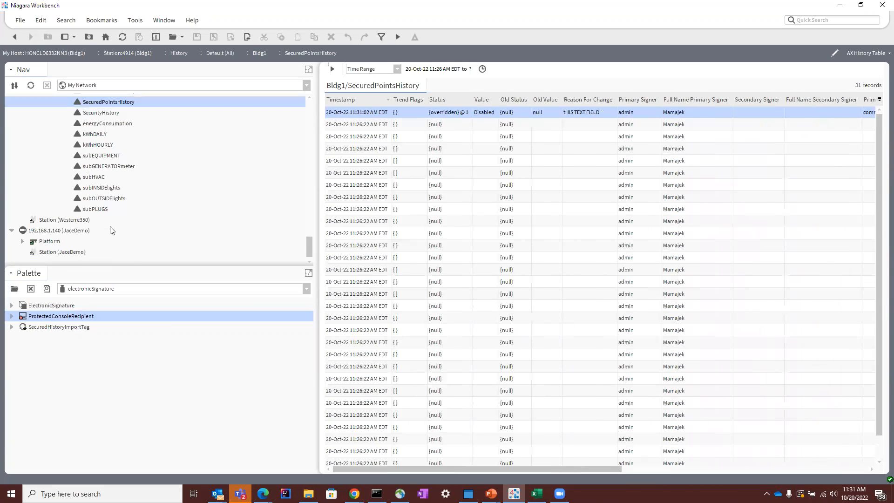
{"action": "double_click", "coordinate": [73, 220]}
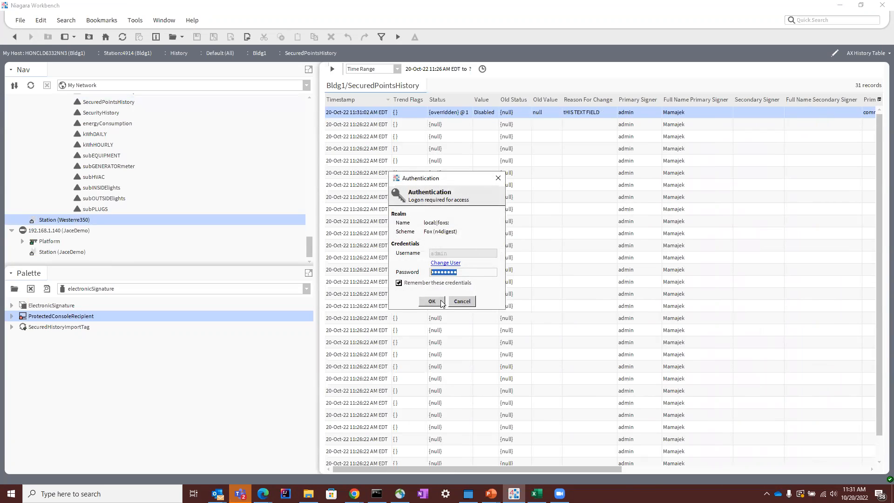
{"action": "left_click", "coordinate": [439, 303]}
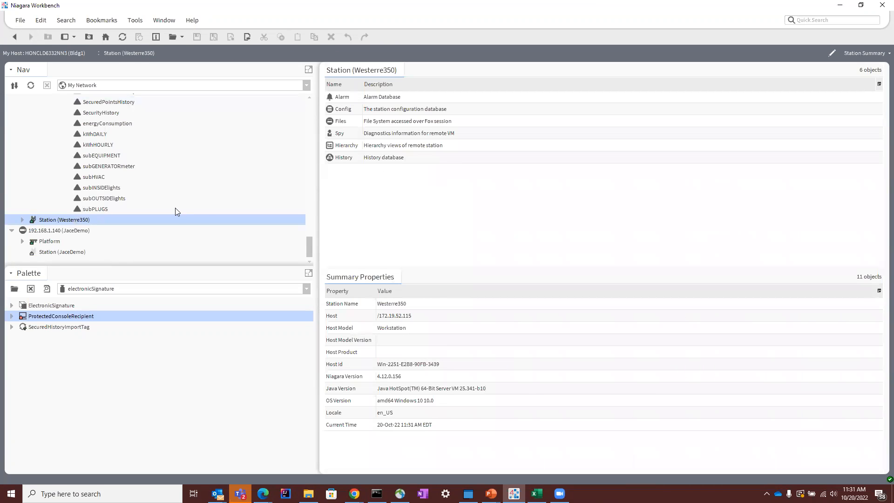
Step: Expand the Westerre350 station's Config and Services down to UserService and open the user account listed below BACnet
{"action": "left_click", "coordinate": [22, 221]}
{"action": "left_click", "coordinate": [34, 231]}
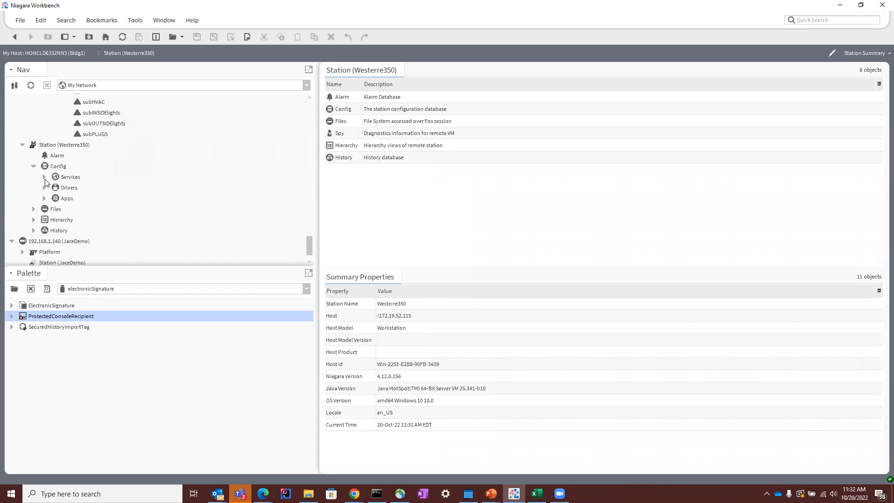
{"action": "left_click", "coordinate": [44, 177]}
{"action": "left_click", "coordinate": [56, 176]}
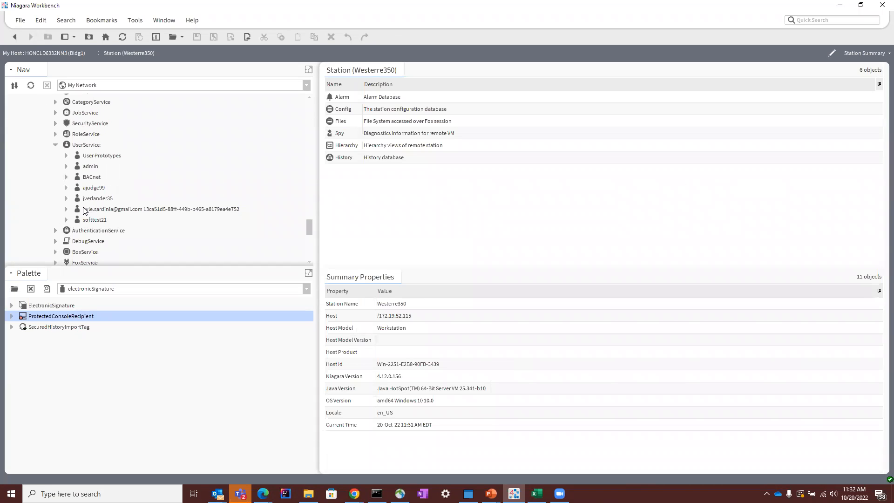
{"action": "double_click", "coordinate": [94, 188]}
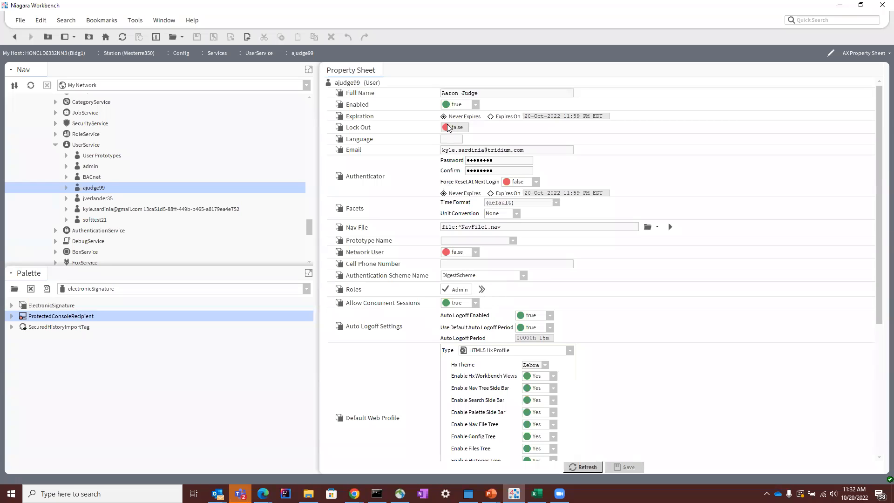
Step: Examine the user's property sheet down to E-Signature Role Configuration and expand it to check the Level2 Authenticator Role
{"action": "scroll", "coordinate": [462, 238], "scroll_direction": "down", "scroll_amount": 1}
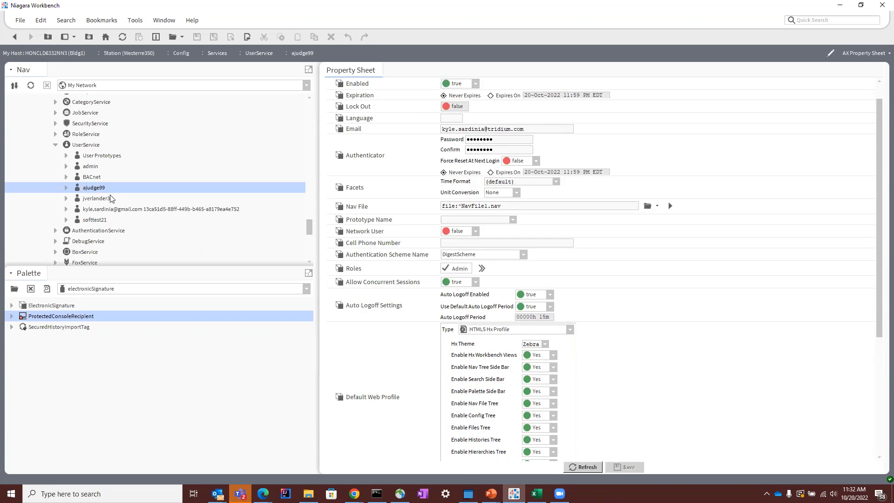
{"action": "scroll", "coordinate": [508, 345], "scroll_direction": "down", "scroll_amount": 1}
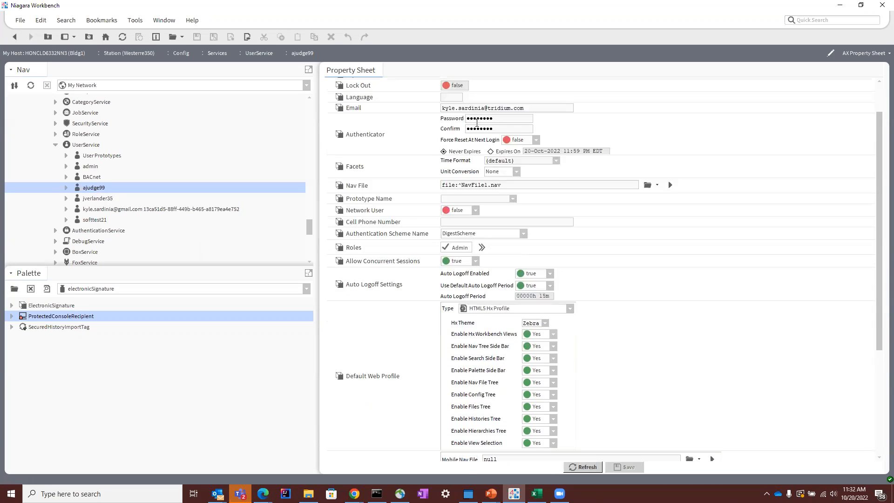
{"action": "left_click", "coordinate": [91, 198]}
{"action": "scroll", "coordinate": [466, 326], "scroll_direction": "down", "scroll_amount": 8}
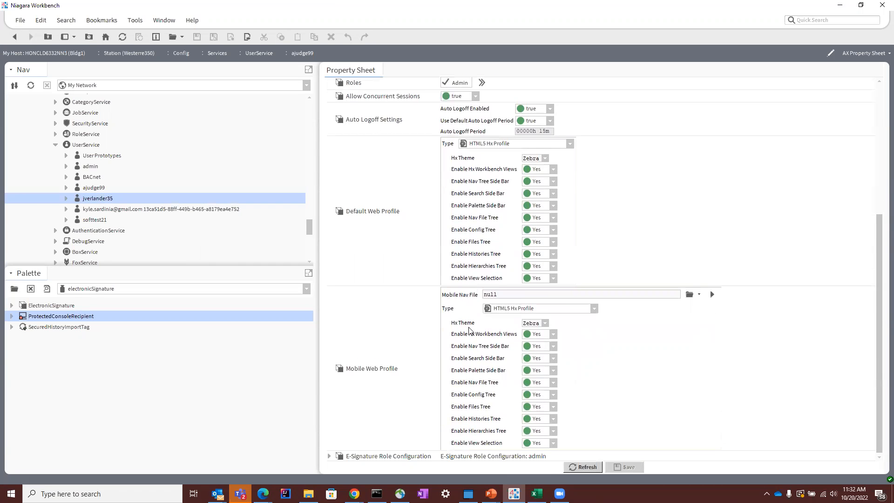
{"action": "left_click", "coordinate": [330, 457]}
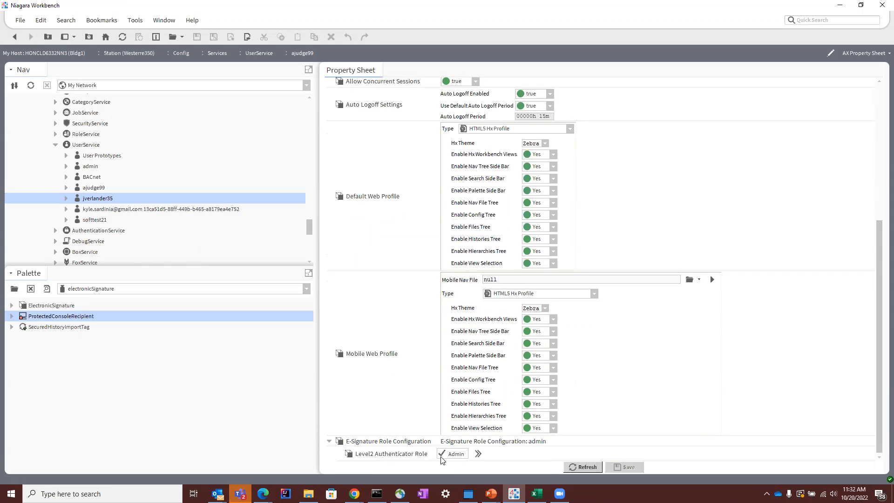
{"action": "scroll", "coordinate": [384, 350], "scroll_direction": "up", "scroll_amount": 1}
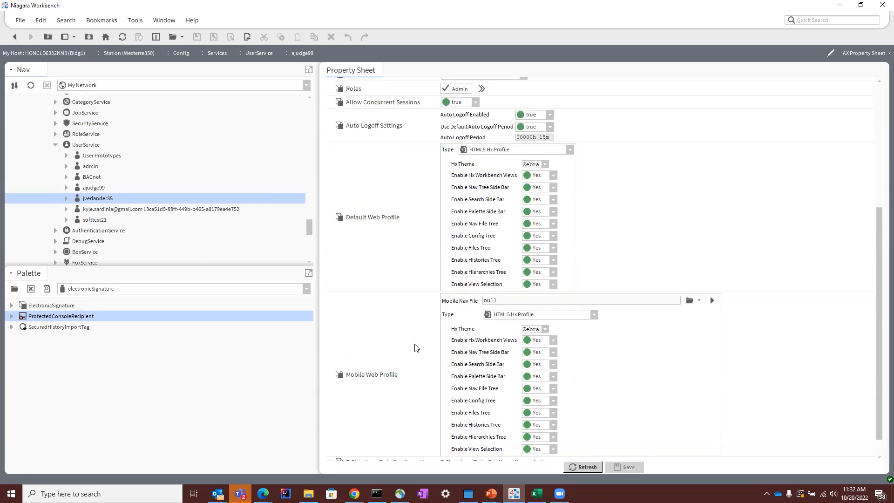
{"action": "left_click", "coordinate": [101, 188]}
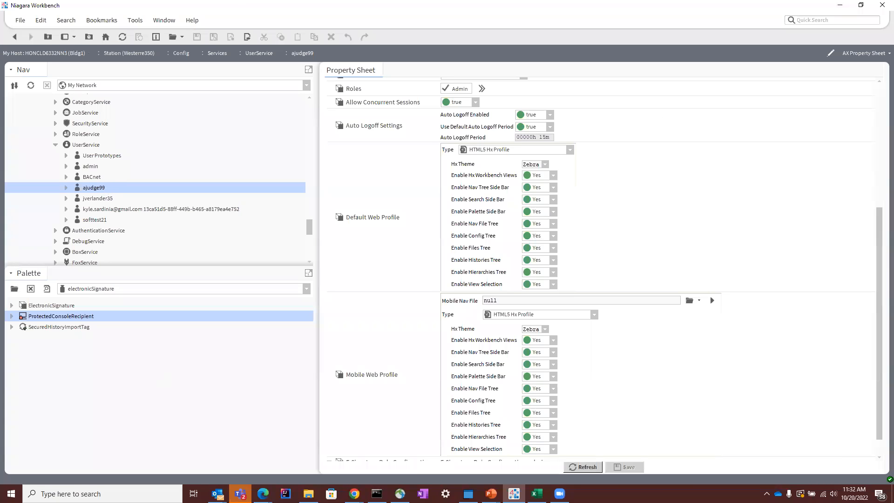
Step: Switch to Chrome and log in to the Westerre350 station as the user just examined, changing the username and entering the account password
{"action": "left_click", "coordinate": [354, 493]}
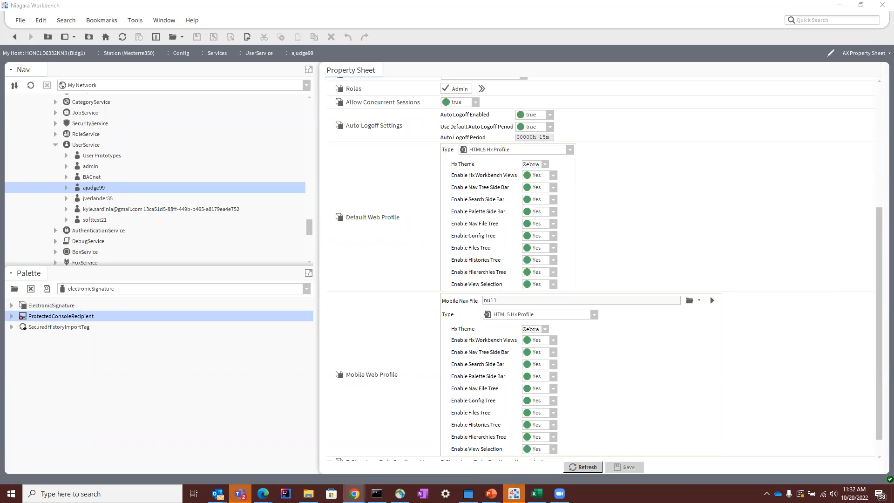
{"action": "left_click", "coordinate": [787, 37]}
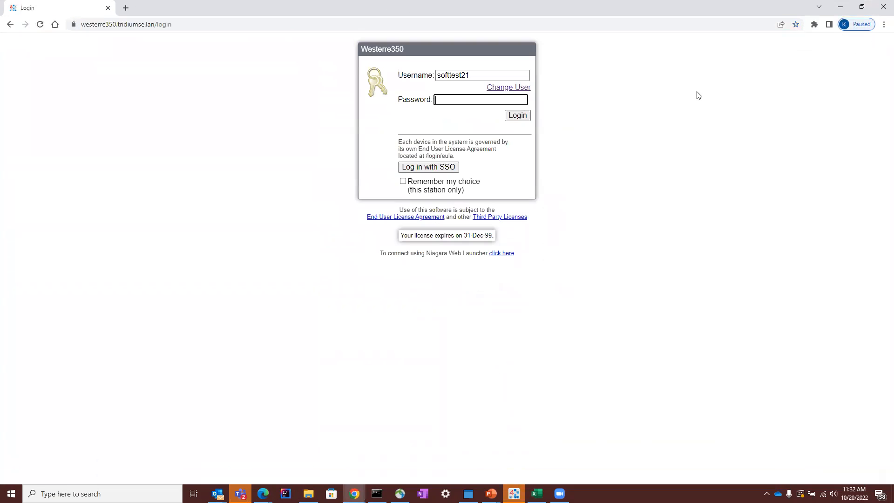
{"action": "left_click", "coordinate": [517, 87]}
{"action": "left_click", "coordinate": [489, 76]}
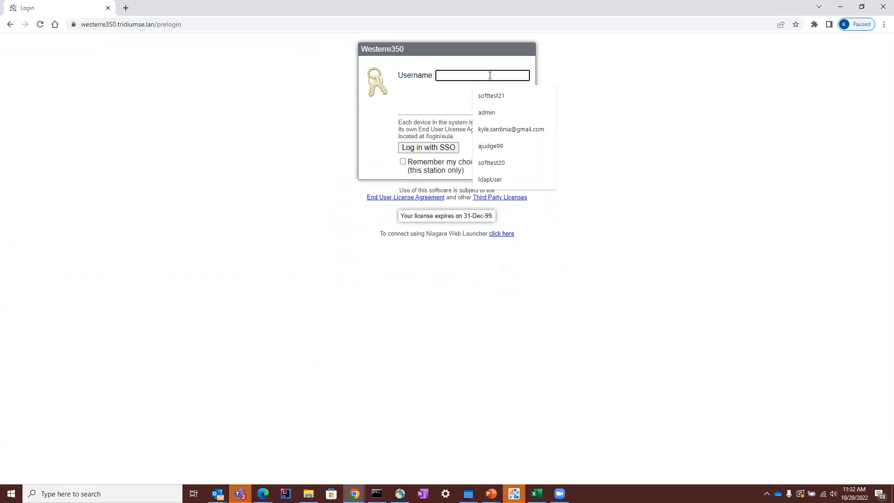
{"action": "left_click", "coordinate": [507, 141]}
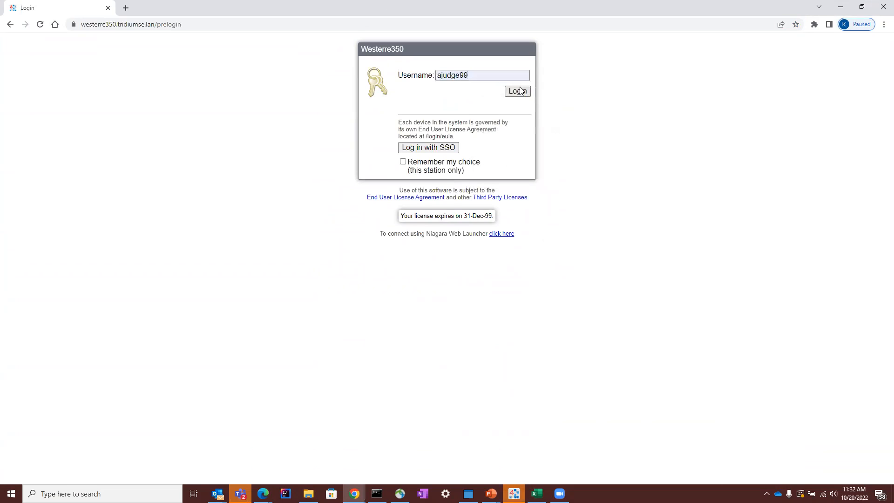
{"action": "left_click", "coordinate": [518, 91]}
{"action": "type", "text": "**********"}
{"action": "left_click", "coordinate": [518, 115]}
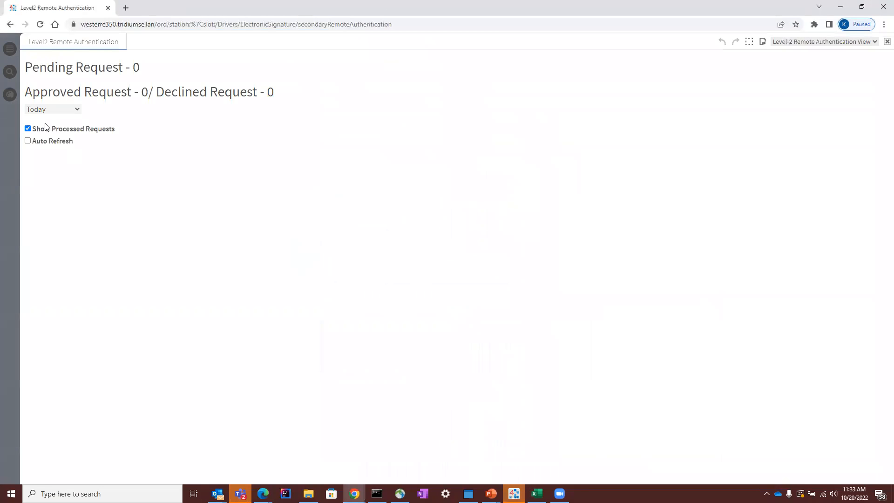
Step: Open the AHUPM graphic found in the station's Config under Drivers and BacnetNetwork
{"action": "left_click", "coordinate": [8, 52]}
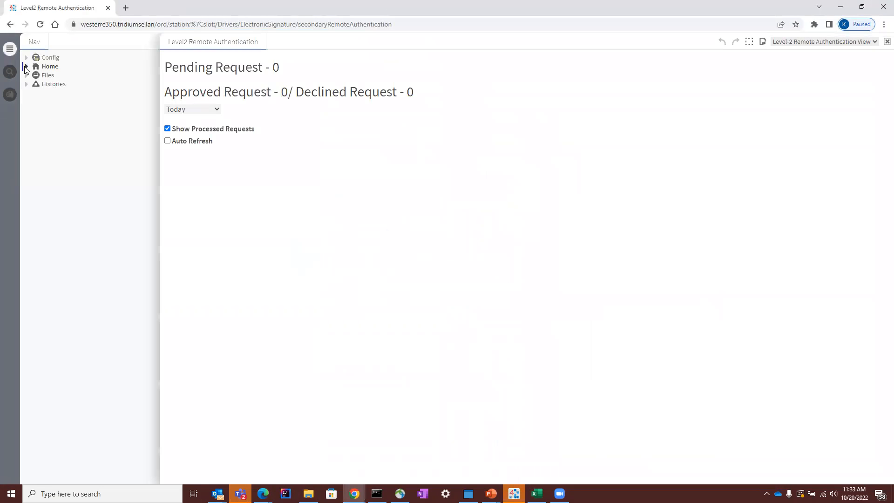
{"action": "left_click", "coordinate": [38, 68]}
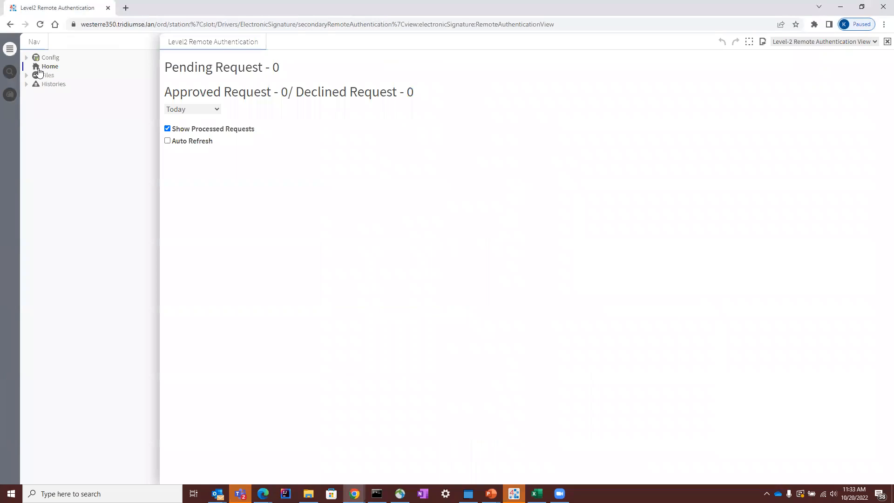
{"action": "left_click", "coordinate": [47, 58]}
{"action": "left_click", "coordinate": [171, 140]}
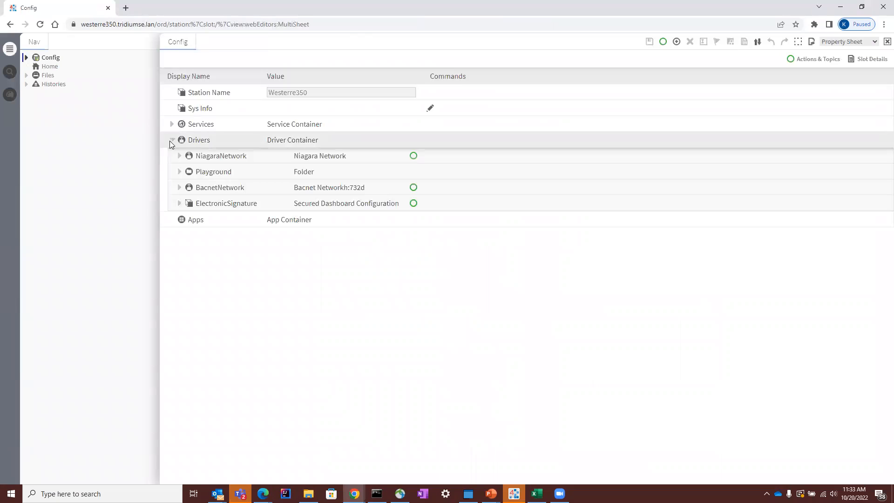
{"action": "left_click", "coordinate": [180, 188]}
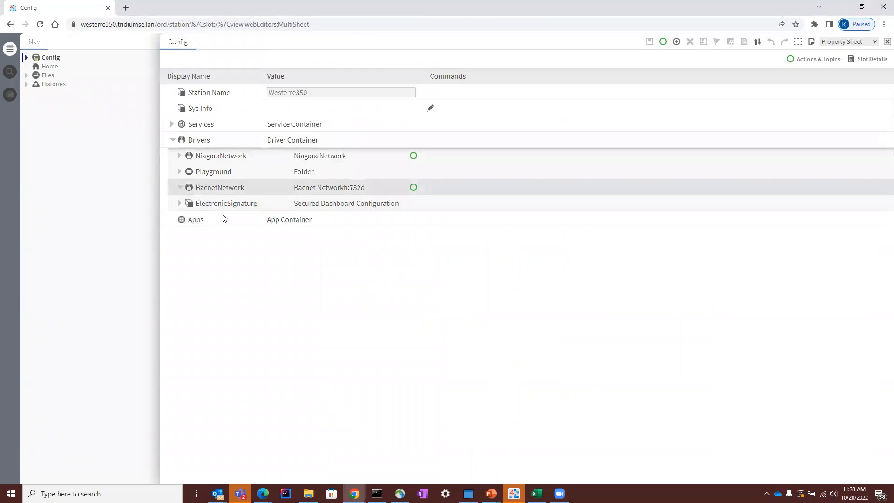
{"action": "left_click", "coordinate": [219, 398]}
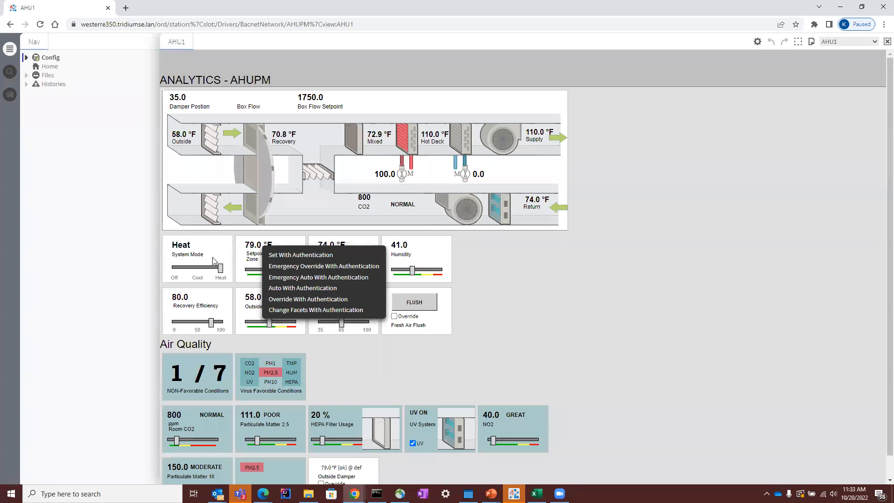
Step: Start Set With Authentication on the zone Setpoint with new value 71.00, reason Other and other reason "a new reason"
{"action": "left_click", "coordinate": [287, 259]}
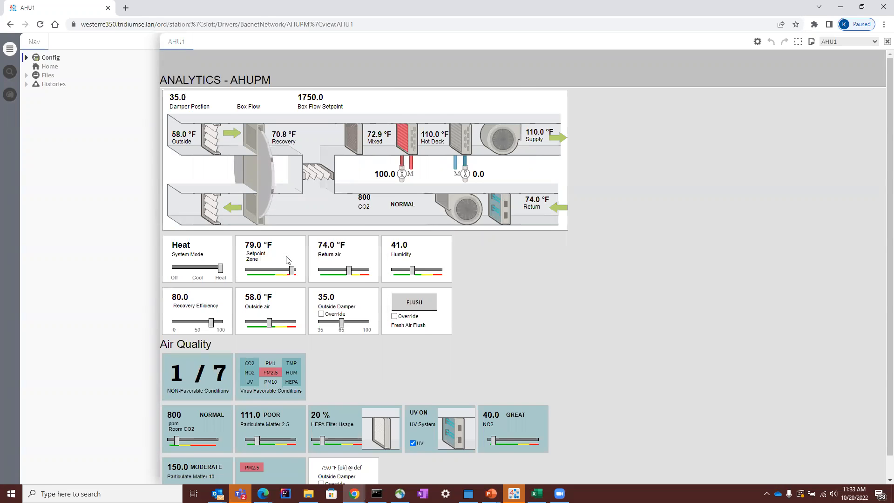
{"action": "left_click", "coordinate": [484, 170]}
{"action": "left_click", "coordinate": [494, 182]}
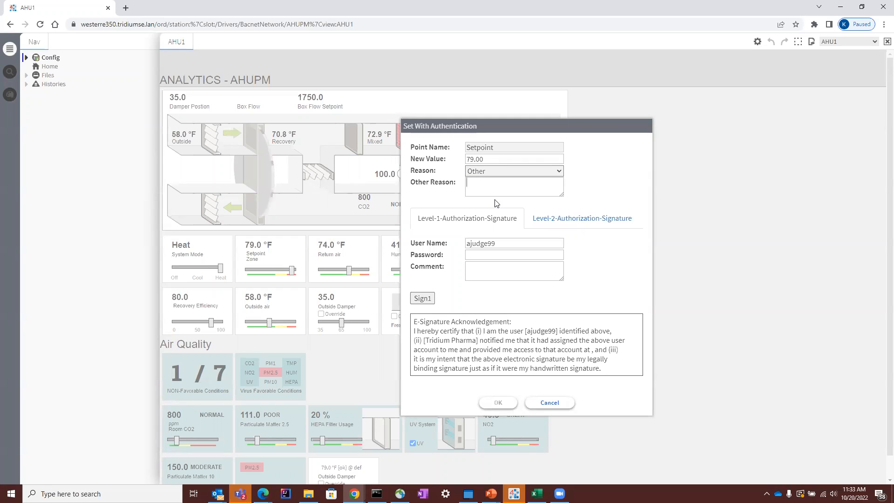
{"action": "type", "text": "a new reason"}
{"action": "double_click", "coordinate": [497, 159]}
{"action": "type", "text": "71"}
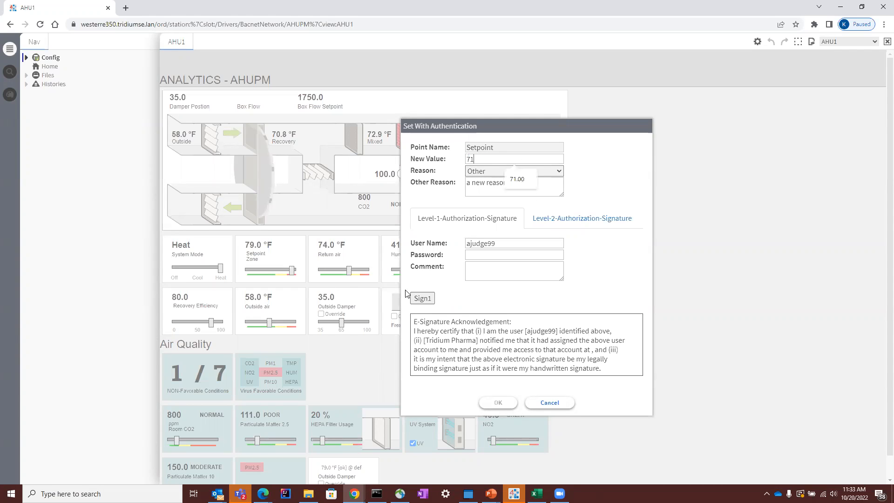
{"action": "left_click", "coordinate": [517, 181]}
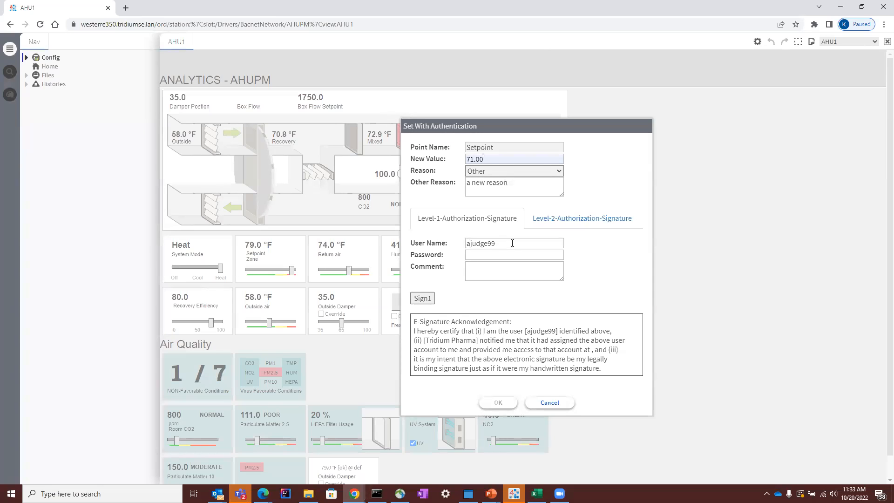
Step: Complete the Level-1 authorization signature with user name admin and the account password
{"action": "double_click", "coordinate": [526, 243]}
{"action": "type", "text": "admin"}
{"action": "key", "text": "Tab"}
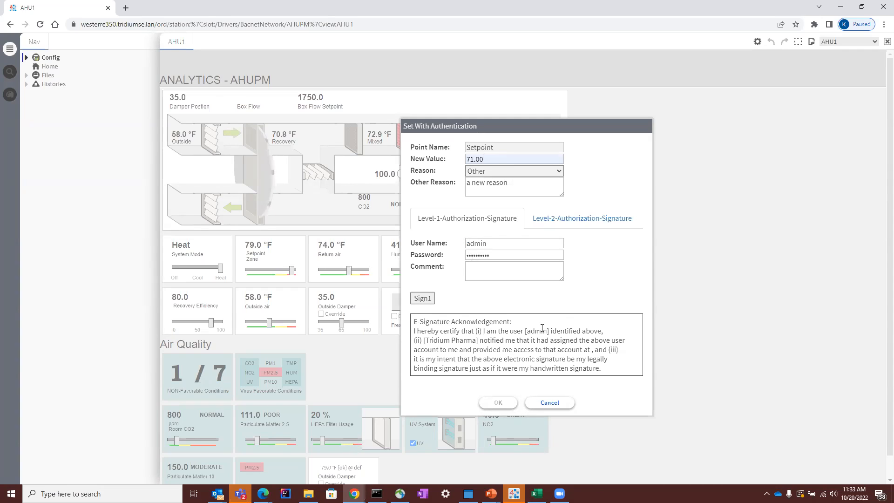
{"action": "left_click", "coordinate": [429, 243]}
{"action": "left_click", "coordinate": [432, 299]}
Step: Complete the Level-2 authorization signature with the second listed user and the account password, and submit the setpoint change
{"action": "left_click", "coordinate": [539, 243]}
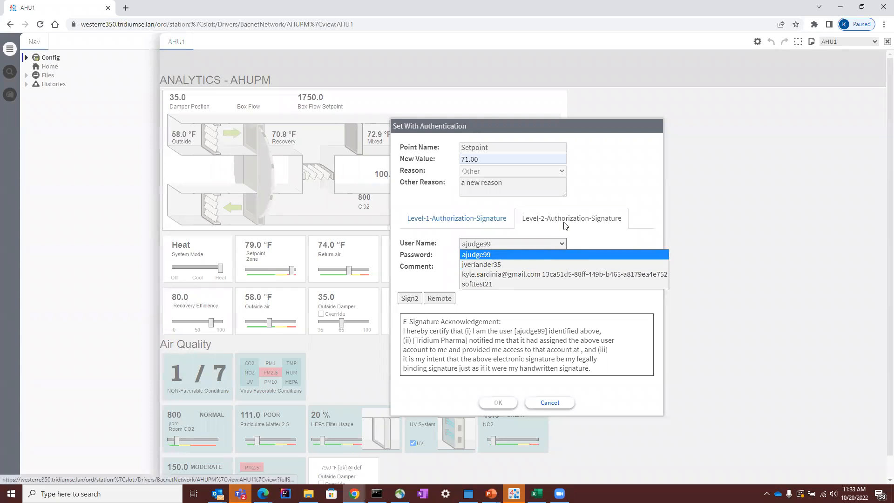
{"action": "left_click", "coordinate": [540, 265]}
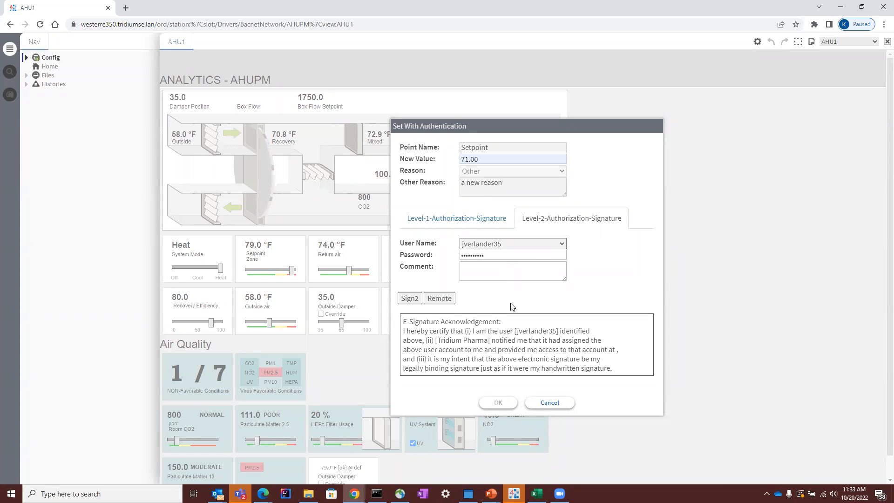
{"action": "left_click", "coordinate": [411, 299]}
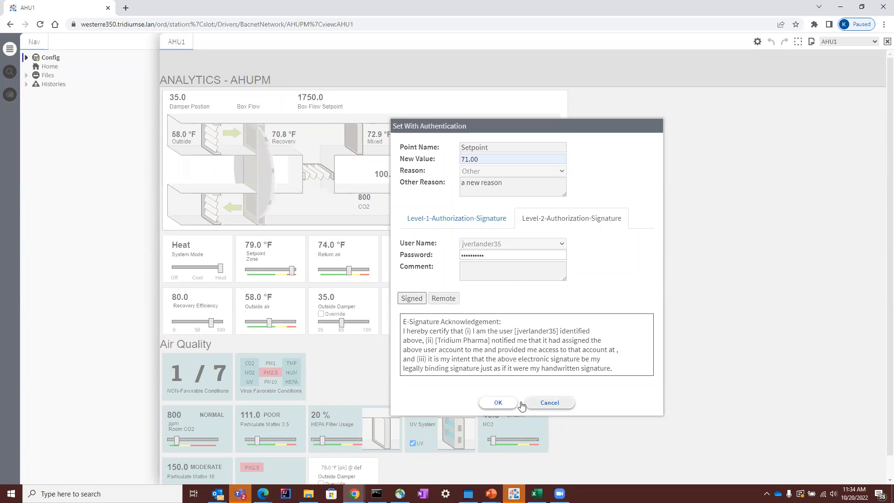
{"action": "left_click", "coordinate": [498, 402]}
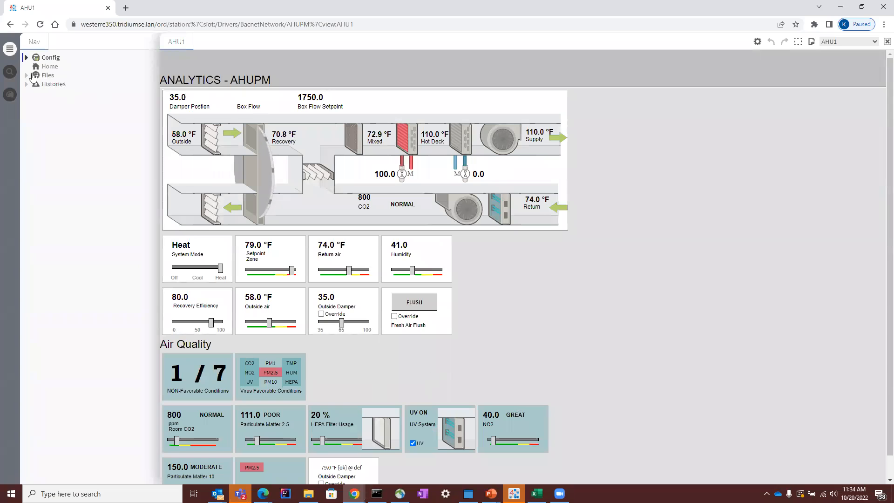
Step: Open the SecuredPointsHistory table from the Westerre350 histories
{"action": "left_click", "coordinate": [41, 88]}
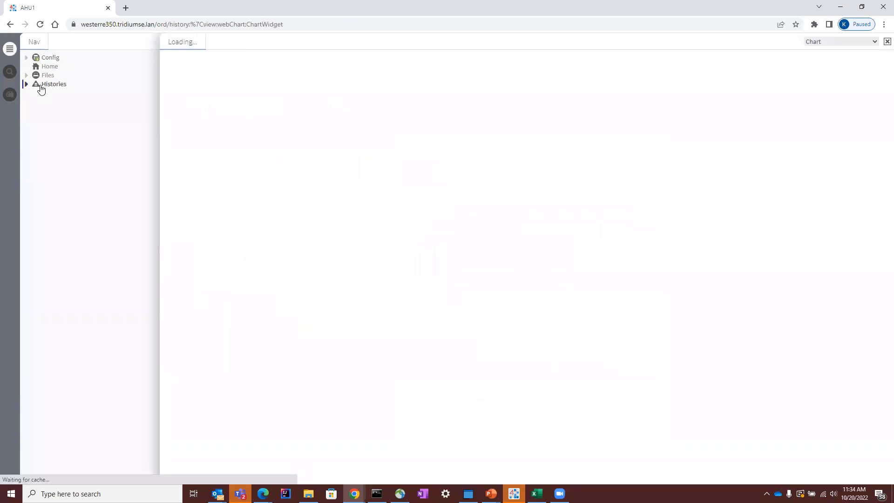
{"action": "left_click", "coordinate": [26, 84]}
{"action": "left_click", "coordinate": [38, 95]}
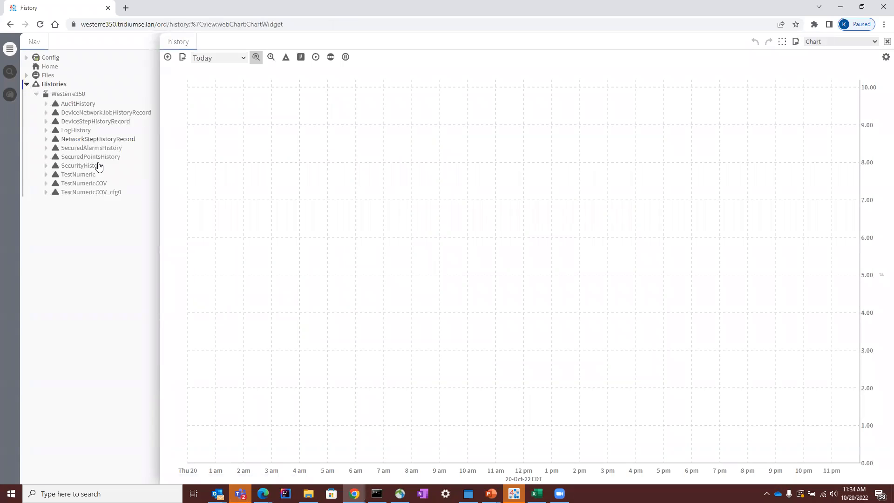
{"action": "left_click", "coordinate": [93, 158]}
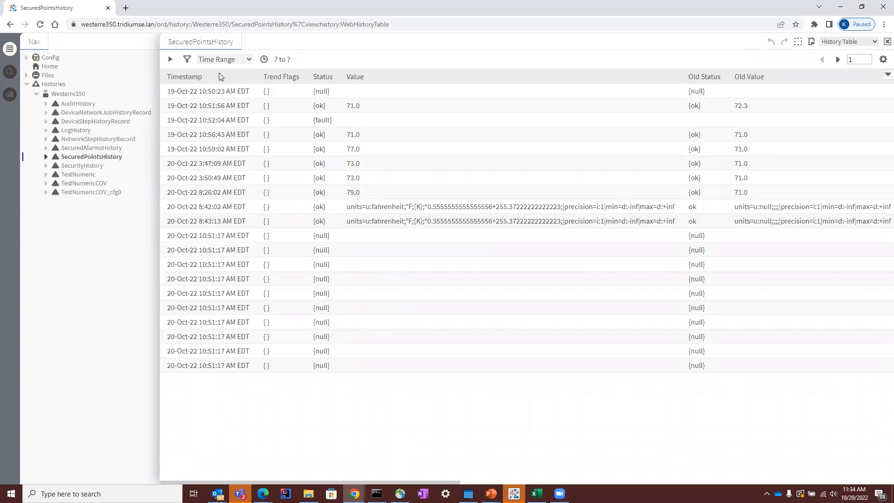
Step: Sort the history by timestamp with the newest first and examine the latest record across all columns
{"action": "left_click", "coordinate": [184, 78]}
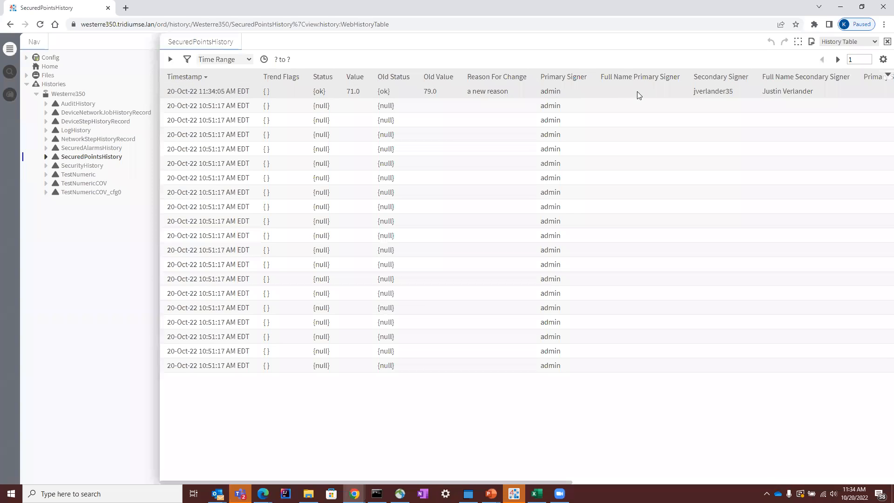
{"action": "left_click_drag", "start_coordinate": [576, 481], "coordinate": [808, 481]}
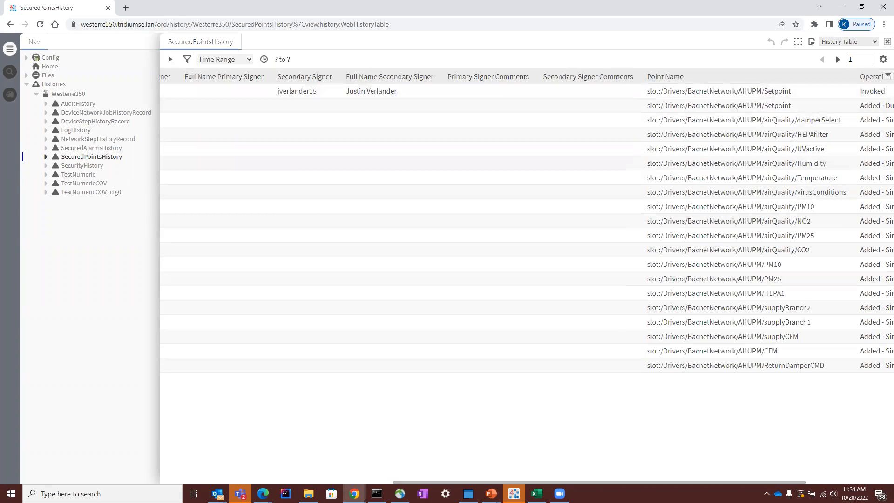
{"action": "left_click_drag", "start_coordinate": [734, 482], "coordinate": [326, 354]}
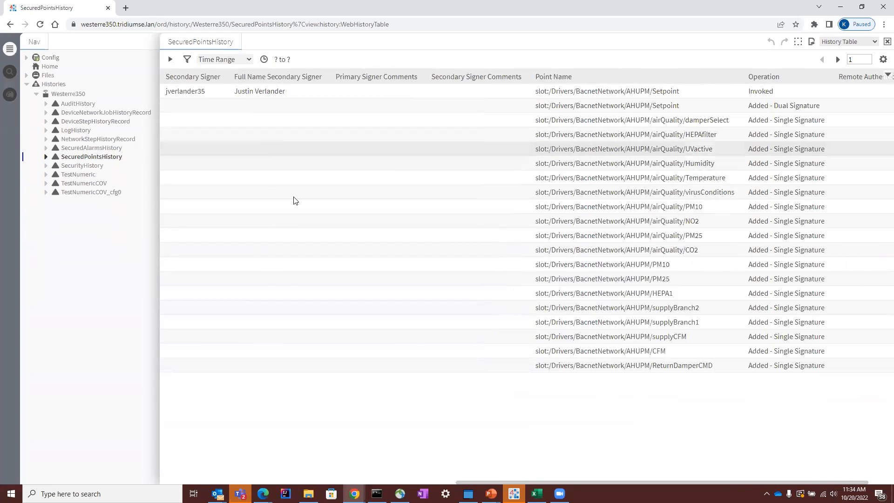
{"action": "left_click", "coordinate": [395, 482]}
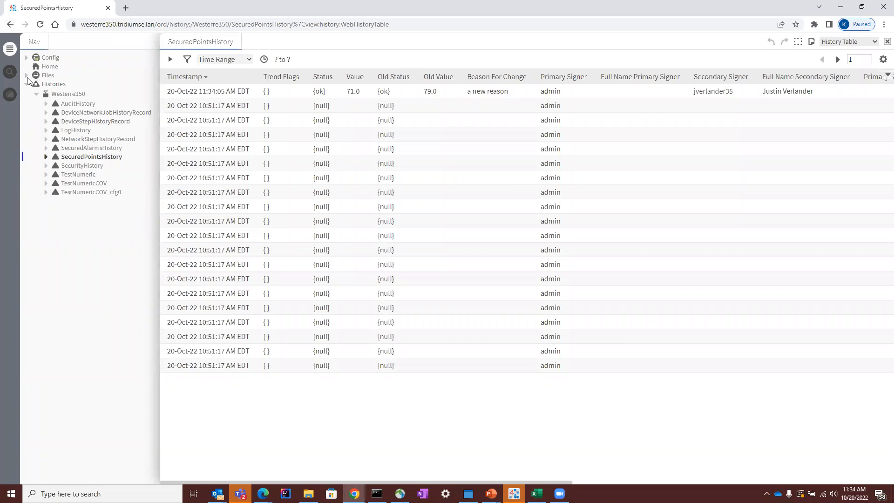
Step: Open ReportService under Config Services and inspect the schedule and source of its ExportSource component
{"action": "left_click", "coordinate": [27, 58]}
{"action": "left_click", "coordinate": [37, 67]}
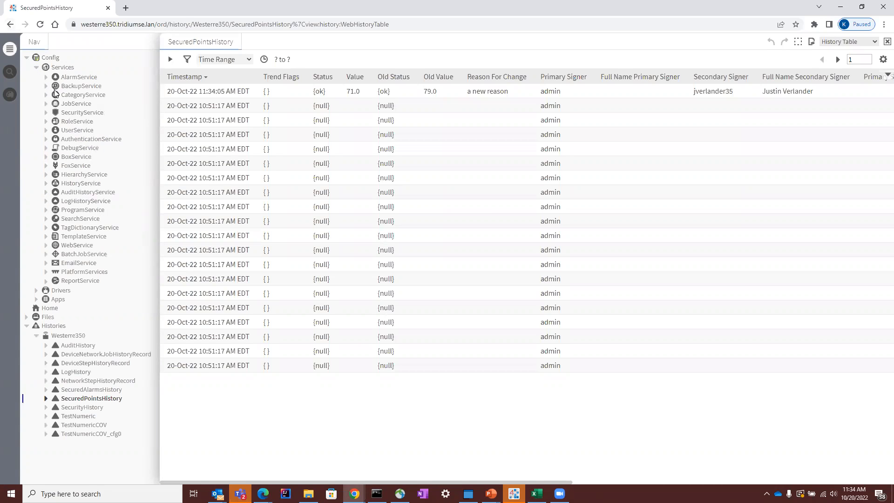
{"action": "left_click", "coordinate": [81, 281]}
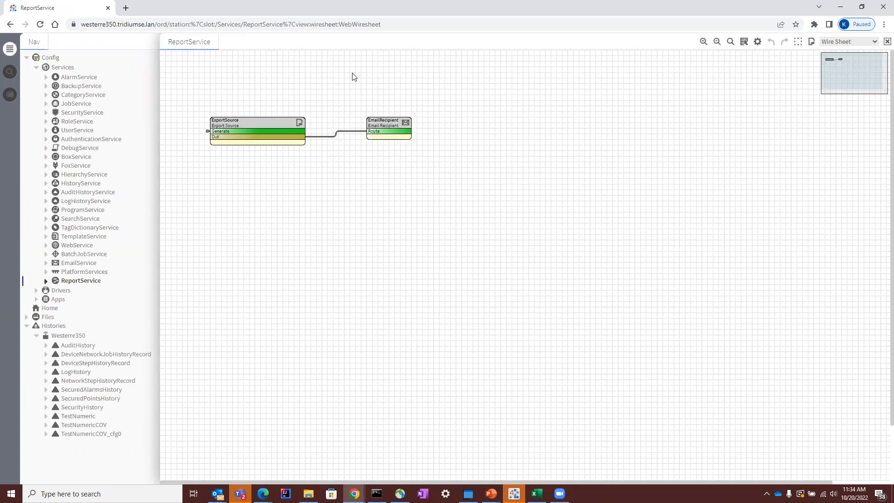
{"action": "double_click", "coordinate": [274, 127]}
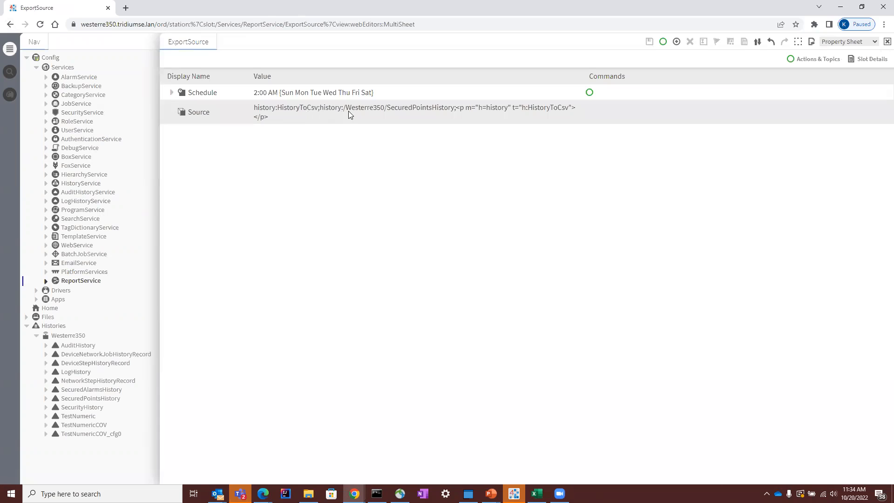
Step: Return to the ReportService wire sheet and run the Generate action on ExportSource
{"action": "left_click", "coordinate": [10, 24]}
{"action": "right_click", "coordinate": [249, 128]}
{"action": "mouse_move", "coordinate": [284, 146]}
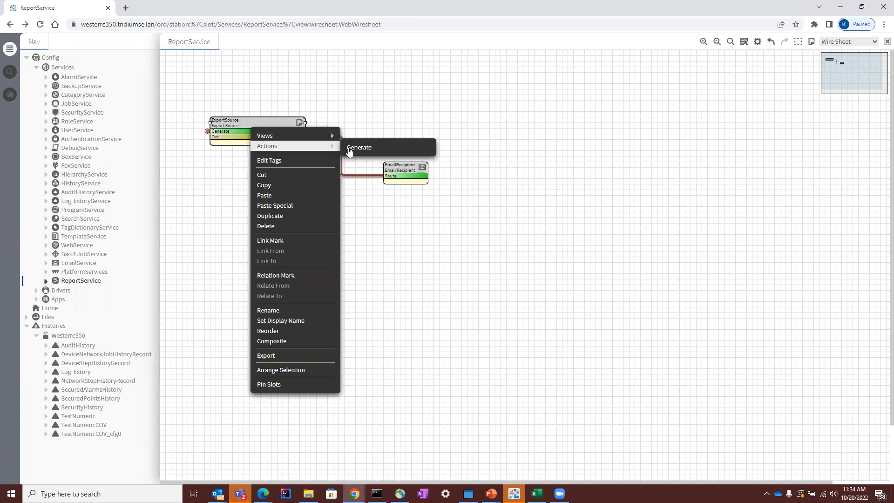
{"action": "left_click", "coordinate": [353, 147]}
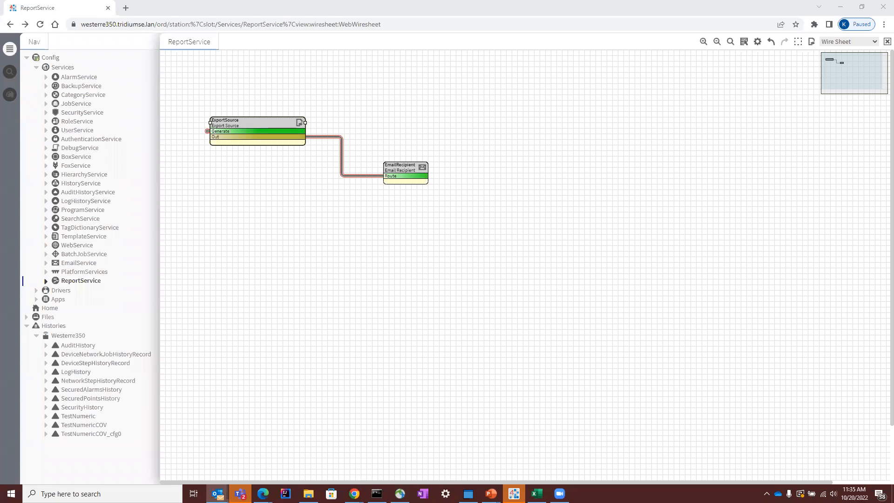
Step: Switch to Outlook and open the SecuredPointsHistory.csv attachment of the generated report e-mail in Excel
{"action": "left_click", "coordinate": [217, 494]}
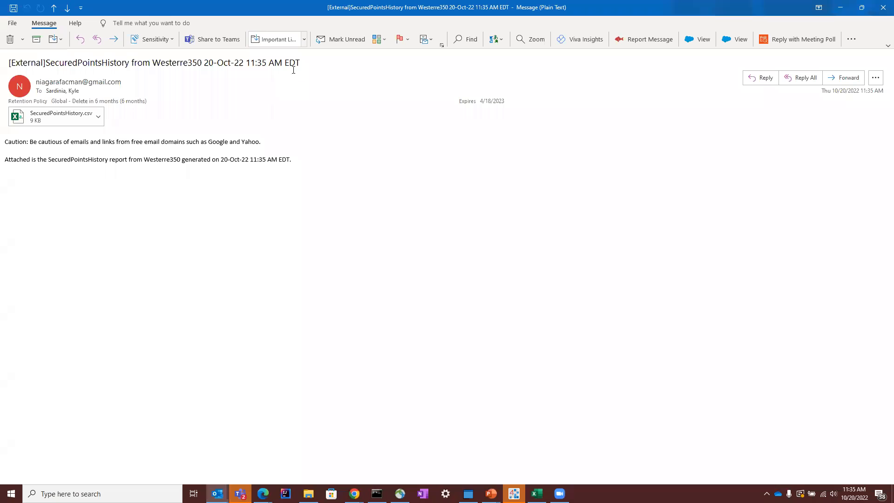
{"action": "left_click", "coordinate": [98, 116]}
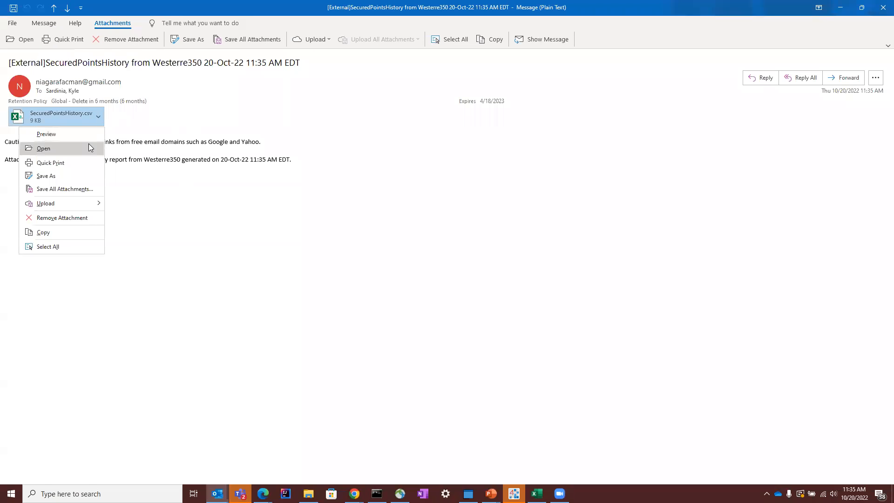
{"action": "left_click", "coordinate": [88, 147]}
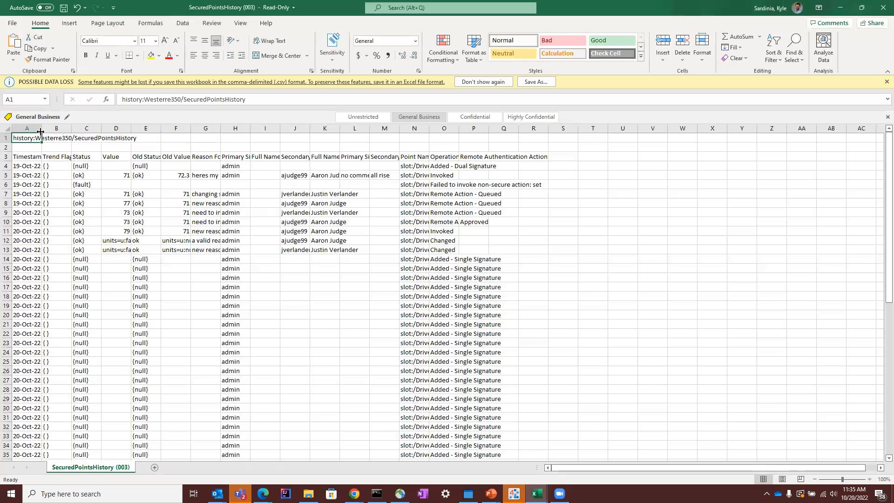
Step: Autofit the timestamp column, check the value, old value and signer cells of the last record, and minimize the workbook
{"action": "double_click", "coordinate": [41, 128]}
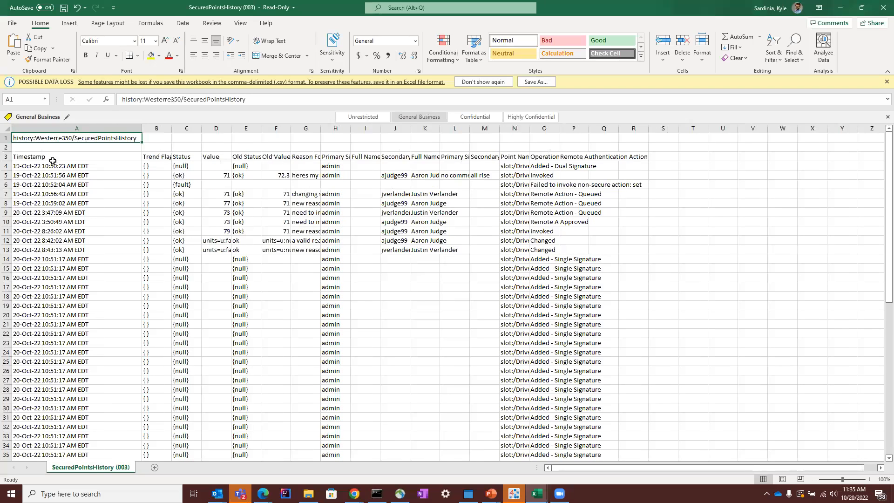
{"action": "scroll", "coordinate": [78, 233], "scroll_direction": "down", "scroll_amount": 14}
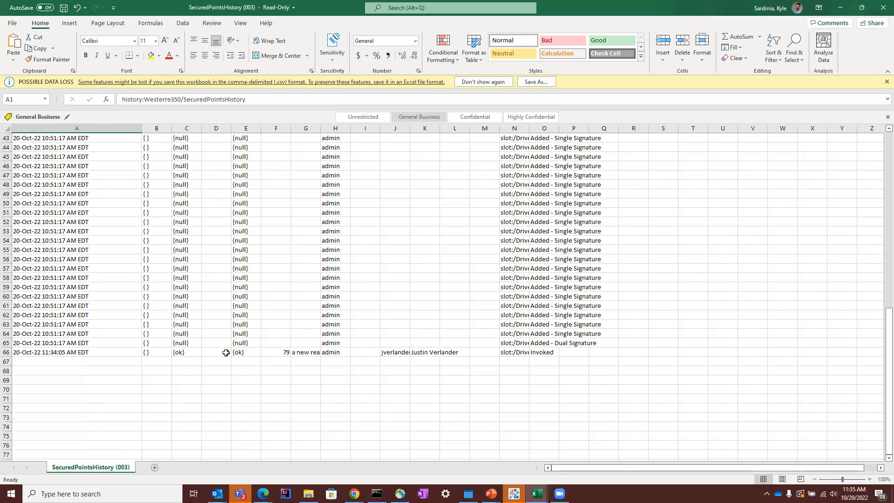
{"action": "left_click", "coordinate": [226, 352]}
{"action": "left_click", "coordinate": [276, 351]}
{"action": "left_click", "coordinate": [331, 354]}
{"action": "left_click_drag", "start_coordinate": [332, 356], "coordinate": [411, 351]}
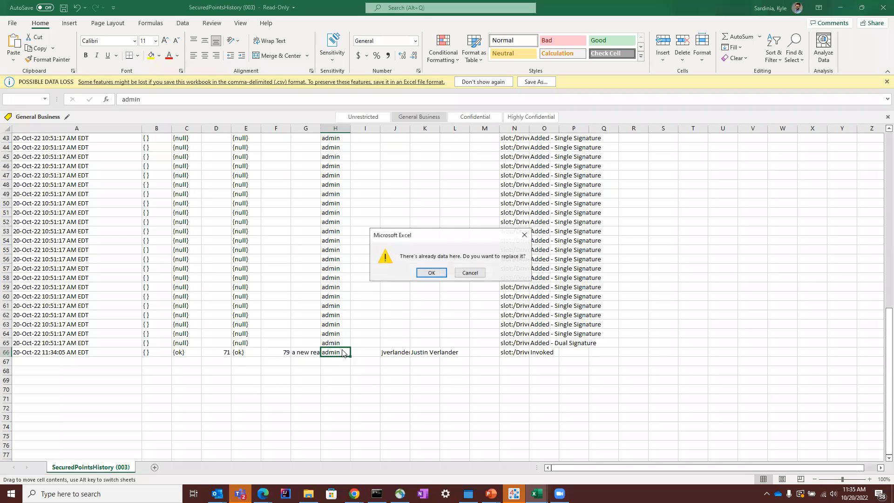
{"action": "left_click", "coordinate": [470, 272]}
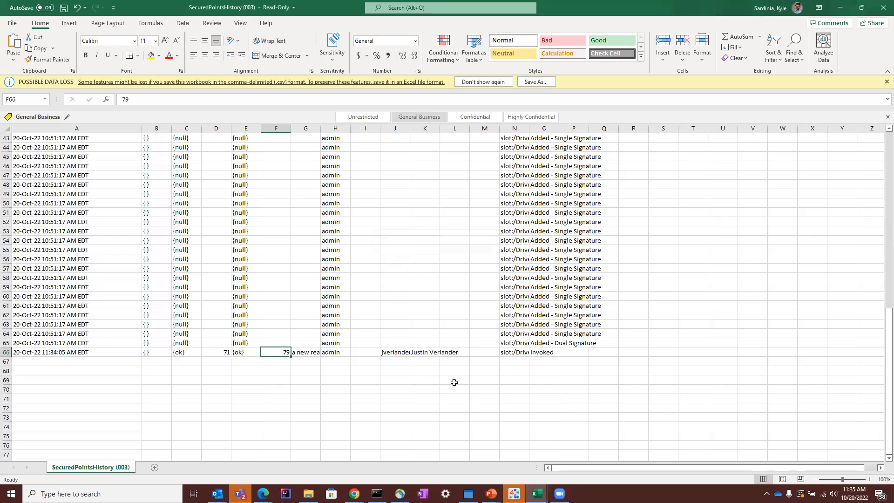
{"action": "left_click", "coordinate": [845, 12]}
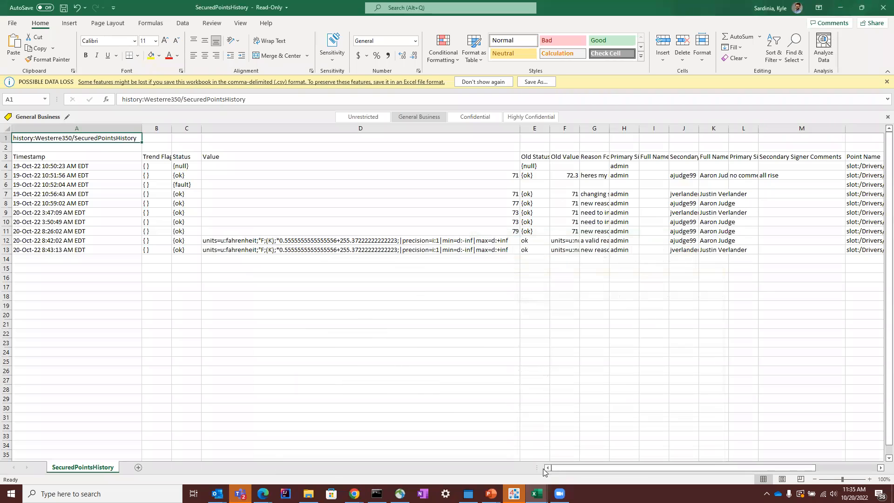
Step: Switch from the report workbook to Niagara Workbench and collapse the UserService node in the station tree
{"action": "left_click", "coordinate": [536, 493]}
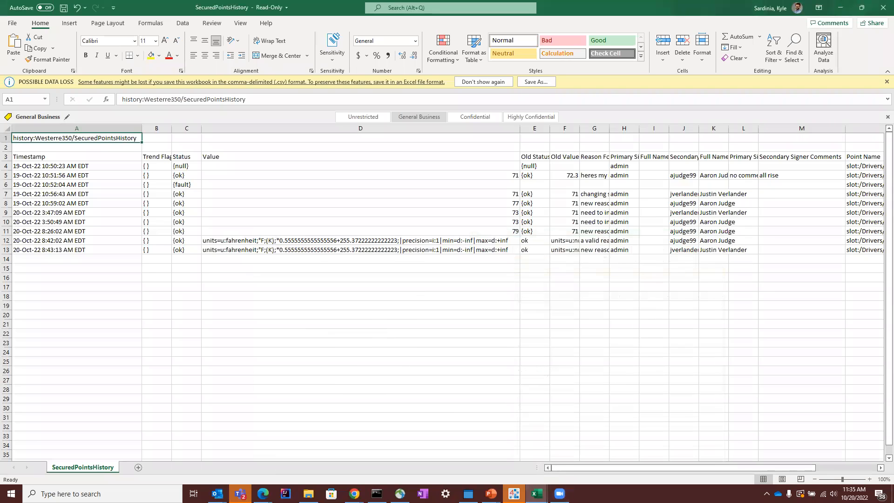
{"action": "left_click", "coordinate": [343, 308]}
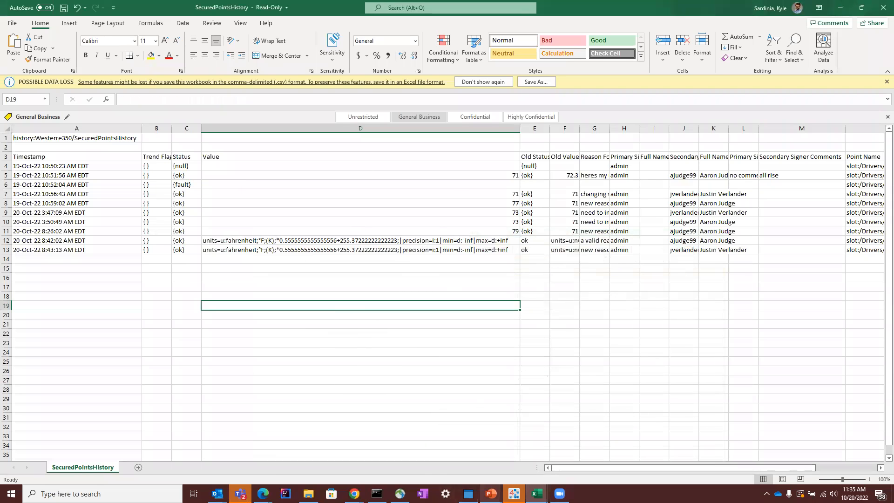
{"action": "left_click", "coordinate": [514, 494]}
{"action": "scroll", "coordinate": [657, 290], "scroll_direction": "up", "scroll_amount": 5}
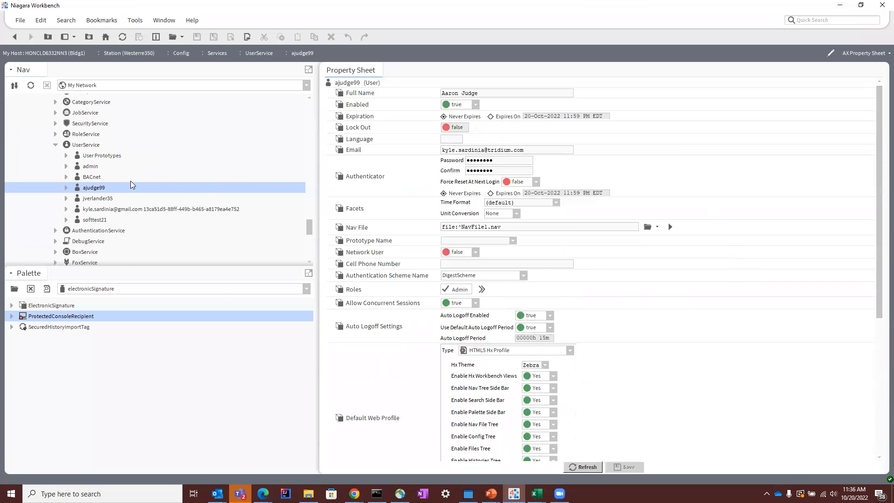
{"action": "scroll", "coordinate": [130, 179], "scroll_direction": "up", "scroll_amount": 3}
{"action": "scroll", "coordinate": [93, 186], "scroll_direction": "up", "scroll_amount": 4}
{"action": "scroll", "coordinate": [94, 186], "scroll_direction": "down", "scroll_amount": 7}
{"action": "scroll", "coordinate": [95, 153], "scroll_direction": "up", "scroll_amount": 4}
{"action": "scroll", "coordinate": [98, 168], "scroll_direction": "up", "scroll_amount": 10}
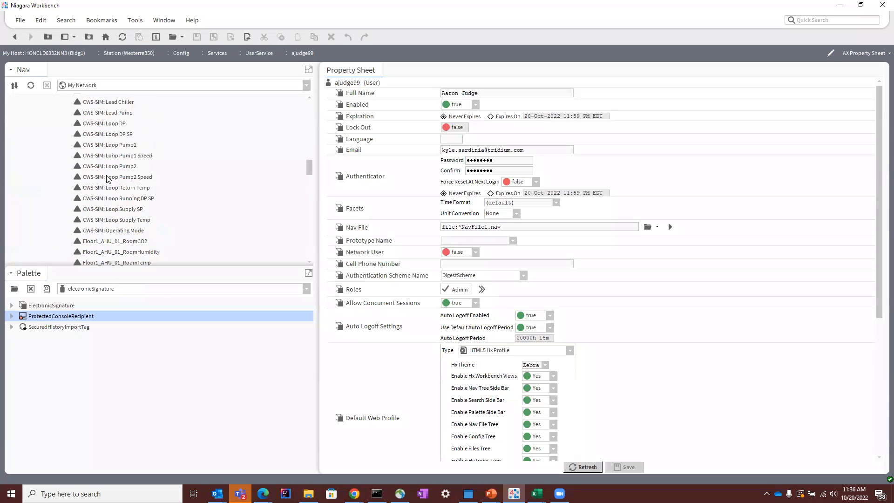
{"action": "scroll", "coordinate": [115, 183], "scroll_direction": "down", "scroll_amount": 5}
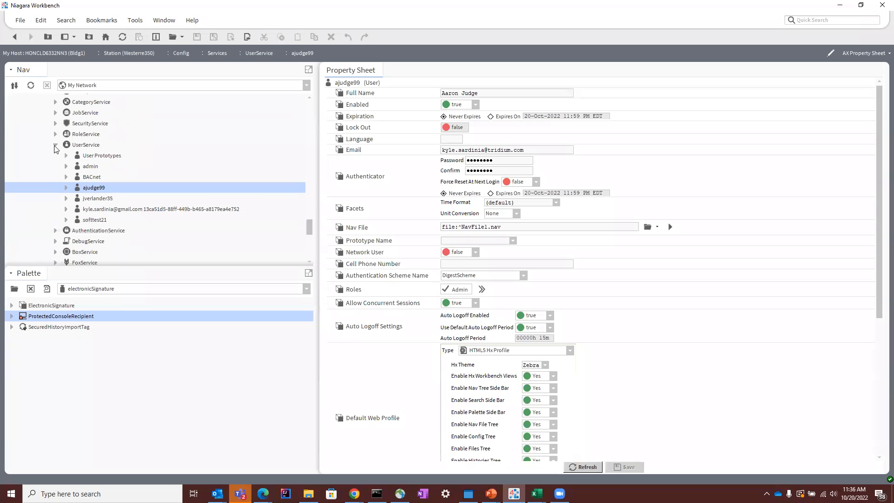
{"action": "left_click", "coordinate": [55, 145]}
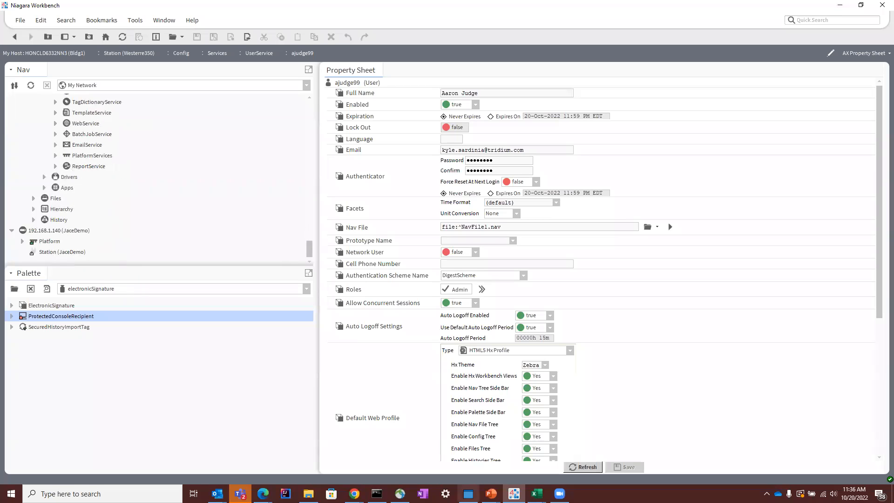
Step: Switch to the Chrome station session and open the AHUPM graphic under Drivers, BacnetNetwork
{"action": "left_click", "coordinate": [354, 494]}
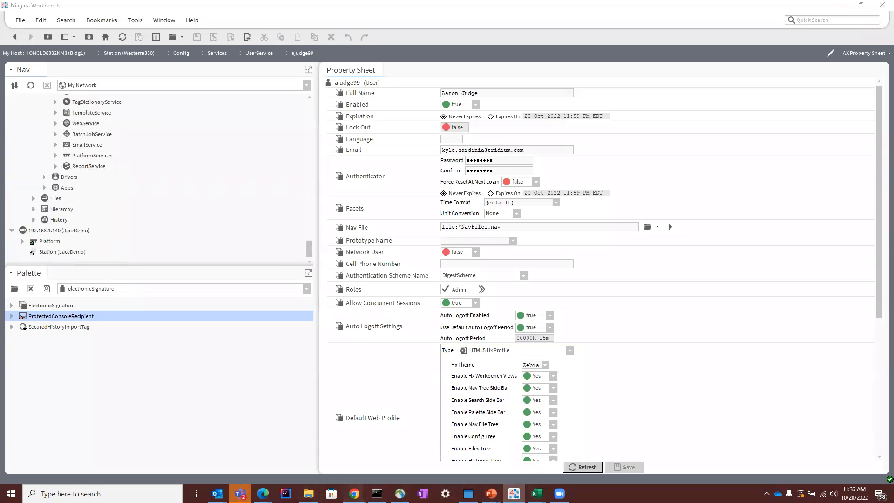
{"action": "left_click", "coordinate": [491, 461]}
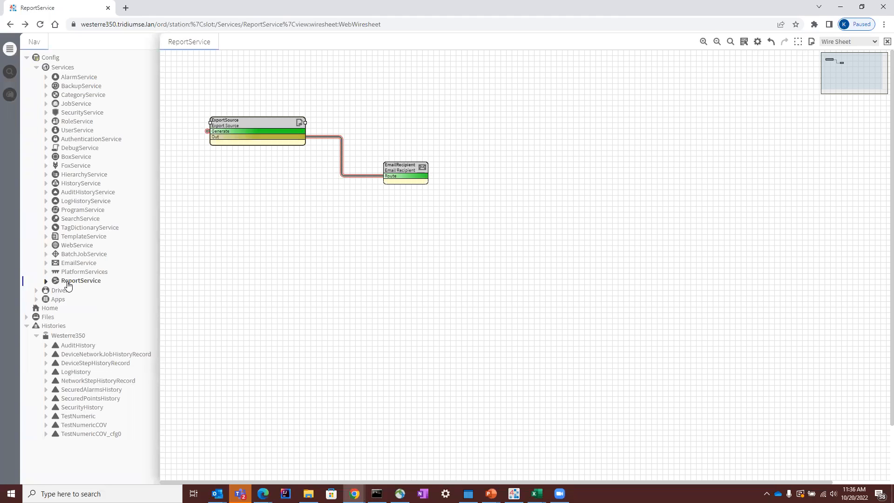
{"action": "left_click", "coordinate": [70, 281]}
{"action": "left_click", "coordinate": [37, 291]}
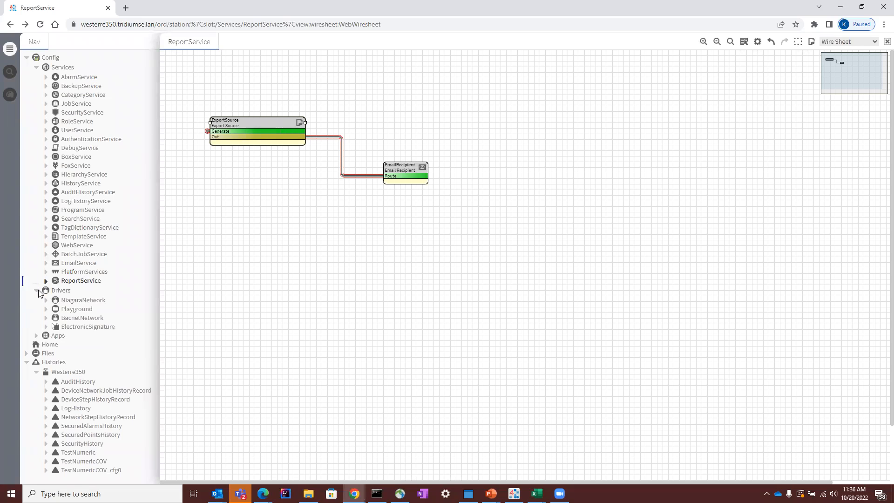
{"action": "left_click", "coordinate": [45, 318]}
{"action": "left_click", "coordinate": [79, 373]}
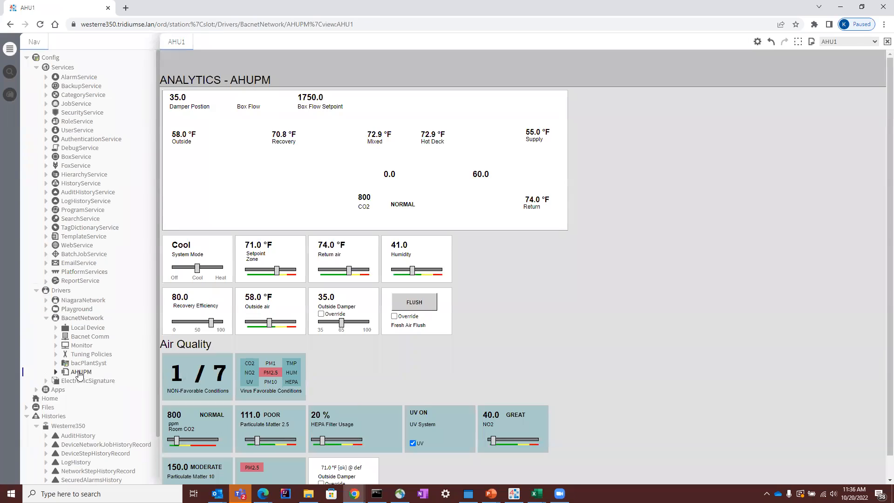
Step: Start Set With Authentication on the zone setpoint with new value 75, reason Other and the text "i need to add reasons"
{"action": "right_click", "coordinate": [257, 250]}
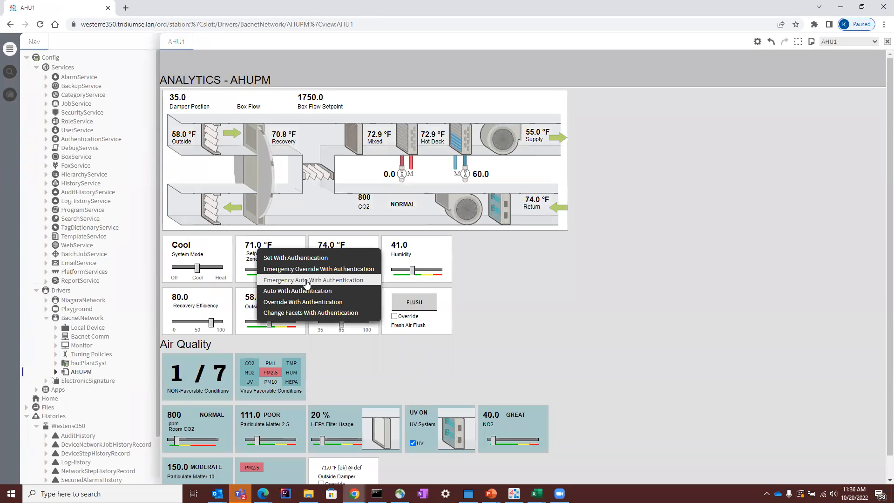
{"action": "left_click", "coordinate": [304, 259]}
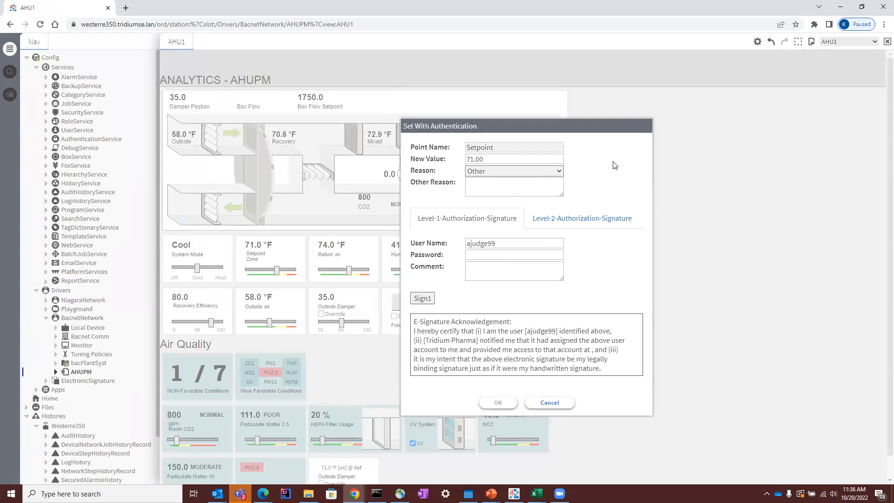
{"action": "left_click_drag", "start_coordinate": [518, 164], "coordinate": [329, 158]}
{"action": "type", "text": "75"}
{"action": "left_click", "coordinate": [494, 171]}
{"action": "left_click", "coordinate": [492, 188]}
{"action": "type", "text": "i need to add reasons"}
Step: Sign the level-1 authorization with the account password and the comment "hey this needs to be changes"
{"action": "left_click", "coordinate": [483, 257]}
{"action": "type", "text": "••••••••••"}
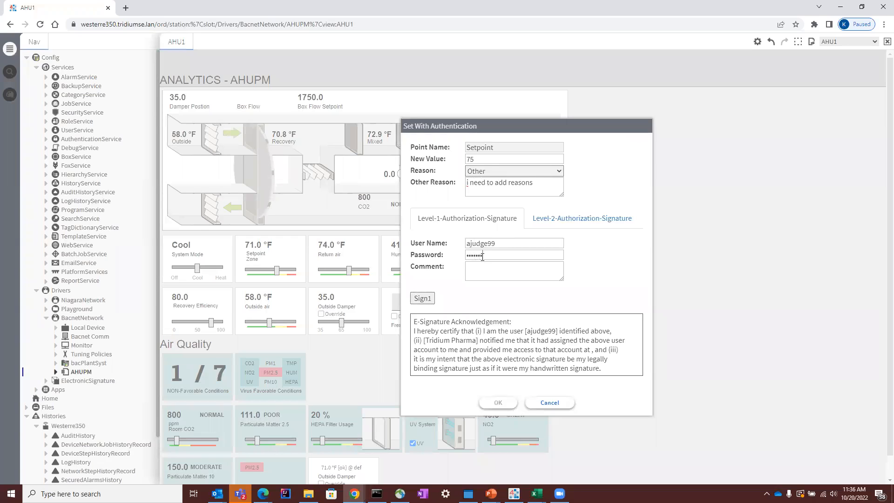
{"action": "left_click", "coordinate": [545, 274]}
{"action": "type", "text": "hey this needs to be changes"}
{"action": "left_click", "coordinate": [428, 300]}
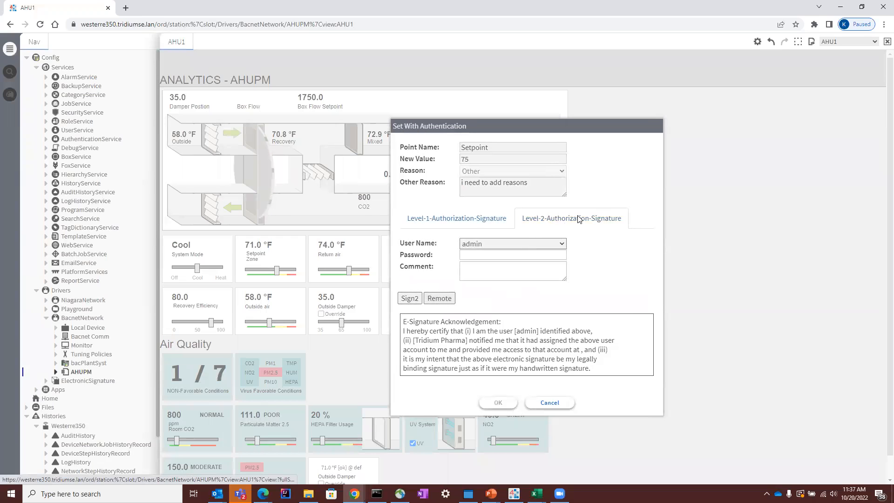
Step: Pick a second signer, switch the level-2 authorization to remote and send the signature request to admin
{"action": "left_click", "coordinate": [548, 243]}
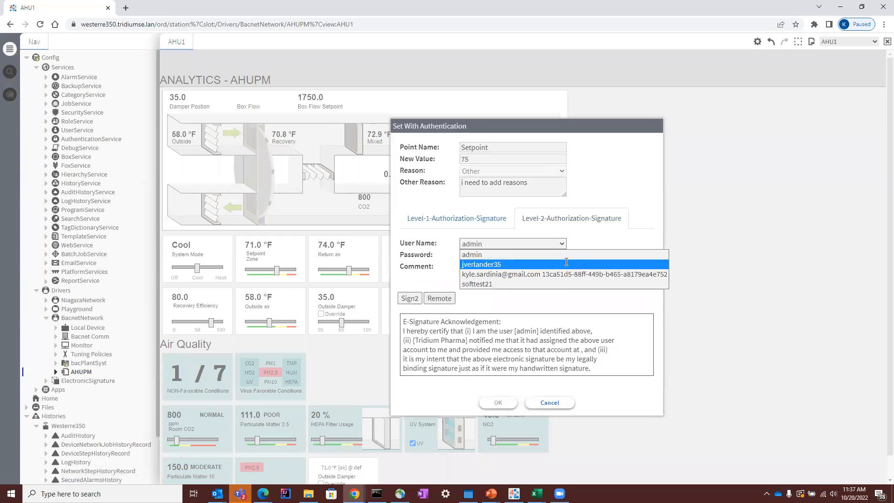
{"action": "left_click", "coordinate": [566, 264]}
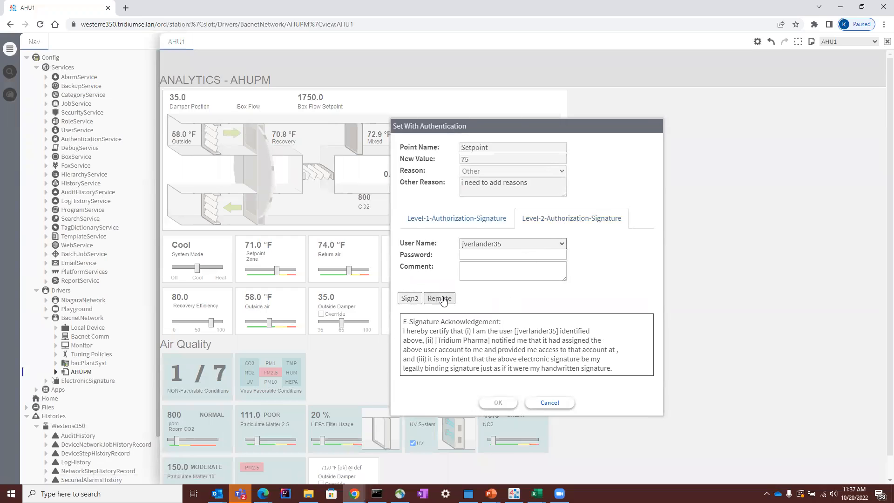
{"action": "left_click", "coordinate": [438, 299]}
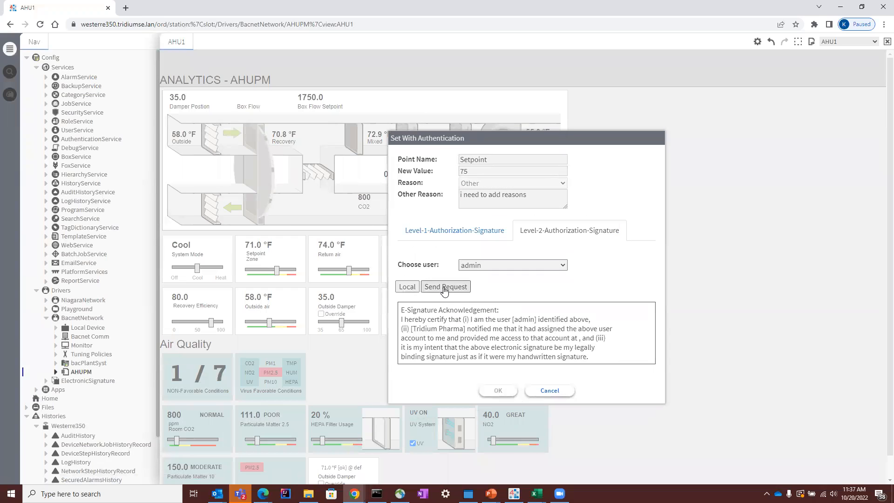
{"action": "left_click", "coordinate": [444, 289]}
{"action": "left_click", "coordinate": [525, 288]}
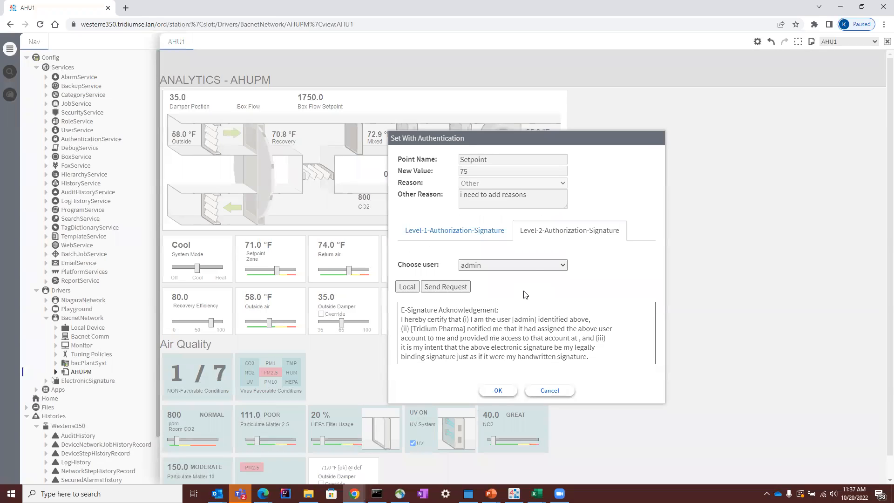
Step: Choose the user listed below admin as remote signer, send the signature request and submit the setpoint change
{"action": "left_click", "coordinate": [534, 269]}
{"action": "left_click", "coordinate": [484, 285]}
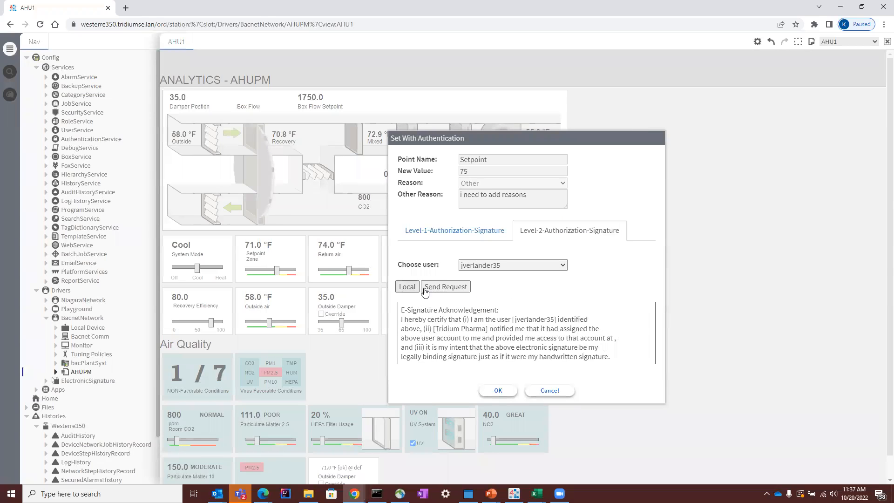
{"action": "left_click", "coordinate": [440, 287]}
{"action": "left_click", "coordinate": [527, 289]}
{"action": "left_click", "coordinate": [454, 288]}
{"action": "left_click", "coordinate": [527, 287]}
{"action": "left_click", "coordinate": [504, 390]}
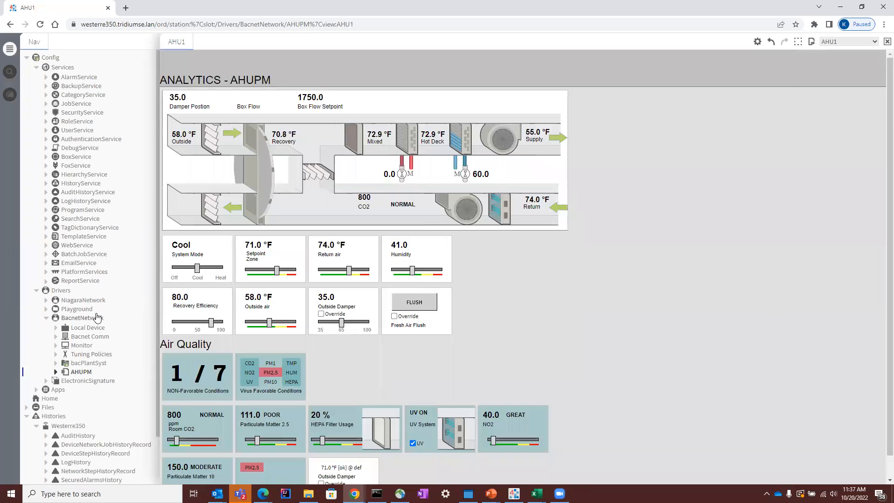
Step: Open the property sheet of the ElectronicSignature component under Drivers
{"action": "scroll", "coordinate": [86, 447], "scroll_direction": "down", "scroll_amount": 1}
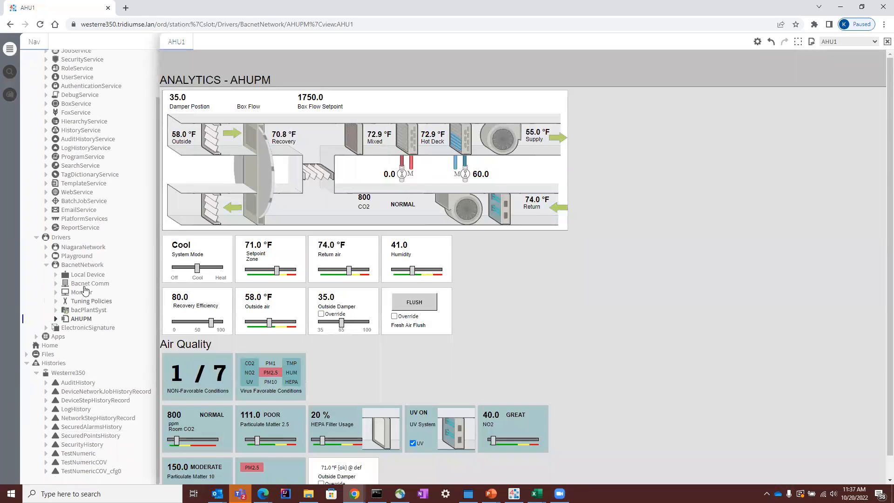
{"action": "left_click", "coordinate": [89, 328]}
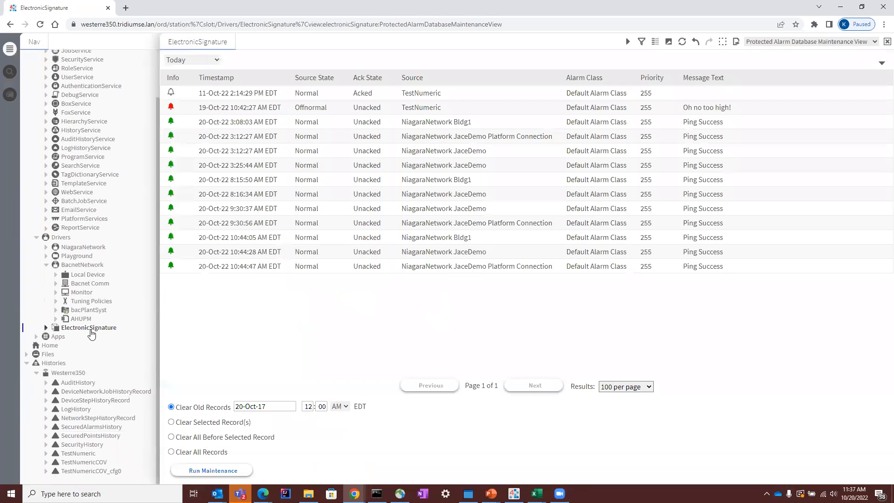
{"action": "left_click", "coordinate": [805, 42]}
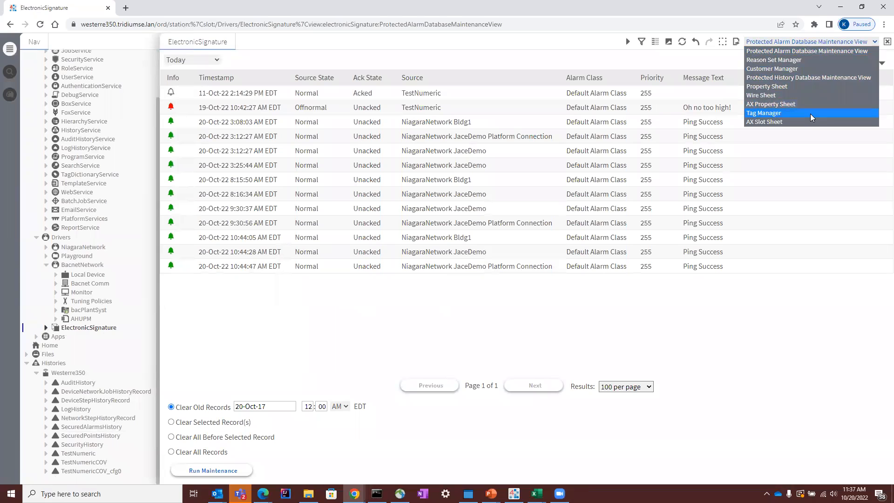
{"action": "left_click", "coordinate": [808, 87]}
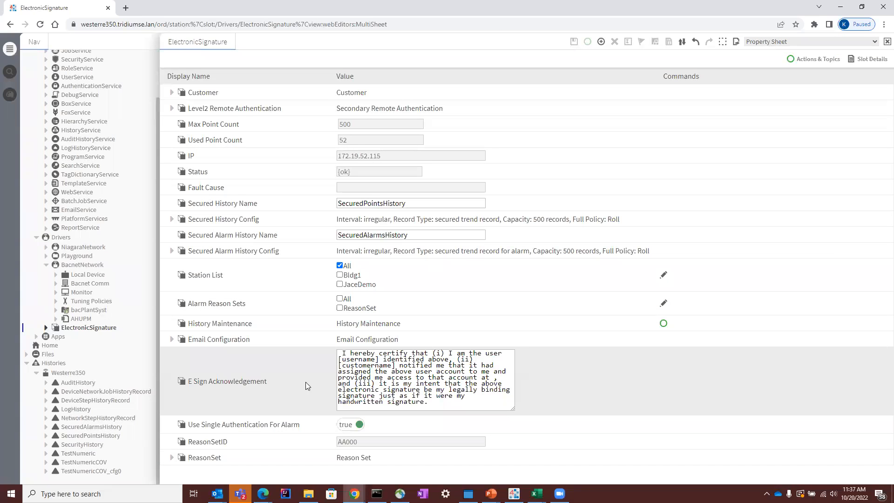
Step: Examine the E Sign Acknowledgement text and its username placeholder, switching briefly to Niagara Workbench and back to Chrome
{"action": "left_click", "coordinate": [445, 404]}
{"action": "left_click_drag", "start_coordinate": [389, 370], "coordinate": [355, 361]}
{"action": "left_click", "coordinate": [355, 360]}
{"action": "left_click", "coordinate": [514, 493]}
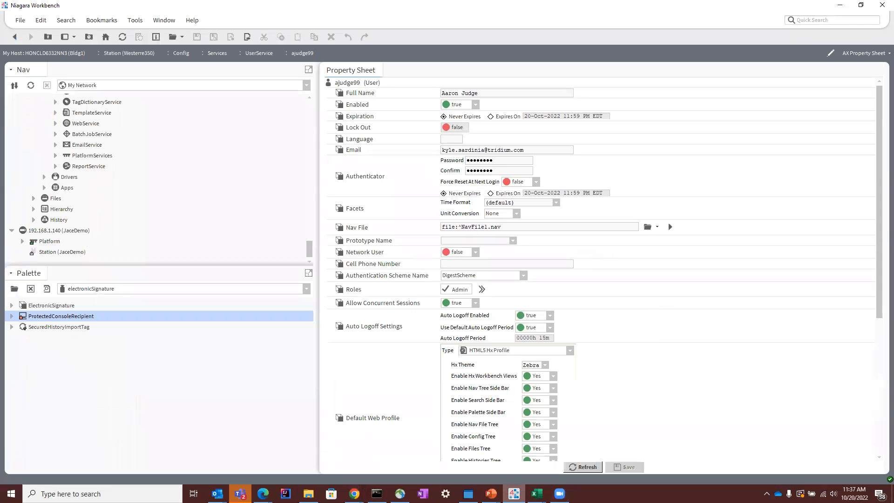
{"action": "left_click", "coordinate": [514, 493]}
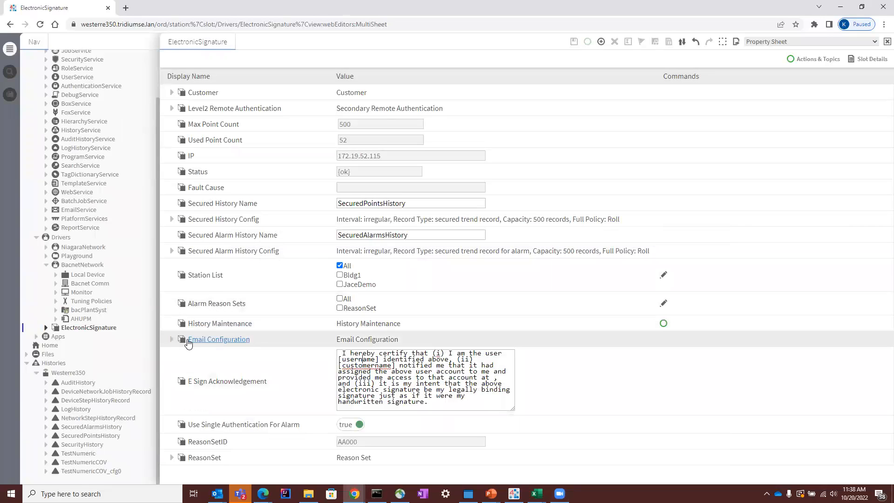
Step: Expand Email Configuration and inspect the station URL in the Body Of Email text for remote requests
{"action": "left_click", "coordinate": [172, 339]}
{"action": "scroll", "coordinate": [188, 343], "scroll_direction": "down", "scroll_amount": 2}
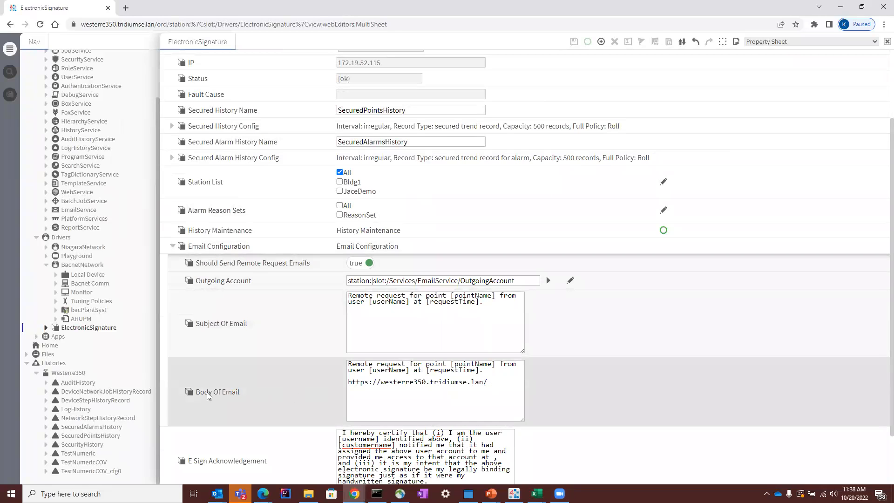
{"action": "left_click_drag", "start_coordinate": [499, 382], "coordinate": [345, 383]}
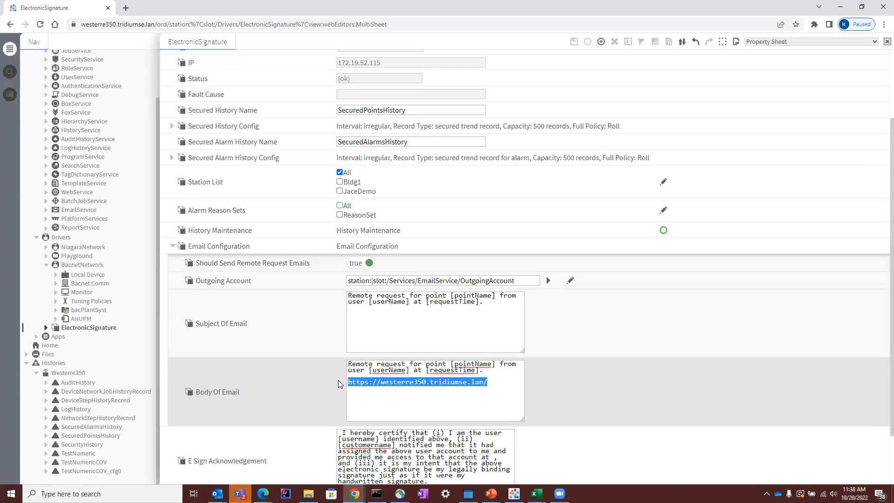
{"action": "left_click", "coordinate": [482, 399]}
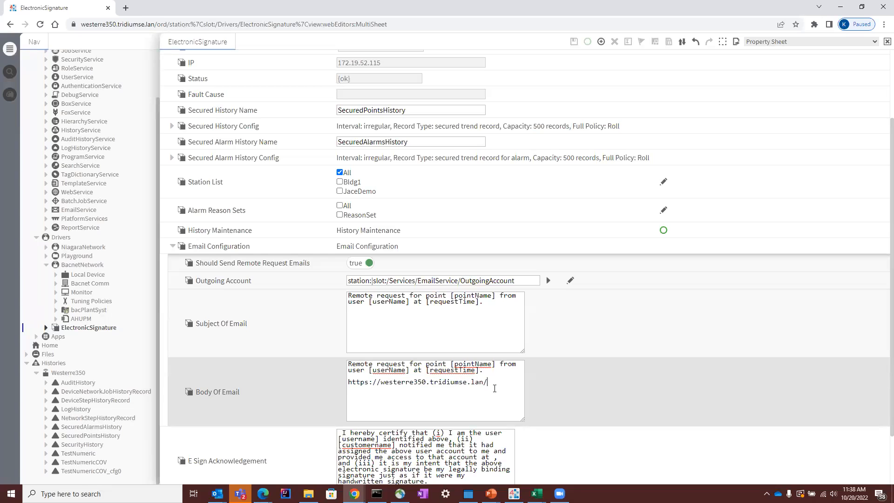
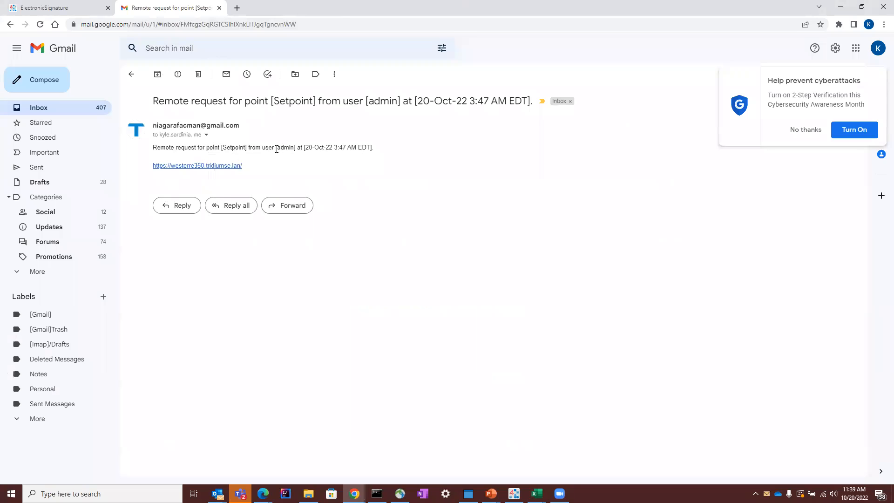
Step: Follow the station link in the remote request e-mail and log off the session that is signed in
{"action": "left_click", "coordinate": [205, 166]}
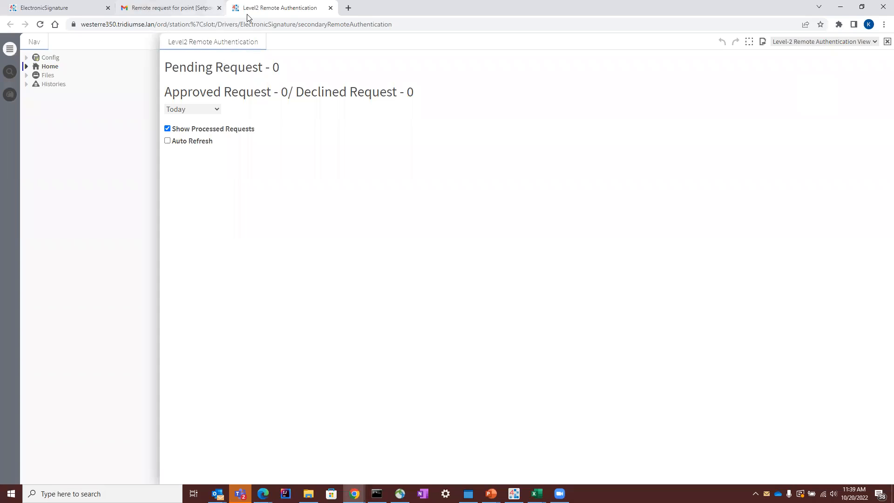
{"action": "left_click", "coordinate": [882, 45]}
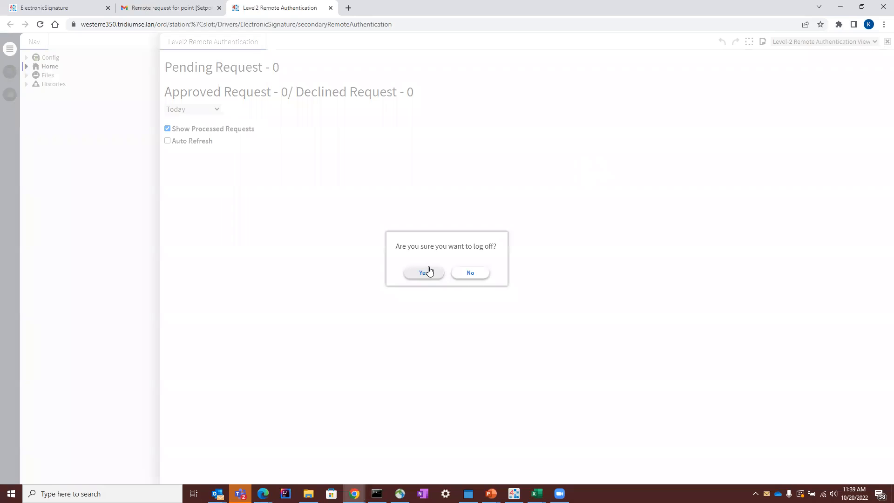
{"action": "left_click", "coordinate": [429, 271]}
{"action": "left_click", "coordinate": [509, 86]}
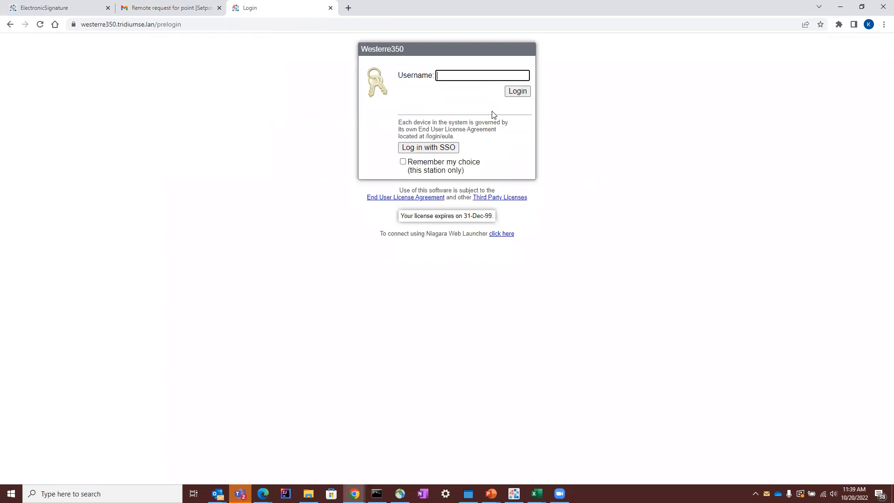
Step: Log in to the Westerre350 station with the level-2 signer's username and account password
{"action": "left_click", "coordinate": [485, 78]}
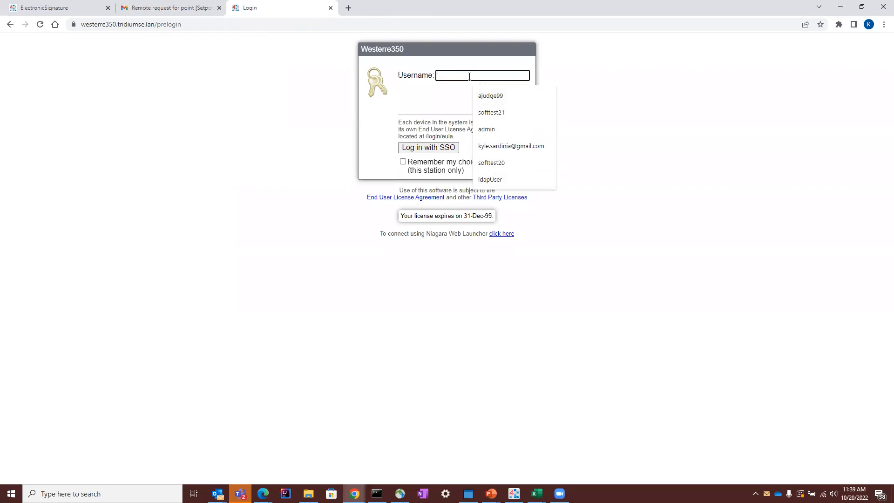
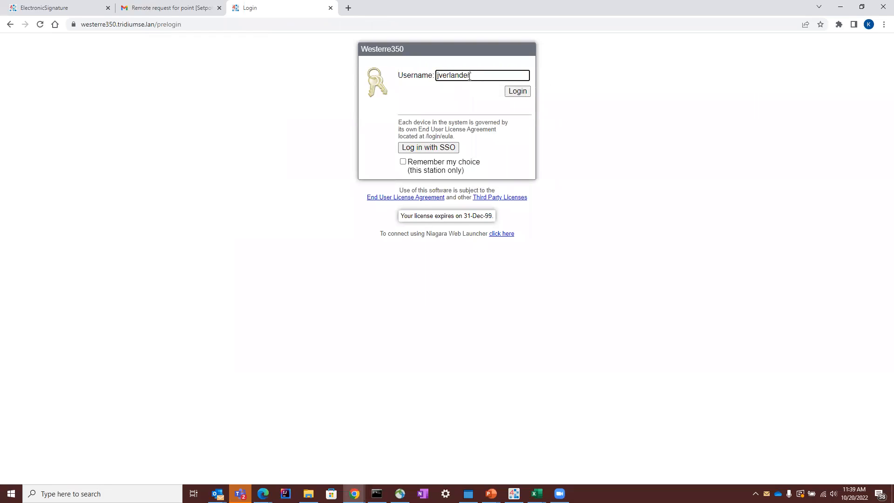
{"action": "key", "text": "Return"}
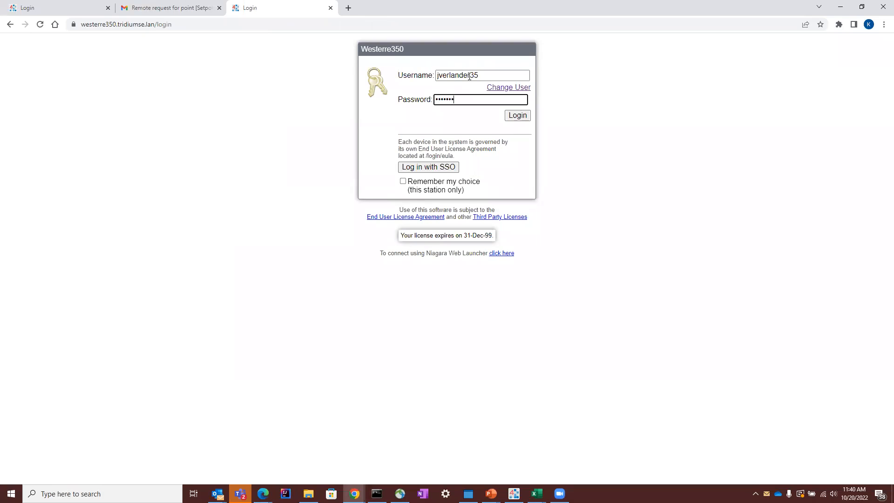
{"action": "left_click", "coordinate": [518, 115]}
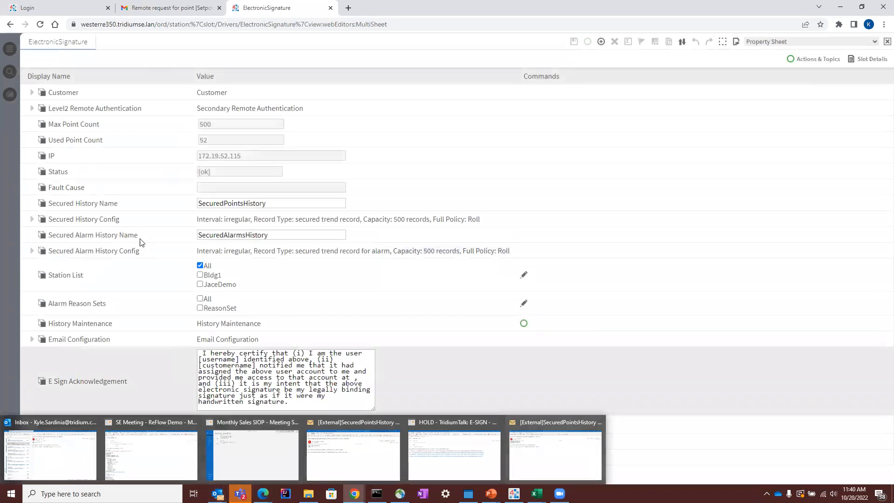
Step: Open Level2 Remote Authentication and review the pending Setpoint request's level-1 authenticator and comments
{"action": "left_click", "coordinate": [122, 109]}
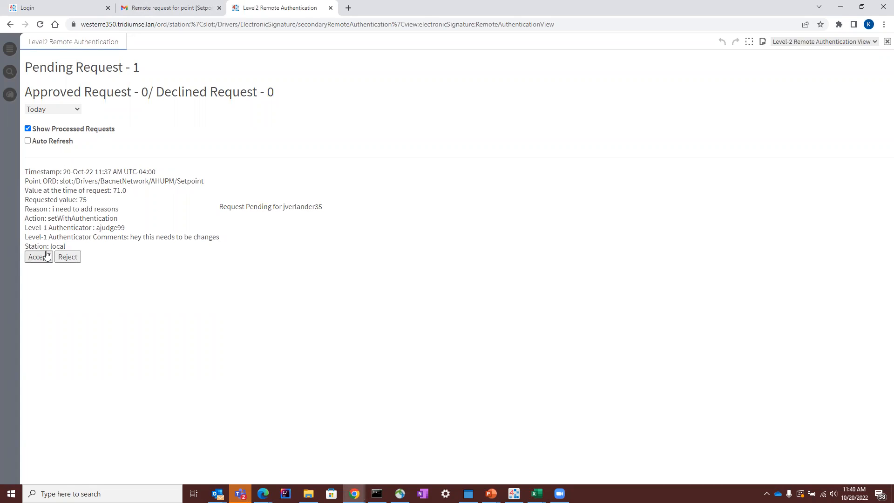
{"action": "left_click_drag", "start_coordinate": [99, 228], "coordinate": [140, 229]}
{"action": "left_click_drag", "start_coordinate": [242, 240], "coordinate": [219, 241]}
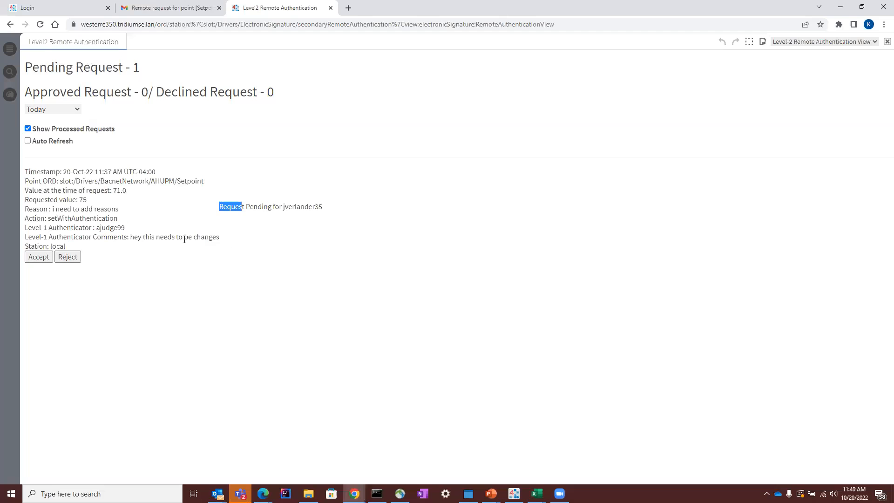
Step: Accept the pending Setpoint request, signing at level 2 with the account password and the comment "I approve", and submit it
{"action": "left_click", "coordinate": [42, 258]}
{"action": "left_click", "coordinate": [470, 239]}
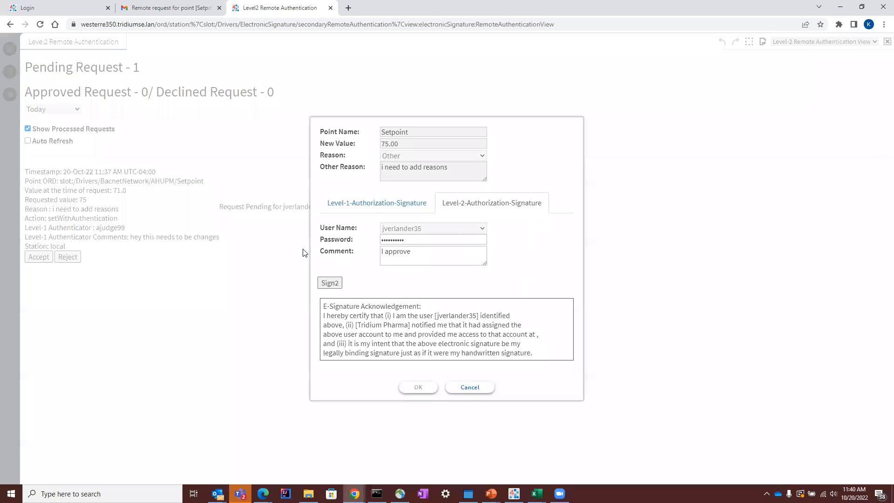
{"action": "left_click", "coordinate": [326, 281]}
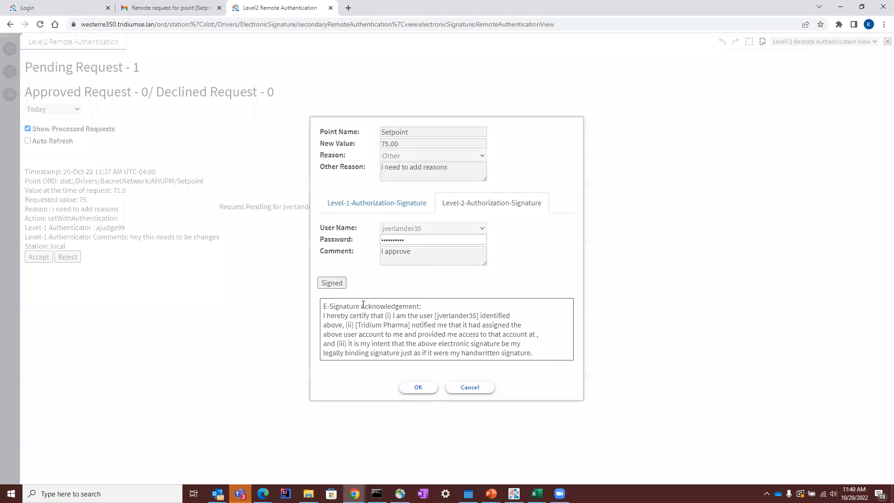
{"action": "left_click_drag", "start_coordinate": [406, 353], "coordinate": [414, 386]}
{"action": "left_click", "coordinate": [417, 388]}
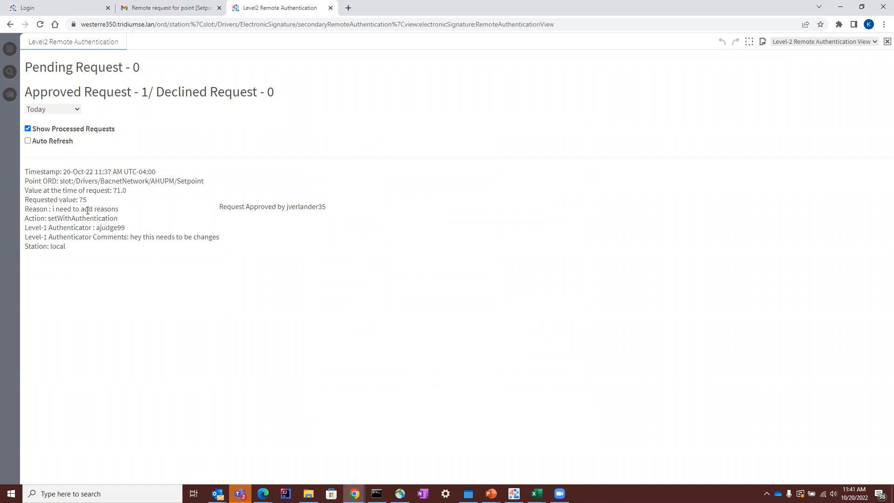
Step: Open the SecuredPointsHistory table under the Westerre350 histories
{"action": "left_click", "coordinate": [11, 50]}
{"action": "left_click", "coordinate": [52, 85]}
{"action": "left_click", "coordinate": [27, 85]}
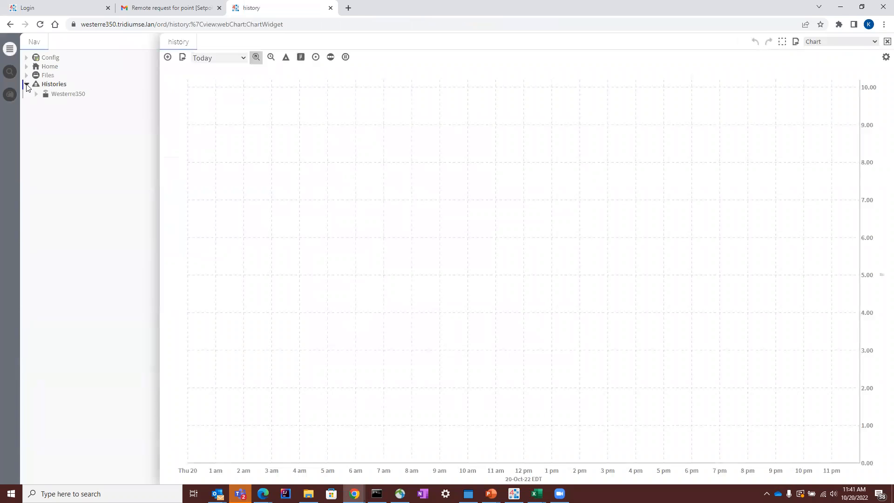
{"action": "left_click", "coordinate": [36, 94]}
{"action": "left_click", "coordinate": [111, 156]}
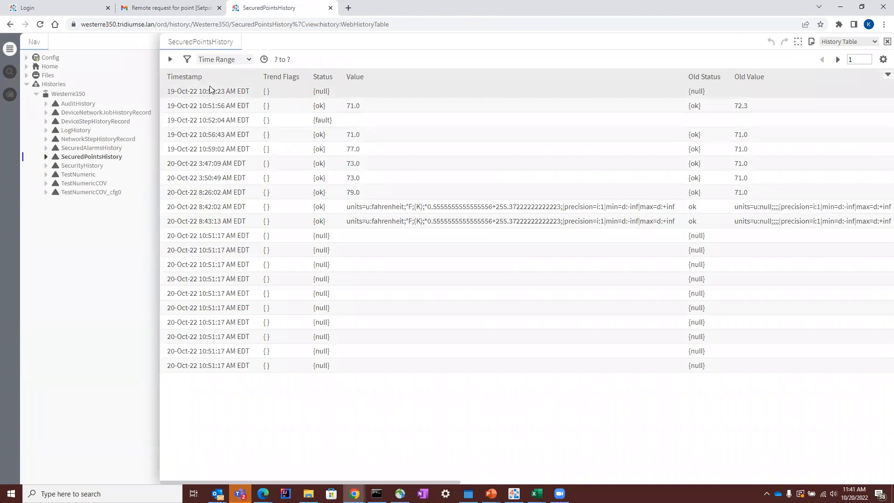
Step: Sort the secured points history by newest timestamp and review the signers, comments, operation and remote authentication action of the latest records
{"action": "left_click", "coordinate": [195, 78]}
{"action": "left_click", "coordinate": [196, 80]}
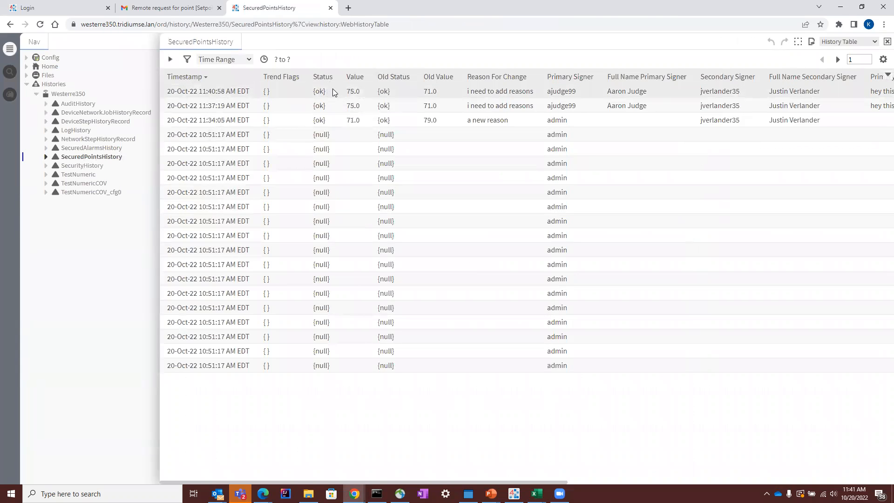
{"action": "left_click_drag", "start_coordinate": [565, 482], "coordinate": [868, 382]}
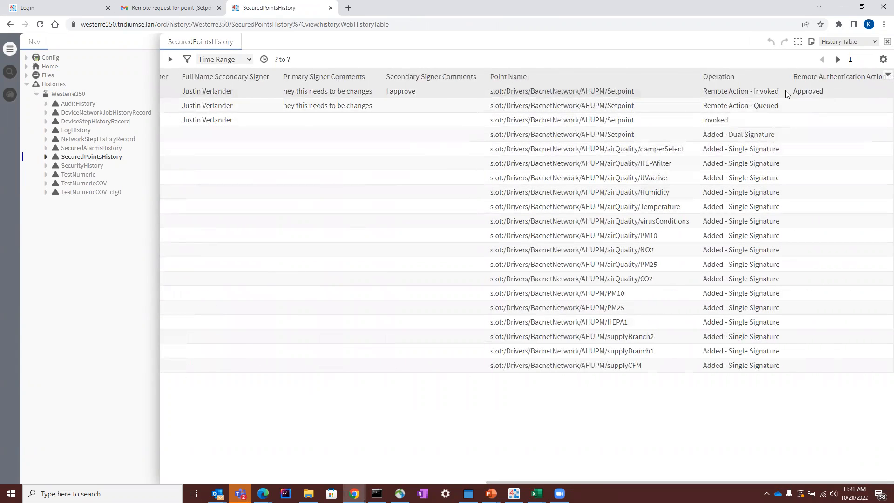
{"action": "left_click_drag", "start_coordinate": [777, 483], "coordinate": [201, 475]}
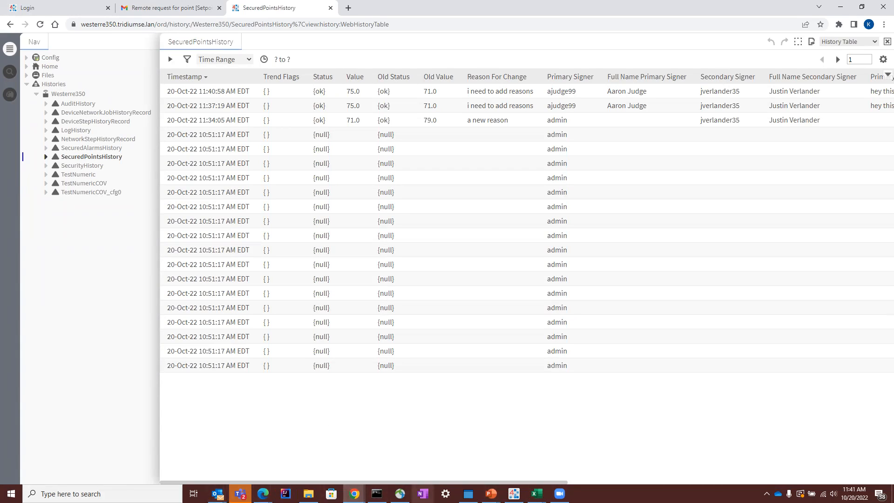
Step: Switch to Niagara Workbench and open the property sheet of the Setpoint point in AHUPM under Drivers, BacnetNetwork
{"action": "left_click", "coordinate": [514, 494]}
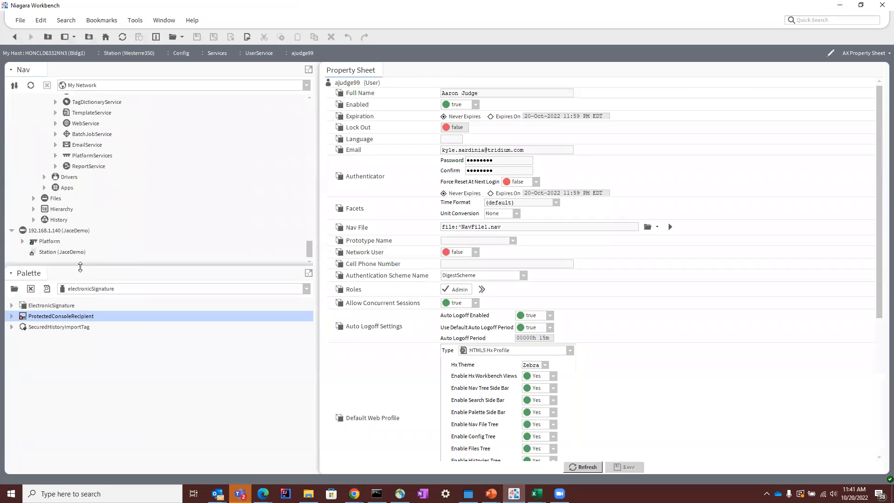
{"action": "scroll", "coordinate": [97, 180], "scroll_direction": "up", "scroll_amount": 3}
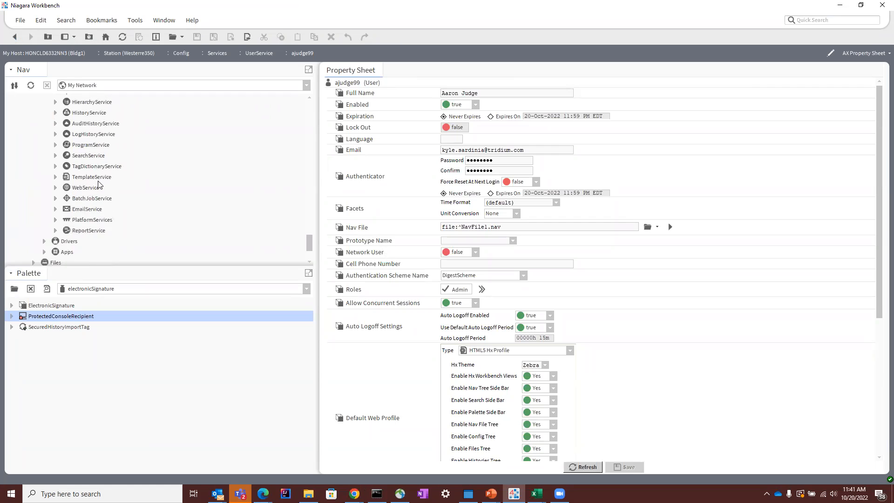
{"action": "left_click", "coordinate": [44, 209]}
{"action": "scroll", "coordinate": [47, 212], "scroll_direction": "down", "scroll_amount": 2}
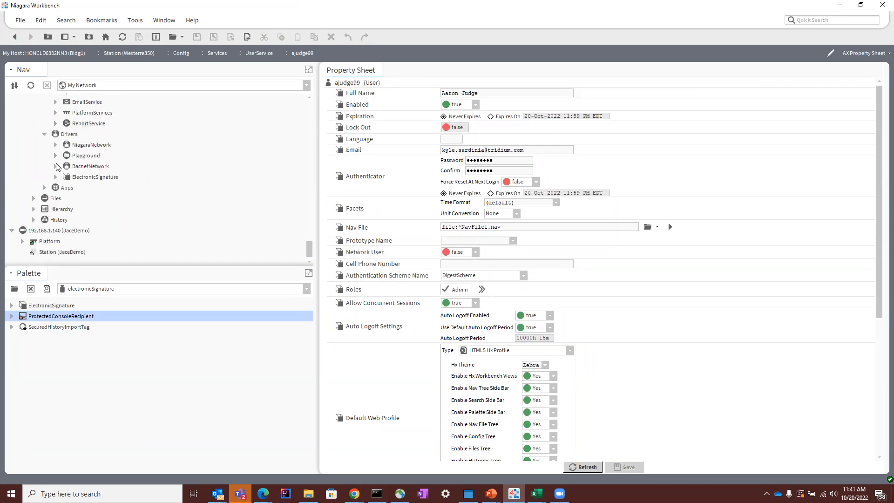
{"action": "left_click", "coordinate": [56, 156]}
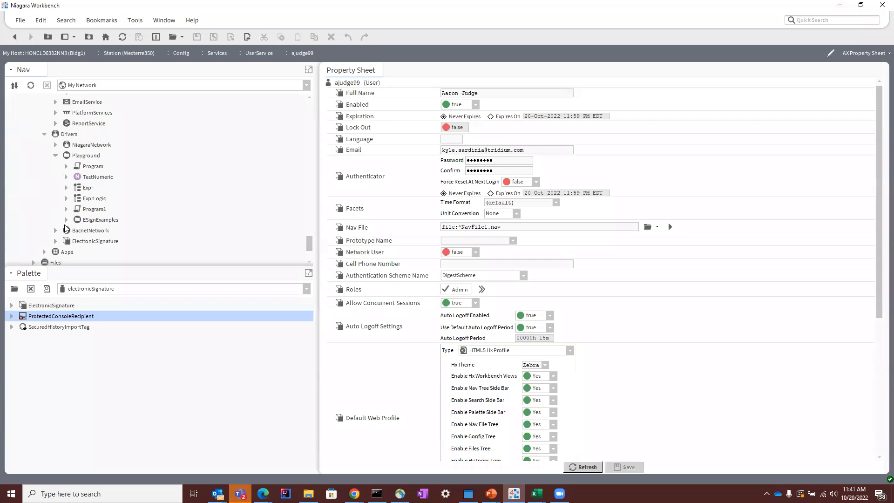
{"action": "left_click", "coordinate": [55, 231]}
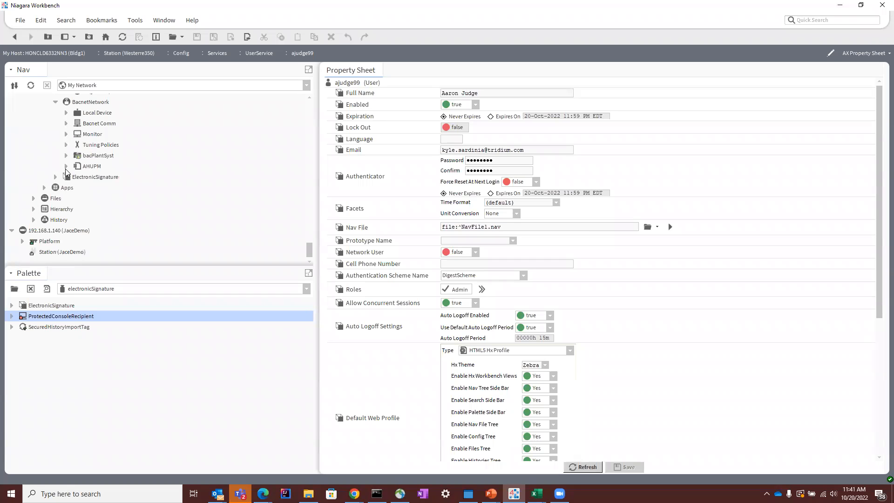
{"action": "left_click", "coordinate": [65, 166]}
{"action": "scroll", "coordinate": [96, 175], "scroll_direction": "down", "scroll_amount": 3}
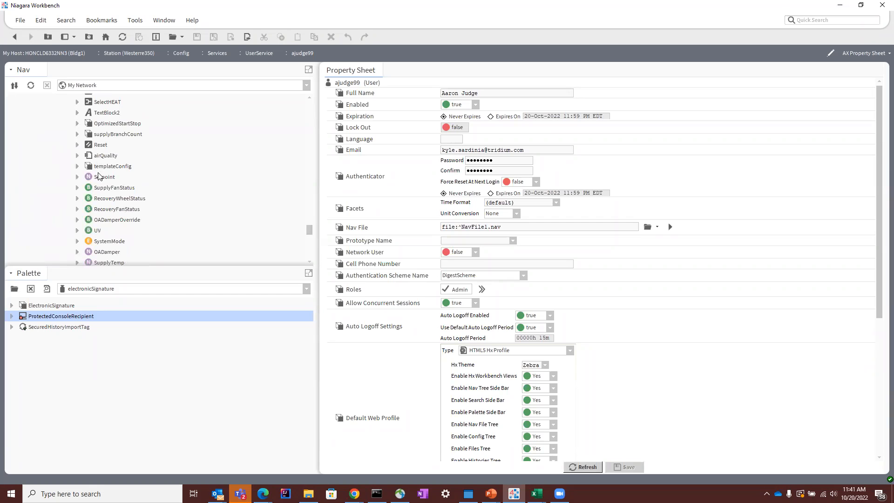
{"action": "right_click", "coordinate": [98, 175]}
{"action": "double_click", "coordinate": [89, 177]}
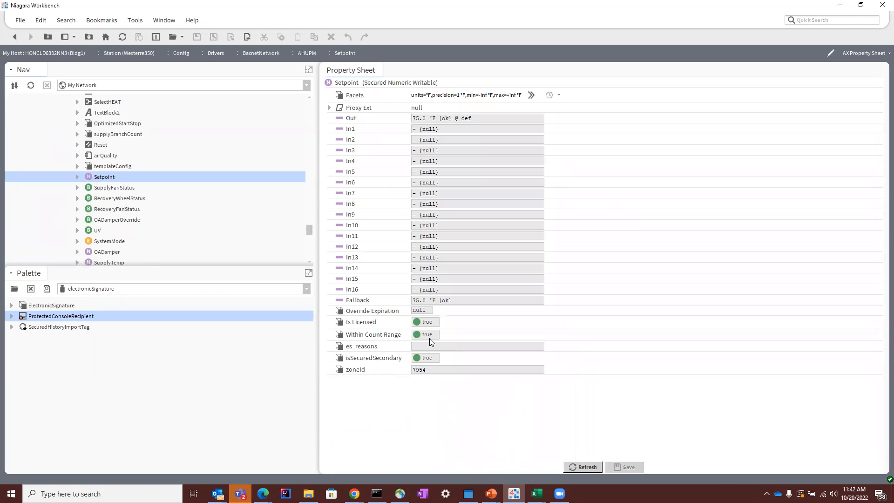
Step: Open the alarm palette and add an OutOfRangeAlarmExt from its Extensions folder to the Setpoint point
{"action": "left_click", "coordinate": [14, 289]}
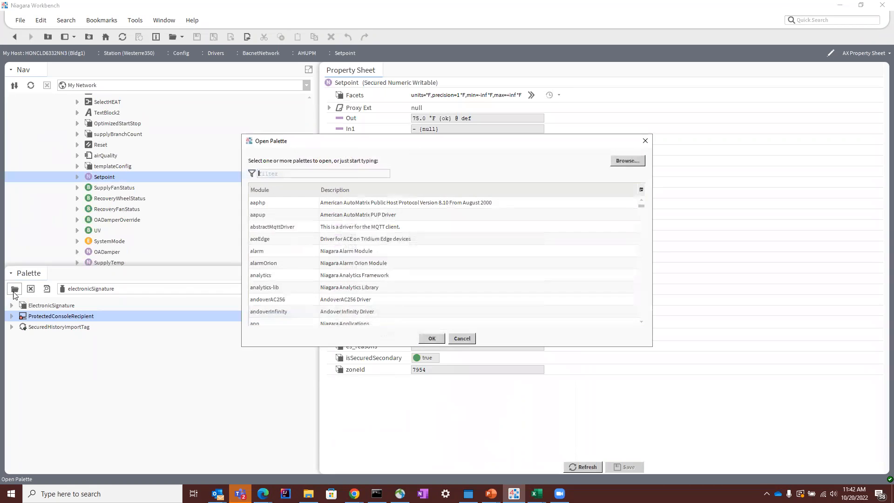
{"action": "type", "text": "al"}
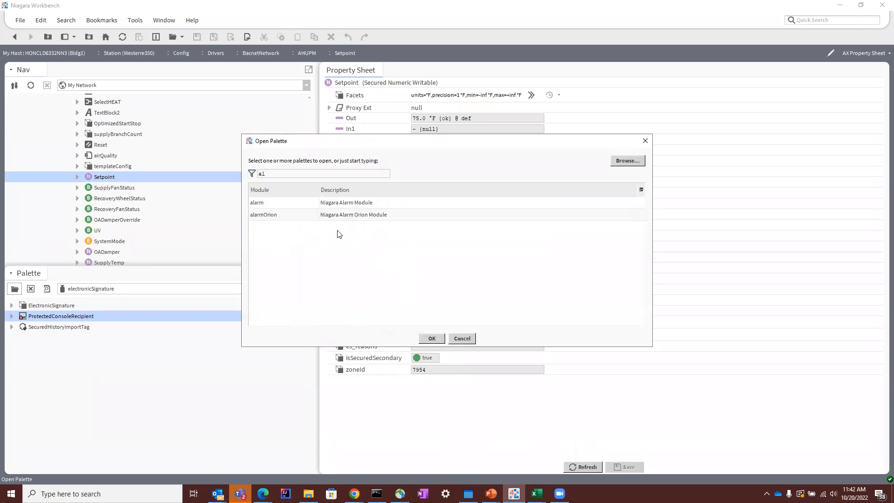
{"action": "double_click", "coordinate": [359, 205]}
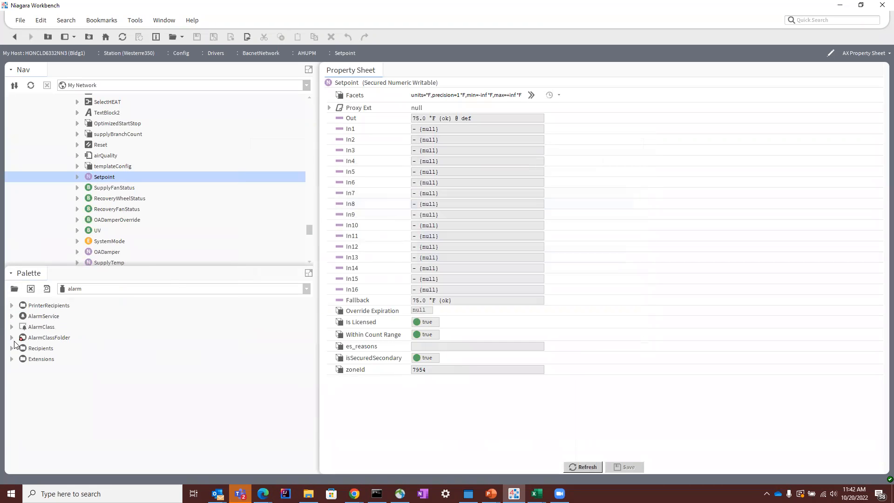
{"action": "left_click", "coordinate": [12, 359]}
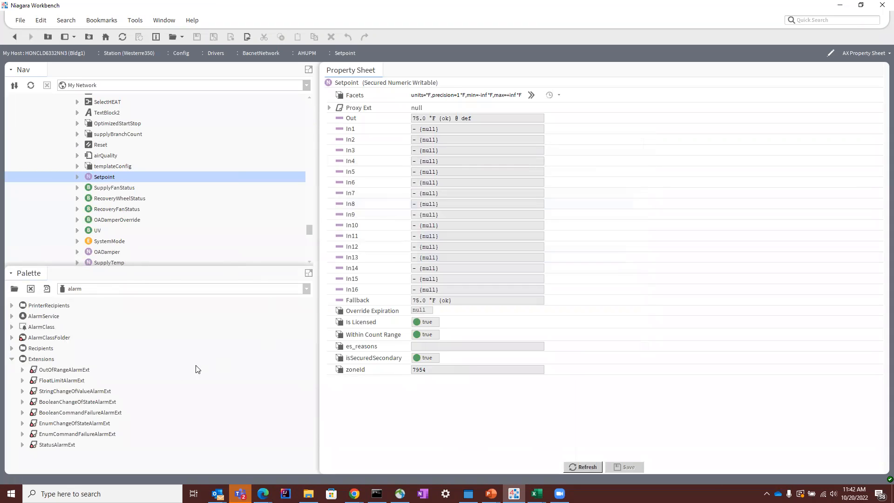
{"action": "left_click_drag", "start_coordinate": [66, 369], "coordinate": [344, 82]}
{"action": "left_click", "coordinate": [436, 255]}
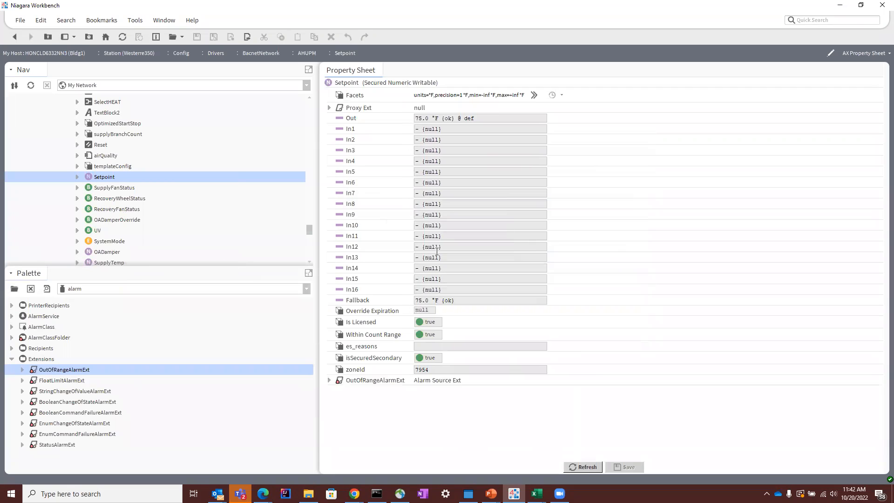
Step: In the alarm extension's Fault Algorithm, enable the high limit at 80 °F with the text "To High!" and save
{"action": "left_click", "coordinate": [330, 380]}
{"action": "scroll", "coordinate": [331, 379], "scroll_direction": "down", "scroll_amount": 2}
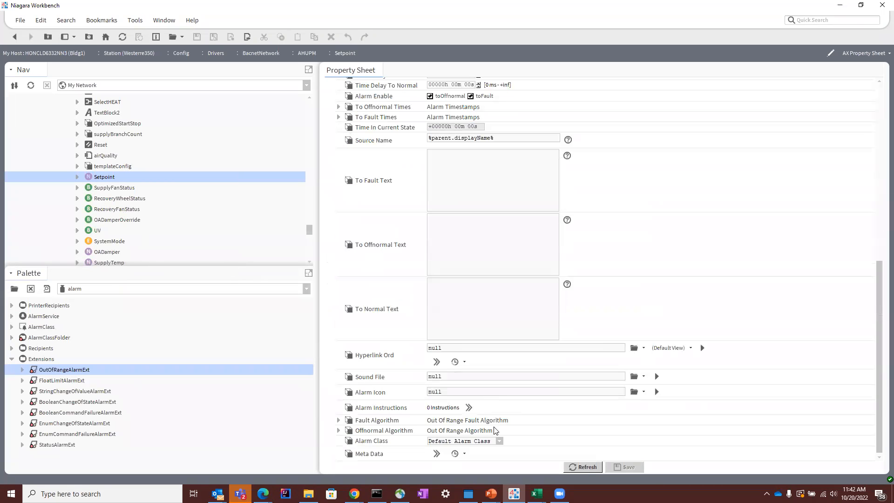
{"action": "left_click", "coordinate": [338, 431]}
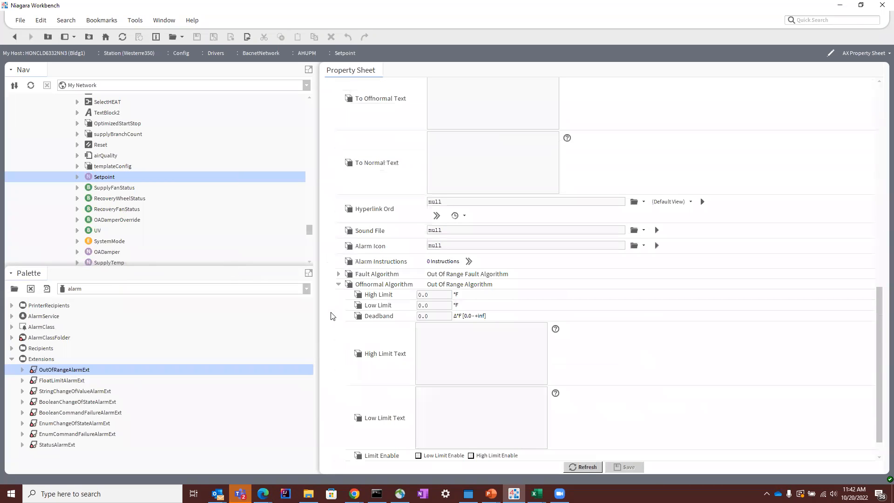
{"action": "left_click", "coordinate": [340, 284]}
{"action": "left_click", "coordinate": [339, 420]}
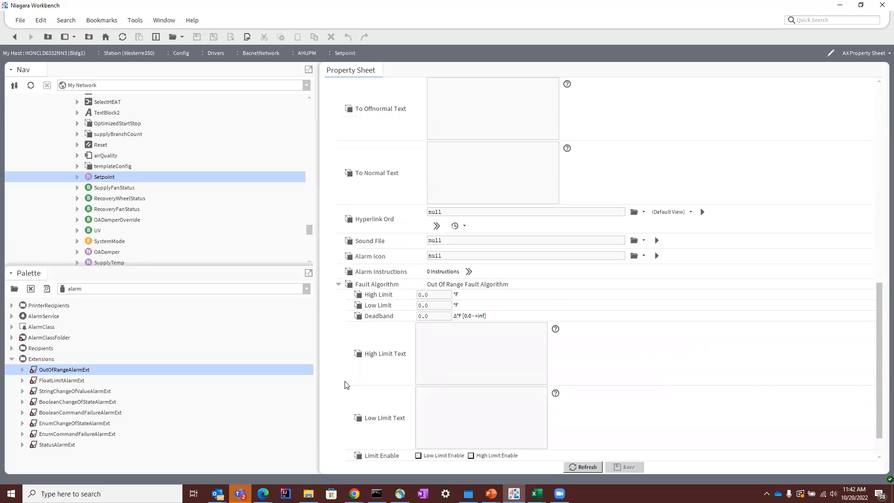
{"action": "left_click", "coordinate": [471, 419]}
{"action": "left_click", "coordinate": [422, 258]}
{"action": "type", "text": "80"}
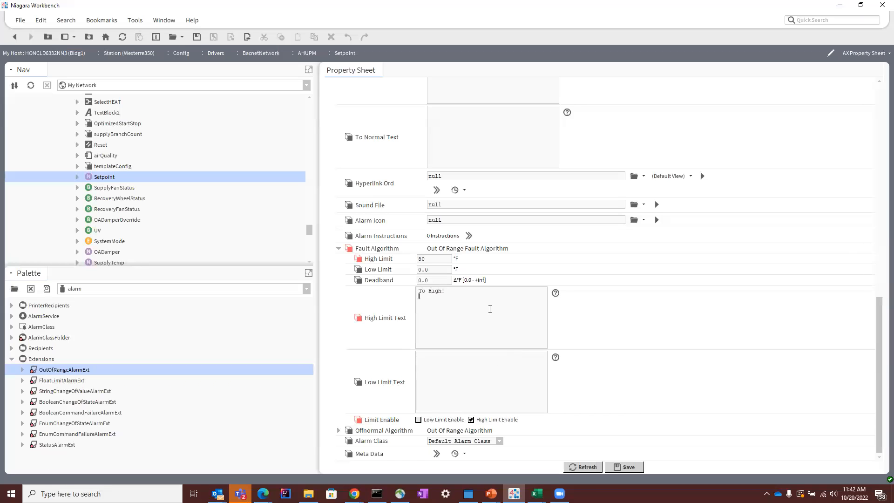
{"action": "left_click", "coordinate": [621, 466]}
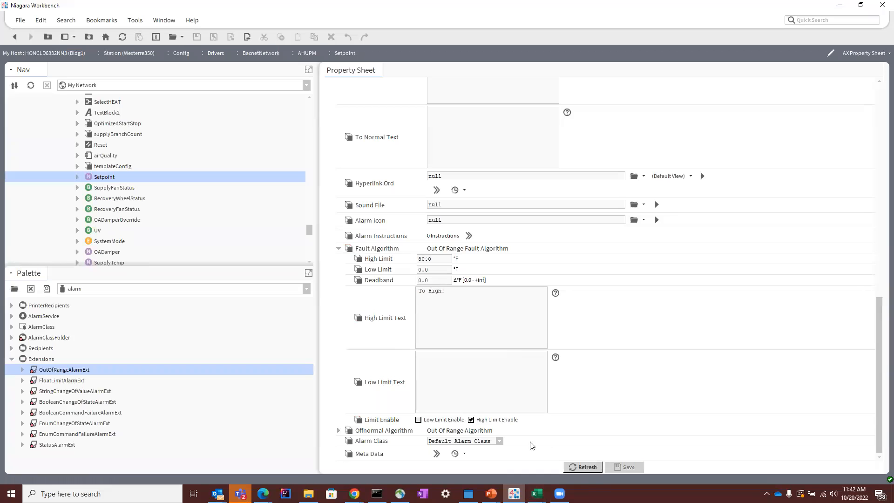
Step: Assign the alarm extension to the eSignAlarms alarm class and save the change
{"action": "left_click", "coordinate": [499, 441]}
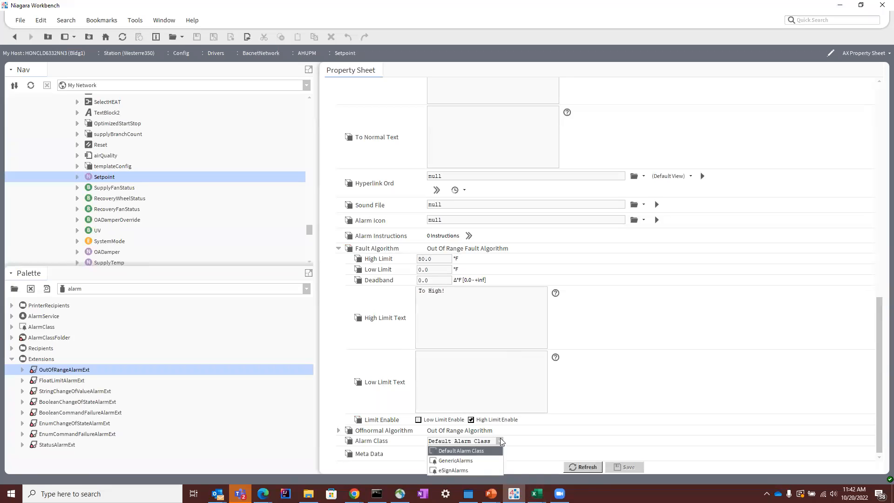
{"action": "left_click", "coordinate": [482, 470]}
{"action": "left_click", "coordinate": [623, 467]}
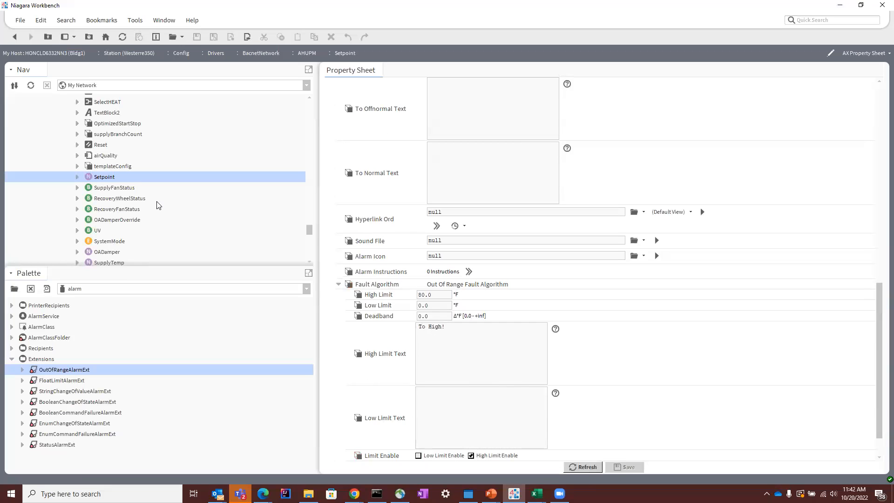
Step: Open the wire sheet of the AlarmService under the Westerre350 station's Config, Services
{"action": "scroll", "coordinate": [158, 205], "scroll_direction": "up", "scroll_amount": 10}
{"action": "scroll", "coordinate": [156, 215], "scroll_direction": "up", "scroll_amount": 3}
{"action": "scroll", "coordinate": [157, 219], "scroll_direction": "down", "scroll_amount": 10}
{"action": "scroll", "coordinate": [199, 211], "scroll_direction": "up", "scroll_amount": 15}
{"action": "scroll", "coordinate": [134, 214], "scroll_direction": "up", "scroll_amount": 3}
{"action": "double_click", "coordinate": [90, 168]}
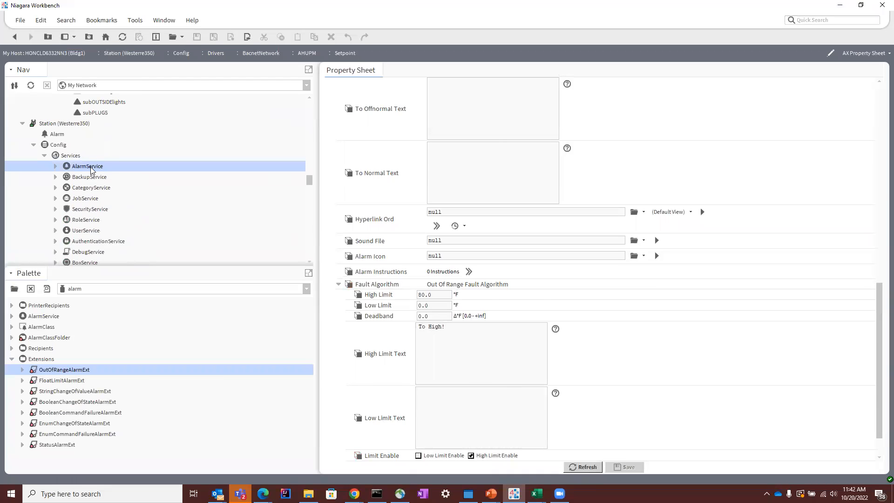
Step: Spread out the ProtectedConsoleRecipient, eSignAlarms and EmailRecipient blocks and select eSignAlarms to highlight its links
{"action": "left_click_drag", "start_coordinate": [521, 276], "coordinate": [729, 241]}
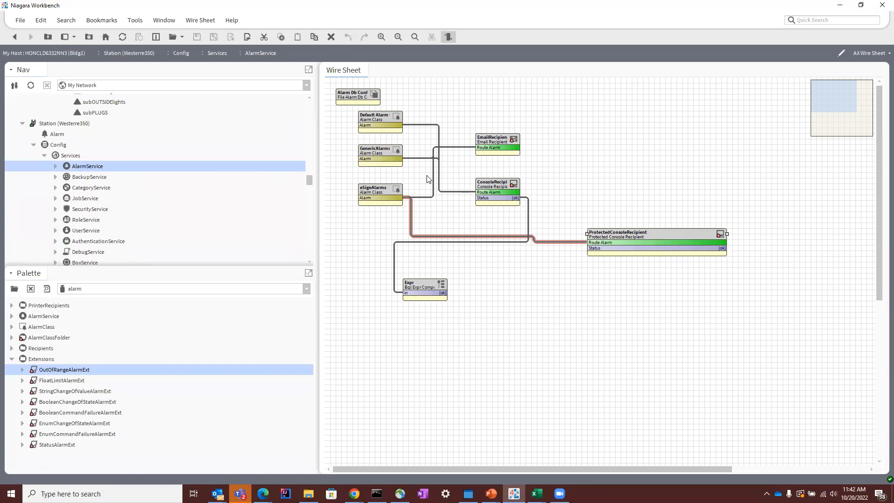
{"action": "left_click_drag", "start_coordinate": [386, 191], "coordinate": [381, 218]}
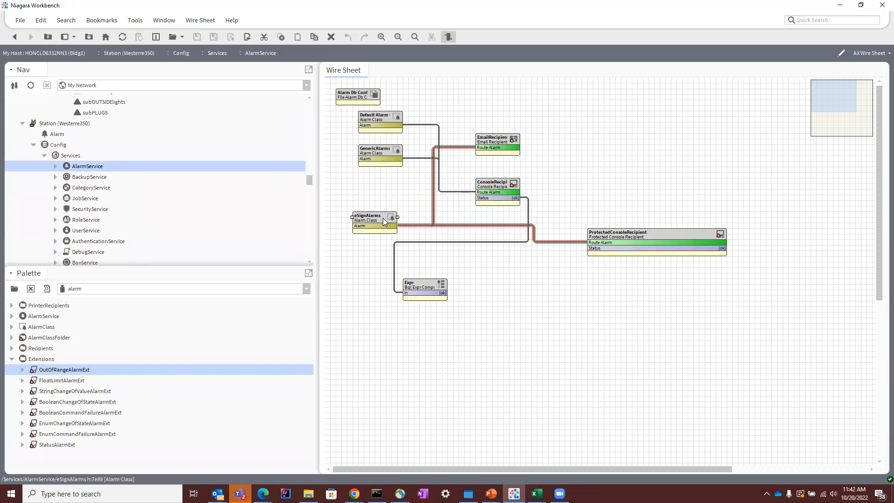
{"action": "left_click_drag", "start_coordinate": [495, 139], "coordinate": [628, 300]}
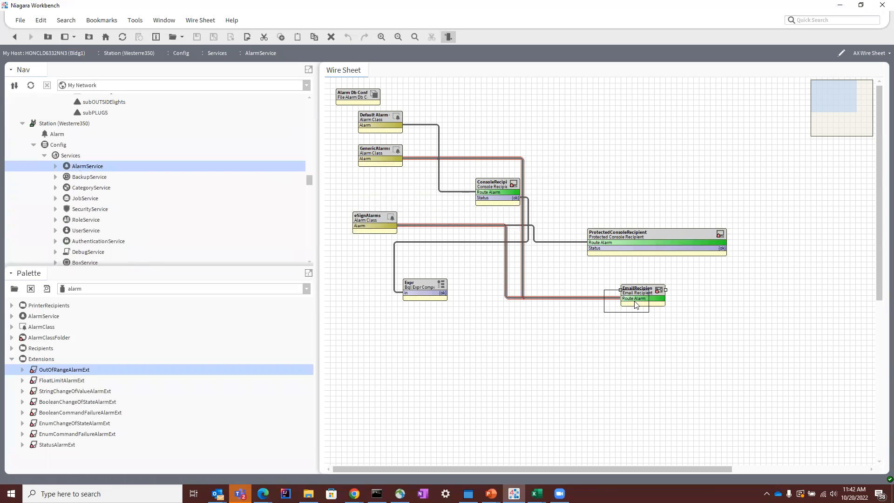
{"action": "left_click", "coordinate": [384, 223]}
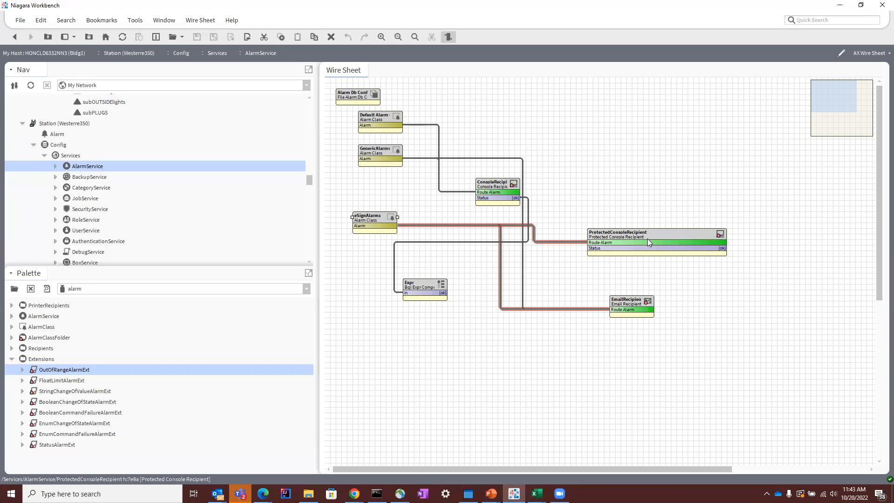
Step: Start Set With Authentication on the AHUPM Setpoint point with the new value 85 and the other reason "reason"
{"action": "scroll", "coordinate": [91, 204], "scroll_direction": "down", "scroll_amount": 2}
{"action": "scroll", "coordinate": [90, 204], "scroll_direction": "down", "scroll_amount": 10}
{"action": "scroll", "coordinate": [94, 205], "scroll_direction": "down", "scroll_amount": 1}
{"action": "left_click", "coordinate": [107, 179]}
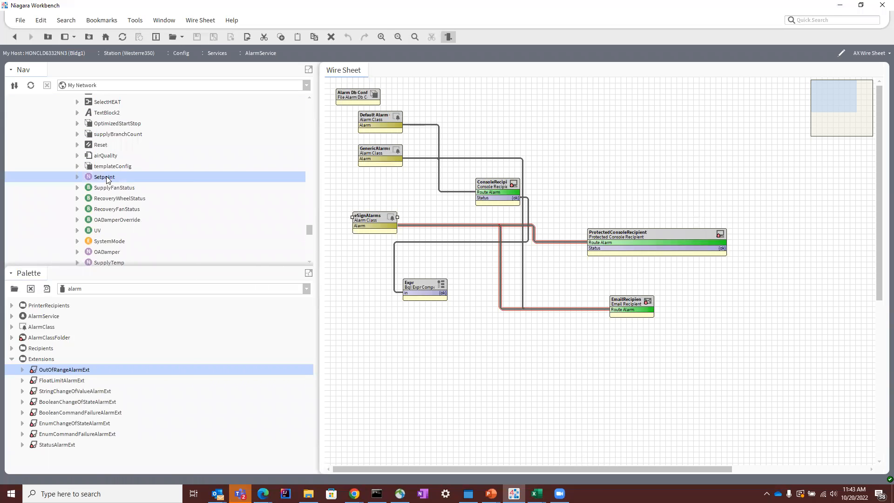
{"action": "right_click", "coordinate": [107, 180]}
{"action": "mouse_move", "coordinate": [148, 166]}
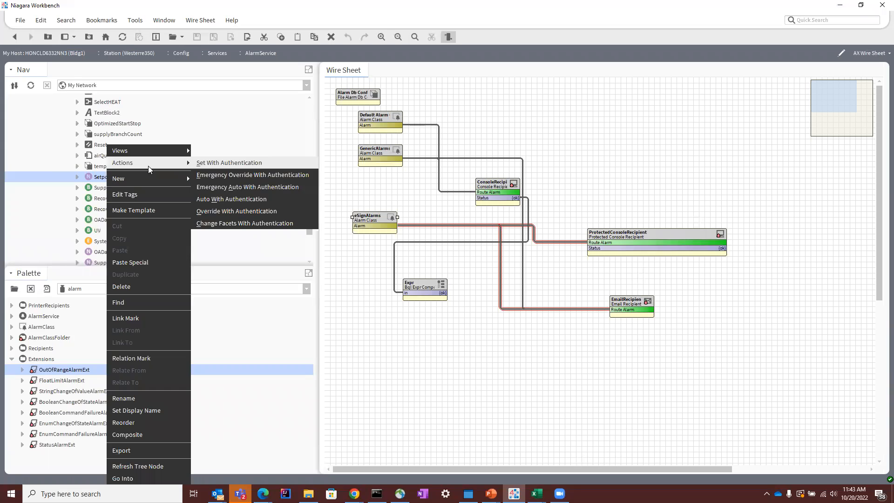
{"action": "left_click", "coordinate": [239, 164]}
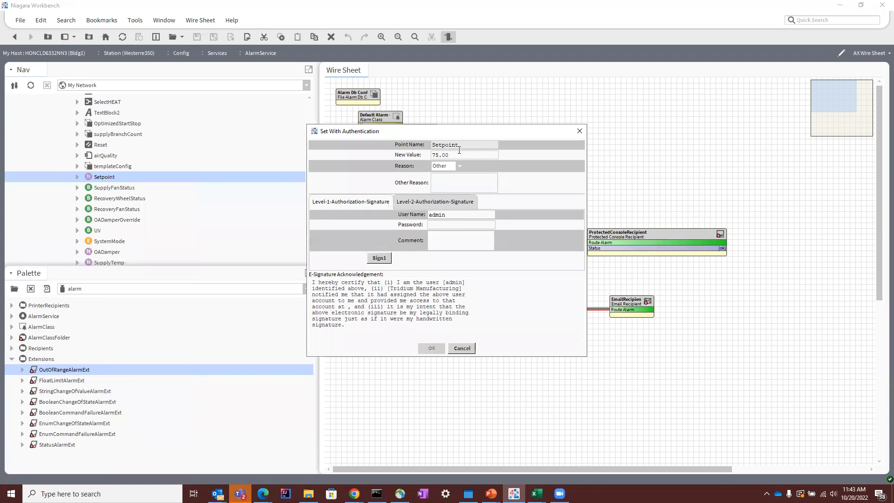
{"action": "type", "text": "85"}
{"action": "type", "text": "reas"}
Step: Sign the setpoint change at level 1 and, with the second approver's user name and password, at level 2, and submit it
{"action": "left_click", "coordinate": [388, 260]}
{"action": "left_click", "coordinate": [410, 228]}
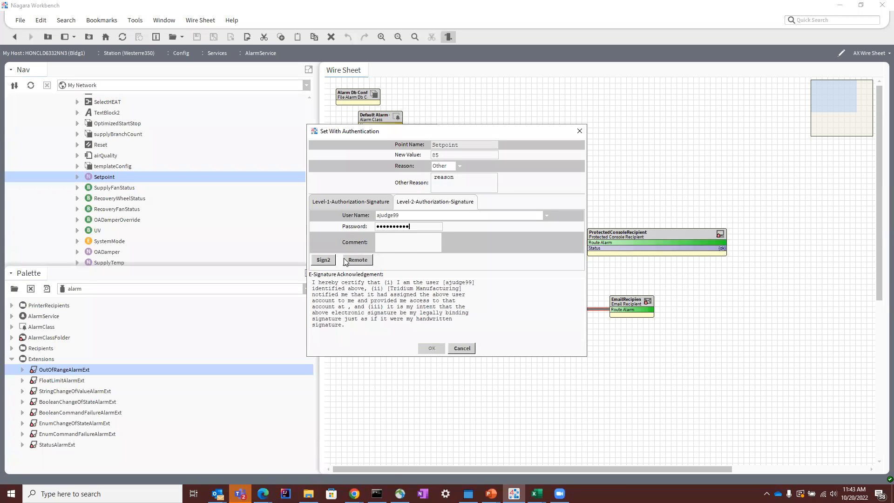
{"action": "left_click", "coordinate": [325, 260]}
{"action": "left_click", "coordinate": [432, 348]}
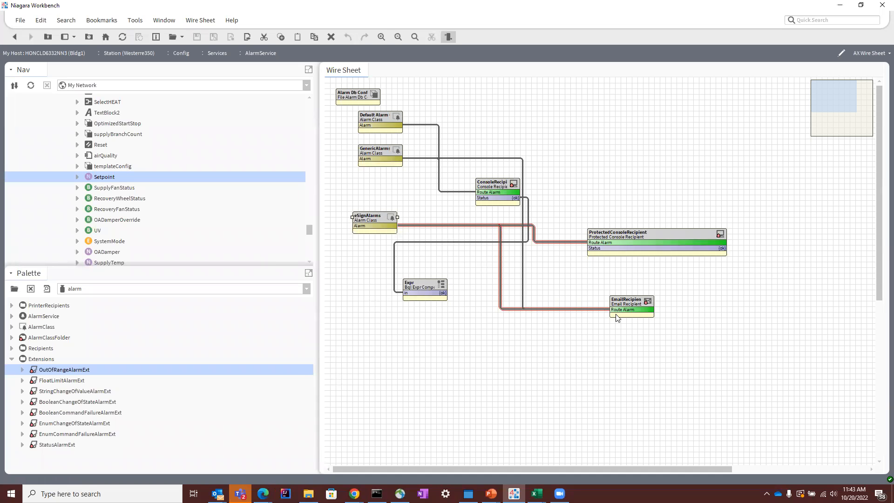
Step: Open the ProtectedConsoleRecipient's alarm console, open the Setpoint alarm source and check its notes window
{"action": "double_click", "coordinate": [667, 249]}
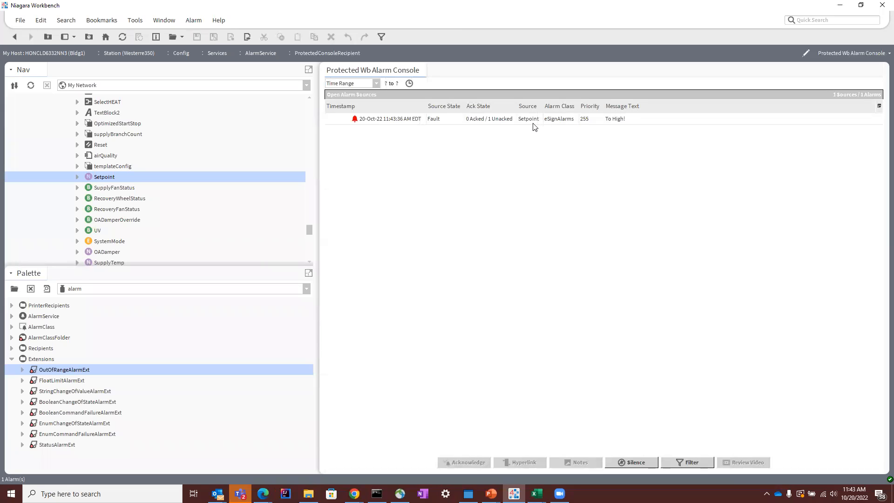
{"action": "double_click", "coordinate": [550, 120]}
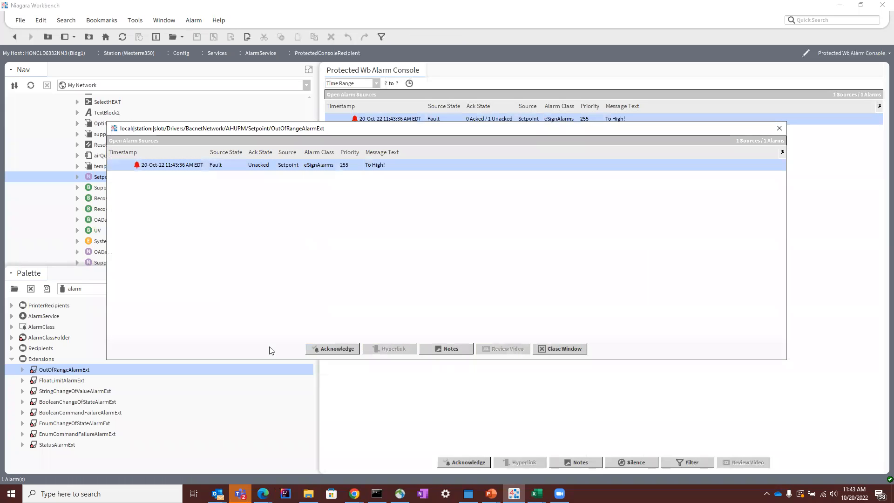
{"action": "left_click", "coordinate": [448, 350]}
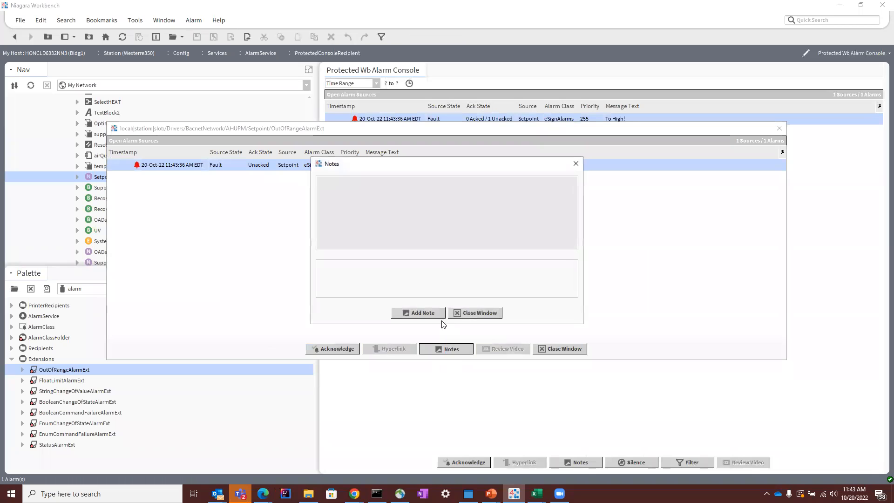
{"action": "left_click", "coordinate": [438, 316]}
Step: Start acknowledging the Setpoint alarm, widen the authentication dialog and give the reason Other with the text "set my reasons"
{"action": "left_click", "coordinate": [342, 347]}
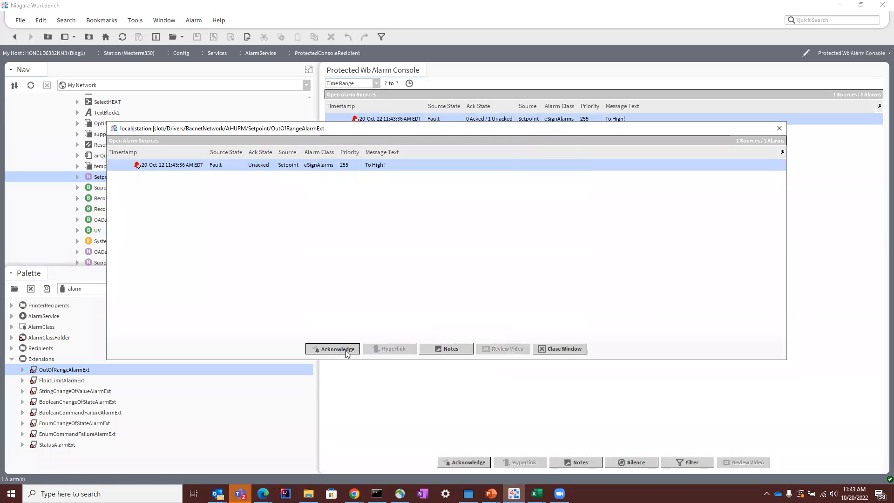
{"action": "left_click_drag", "start_coordinate": [440, 147], "coordinate": [378, 174]}
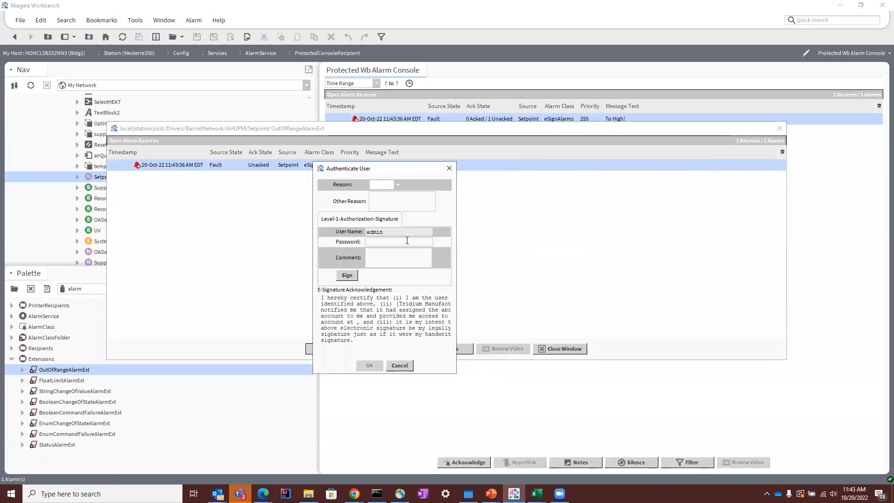
{"action": "left_click_drag", "start_coordinate": [456, 227], "coordinate": [797, 227]}
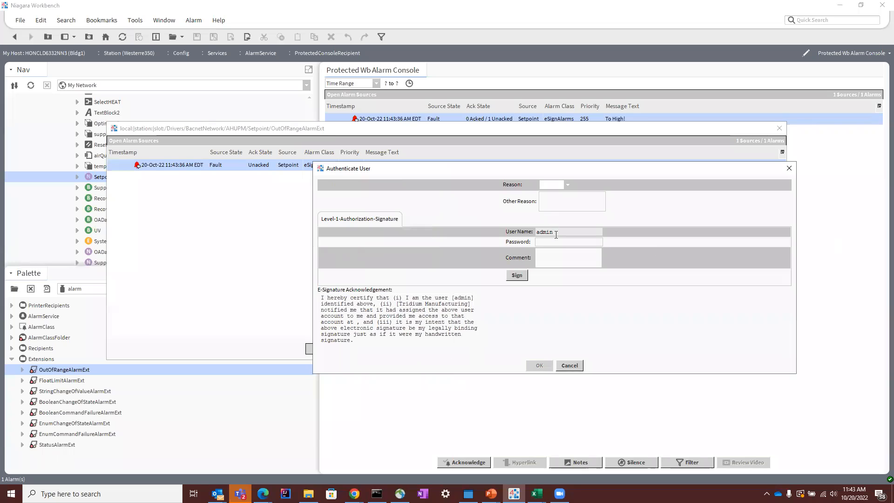
{"action": "left_click", "coordinate": [552, 185]}
{"action": "left_click", "coordinate": [552, 205]}
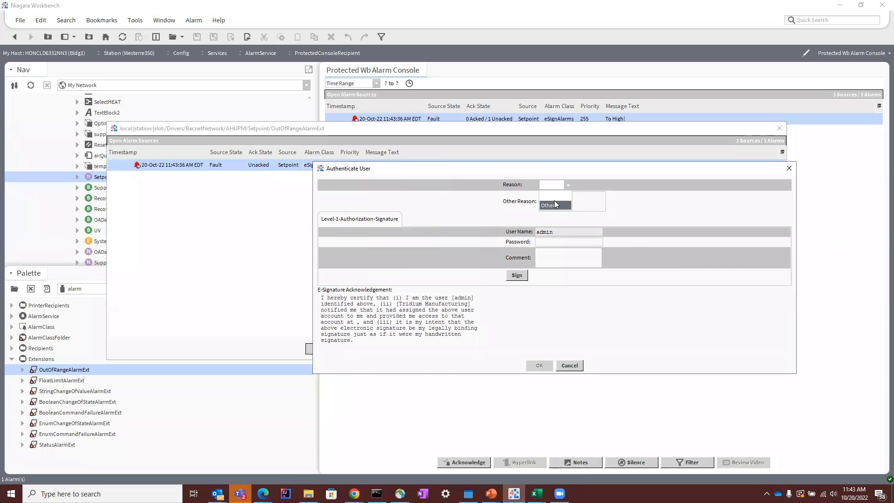
{"action": "left_click", "coordinate": [556, 202]}
{"action": "type", "text": "set my reasons"}
Step: Enter the account password and a comment ending in "were expecting this", and try to sign the acknowledgement
{"action": "left_click", "coordinate": [563, 244]}
{"action": "type", "text": "••••••••••"}
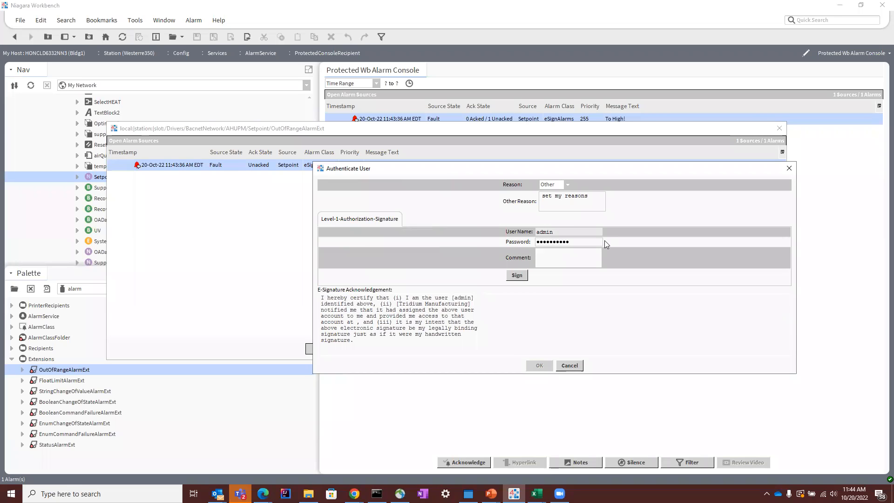
{"action": "type", "text": "t"}
{"action": "type", "text": "were expectin"}
{"action": "type", "text": "g thi"}
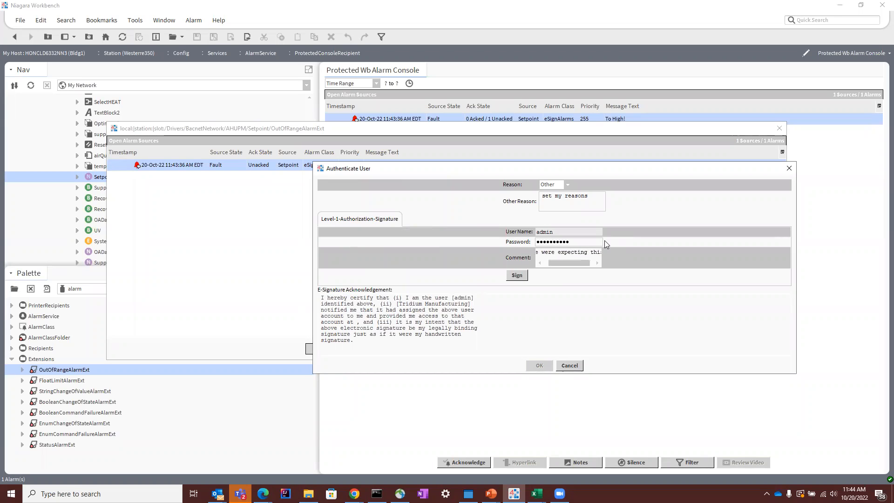
{"action": "left_click", "coordinate": [518, 275]}
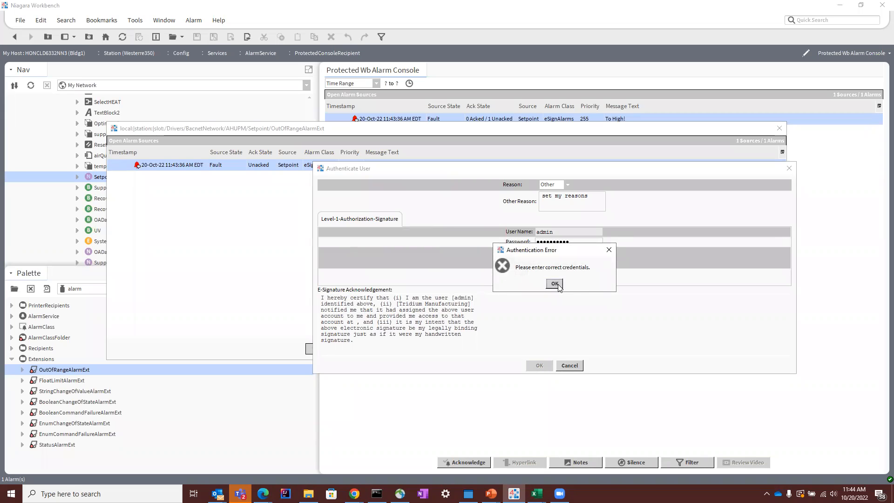
{"action": "left_click", "coordinate": [554, 283]}
Step: Re-enter the account password, sign the acknowledgement and submit it
{"action": "type", "text": "*****"}
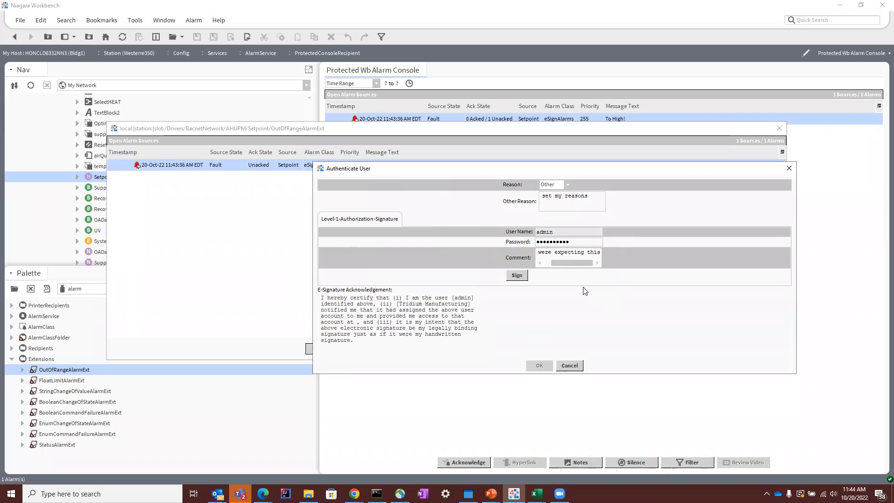
{"action": "left_click", "coordinate": [516, 275]}
{"action": "left_click", "coordinate": [539, 365]}
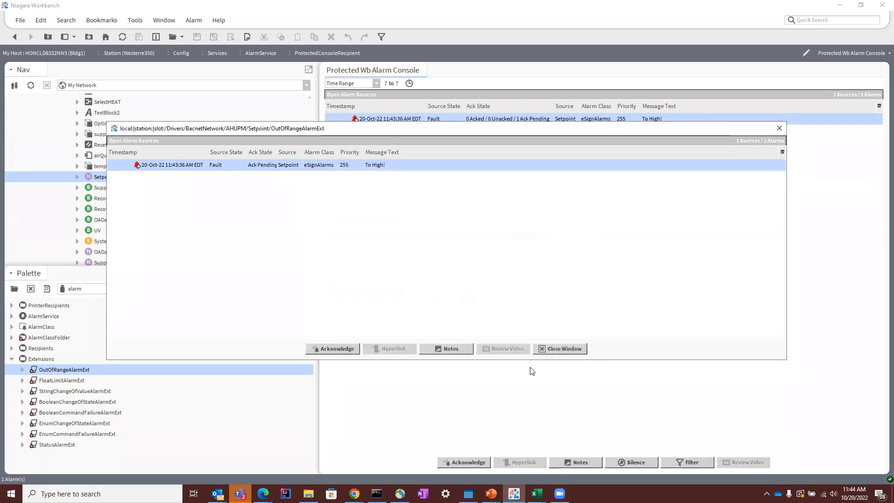
Step: Review the acknowledged Setpoint alarm's full record and close both alarm windows
{"action": "left_click_drag", "start_coordinate": [498, 127], "coordinate": [496, 129]}
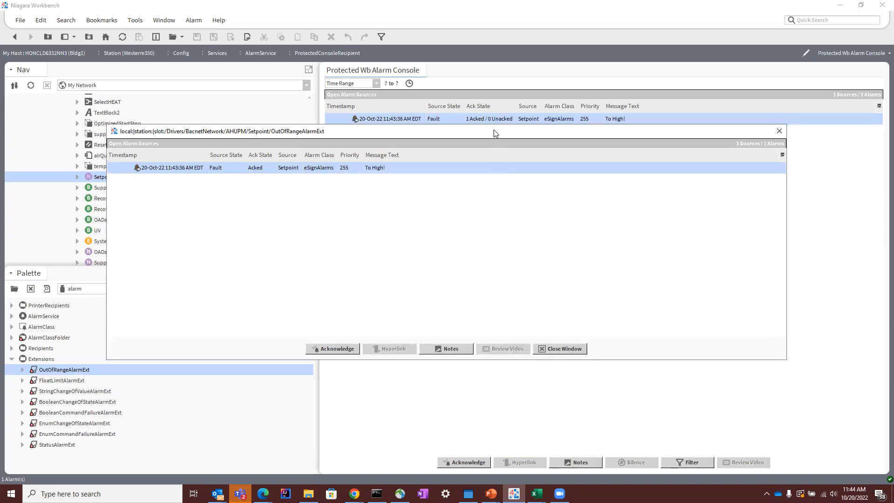
{"action": "double_click", "coordinate": [218, 203]}
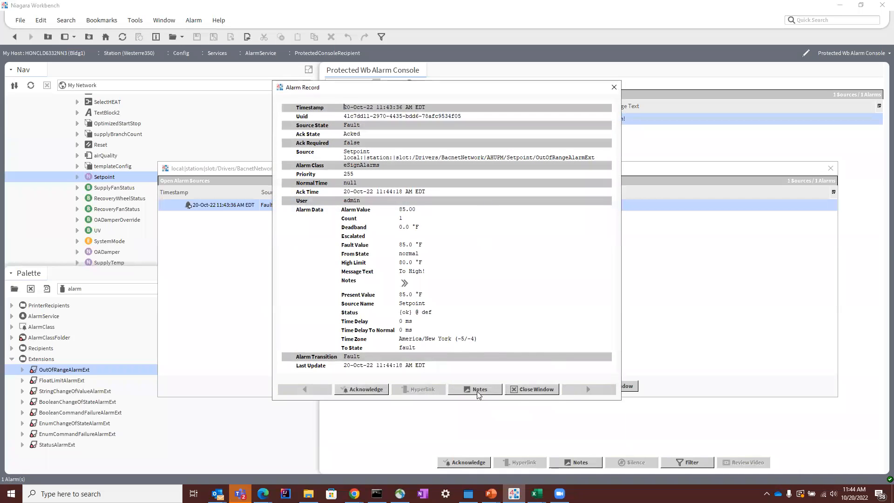
{"action": "left_click", "coordinate": [546, 389]}
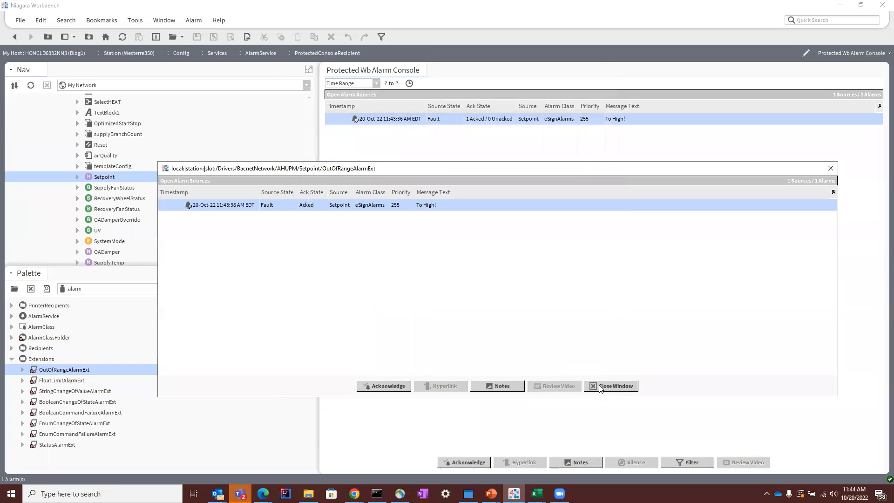
{"action": "left_click", "coordinate": [601, 388]}
Step: Switch to Outlook and examine the source, state, alarm class and text in the "Niagara Alarm From Setpoint" e-mail
{"action": "scroll", "coordinate": [200, 228], "scroll_direction": "up", "scroll_amount": 3}
{"action": "scroll", "coordinate": [135, 188], "scroll_direction": "up", "scroll_amount": 2}
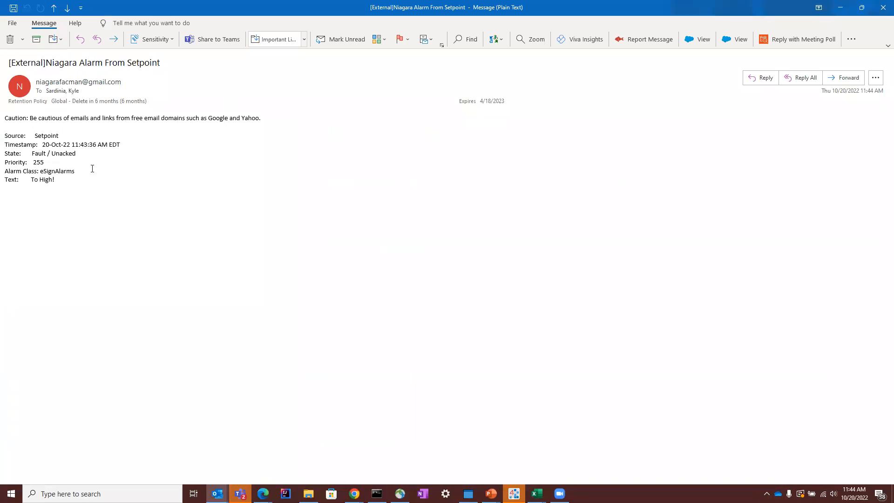
{"action": "left_click_drag", "start_coordinate": [57, 181], "coordinate": [40, 108]}
{"action": "left_click", "coordinate": [112, 202]}
{"action": "left_click_drag", "start_coordinate": [89, 189], "coordinate": [70, 162]}
{"action": "left_click", "coordinate": [72, 161]}
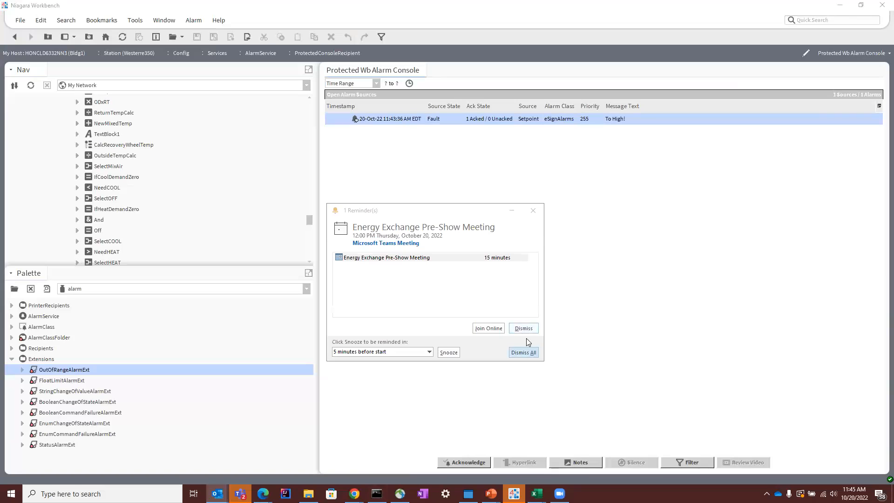
Step: Back in Niagara Workbench, dismiss all meeting reminders and enlarge the Nav tree by shrinking the palette below it
{"action": "left_click", "coordinate": [523, 352]}
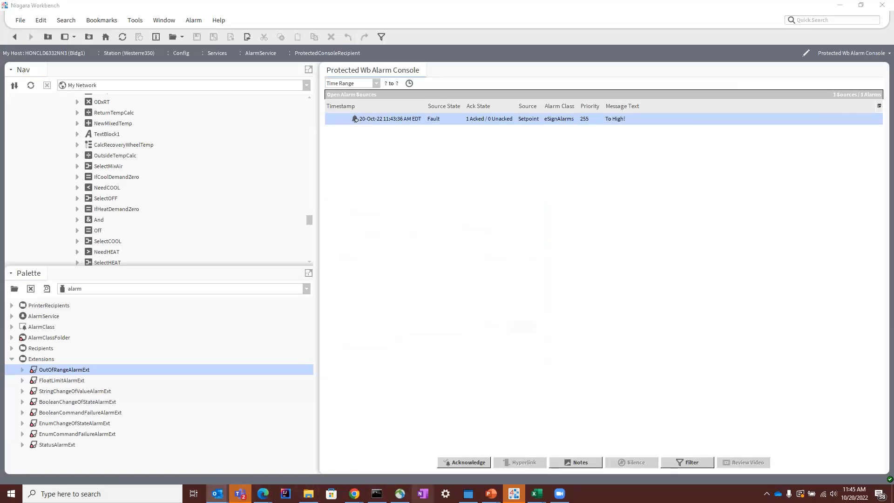
{"action": "left_click_drag", "start_coordinate": [134, 272], "coordinate": [134, 243]}
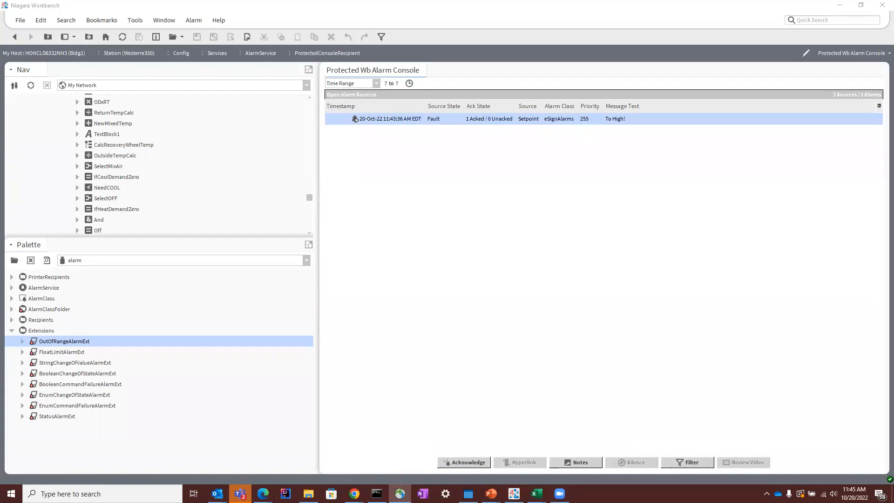
{"action": "left_click_drag", "start_coordinate": [160, 247], "coordinate": [158, 385]}
{"action": "scroll", "coordinate": [123, 272], "scroll_direction": "up", "scroll_amount": 5}
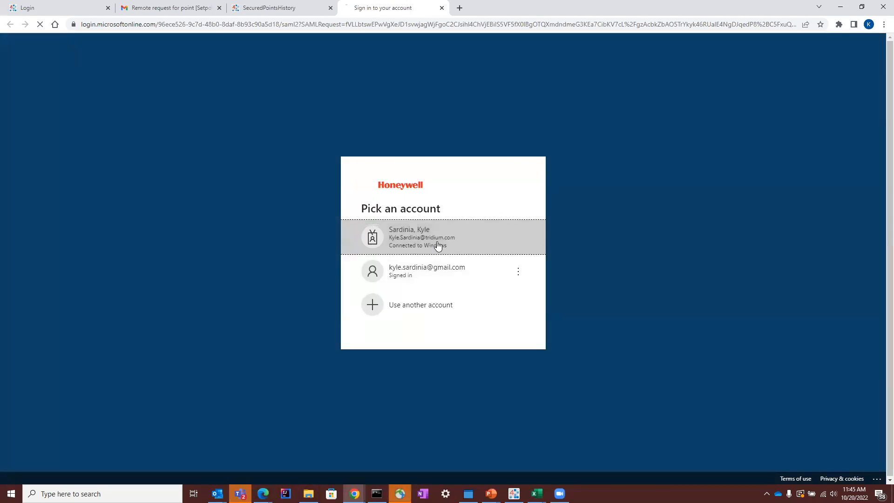
Step: Complete the AnyConnect sign-in in Chrome, restore the browser to a smaller window and close the authentication tab
{"action": "left_click", "coordinate": [438, 243]}
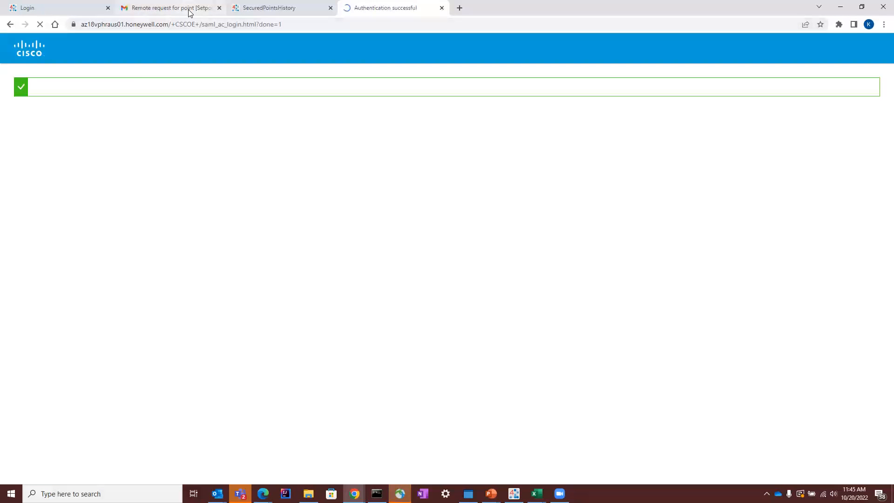
{"action": "double_click", "coordinate": [709, 3]}
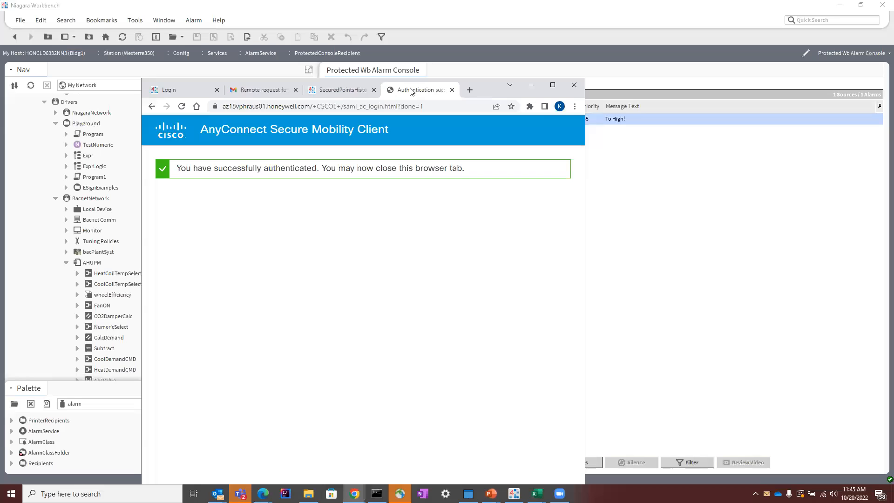
{"action": "left_click", "coordinate": [451, 90]}
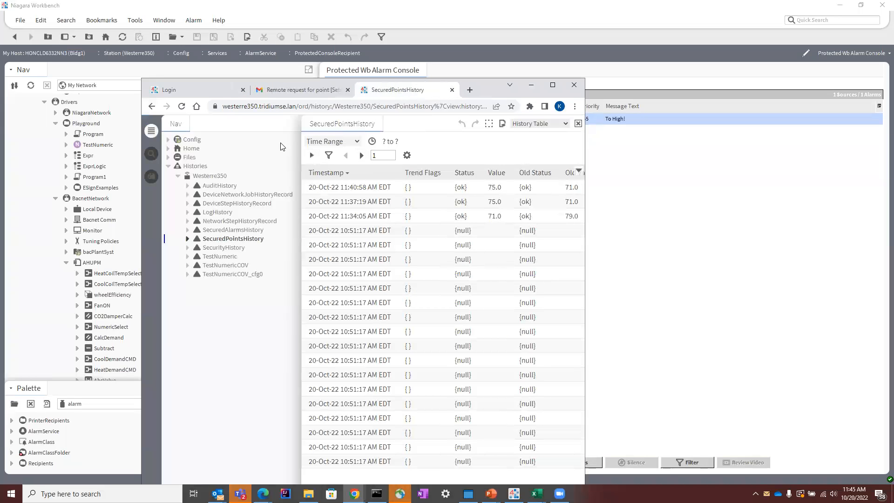
Step: Delete the softtest21 user from the Westerre350 station's UserService in the browser Nav tree
{"action": "left_click", "coordinate": [168, 139]}
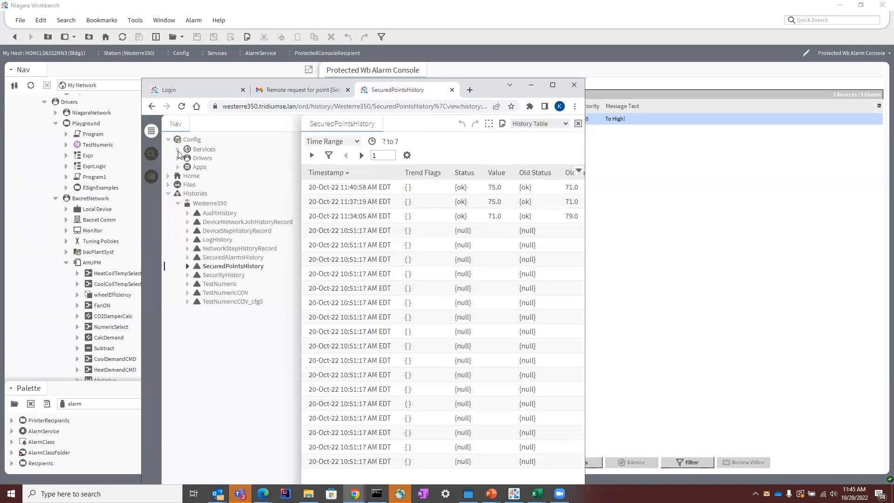
{"action": "left_click", "coordinate": [177, 150]}
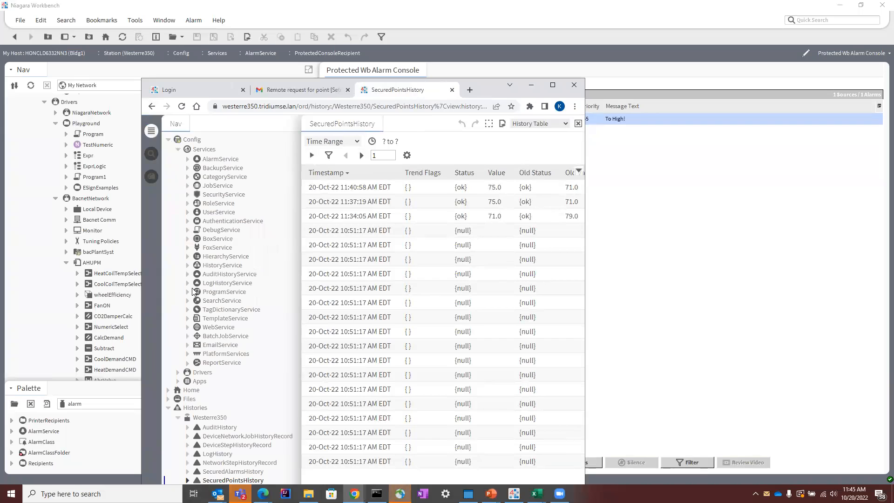
{"action": "left_click", "coordinate": [188, 212]}
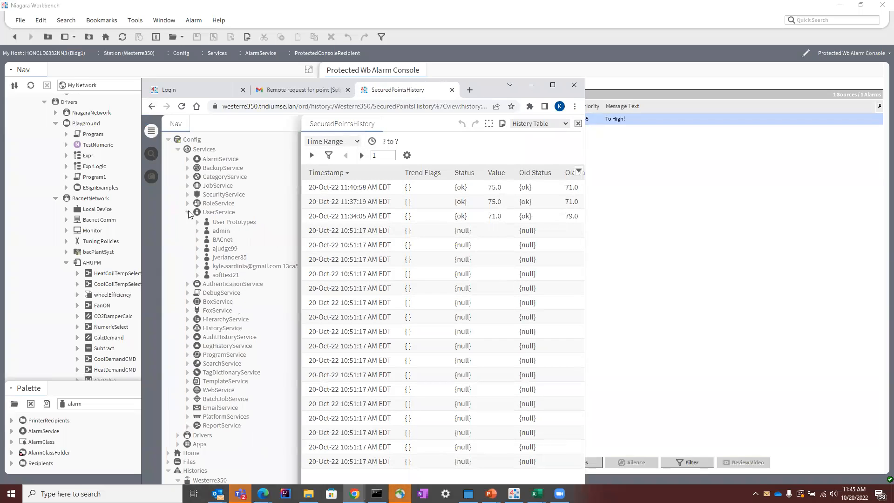
{"action": "right_click", "coordinate": [233, 275]}
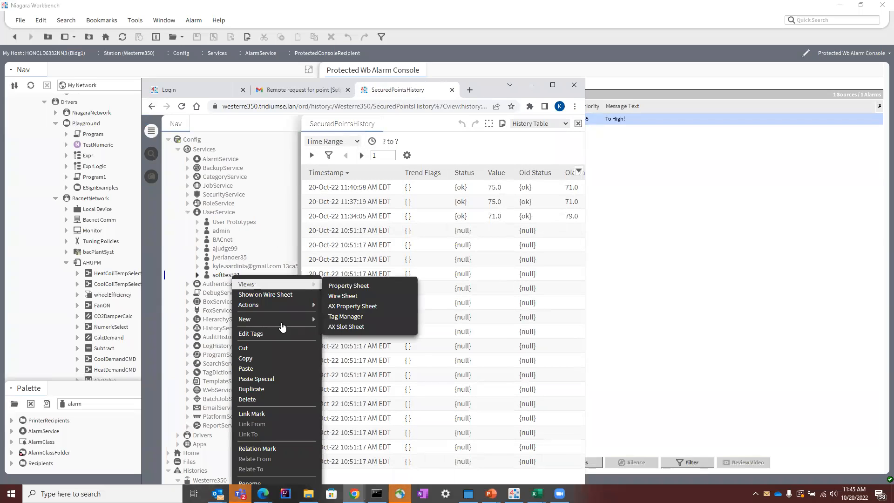
{"action": "left_click", "coordinate": [279, 400]}
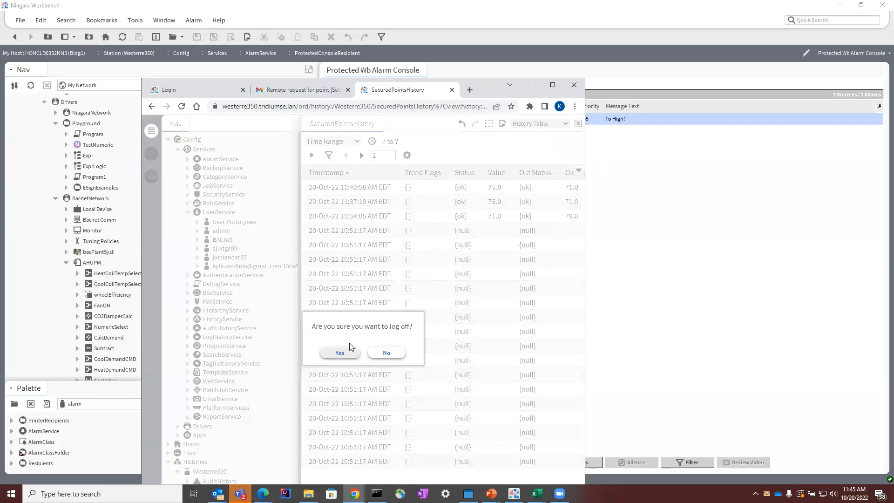
Step: Log off the station, change the login user and sign back in as softtest21 with the account password
{"action": "left_click", "coordinate": [353, 353]}
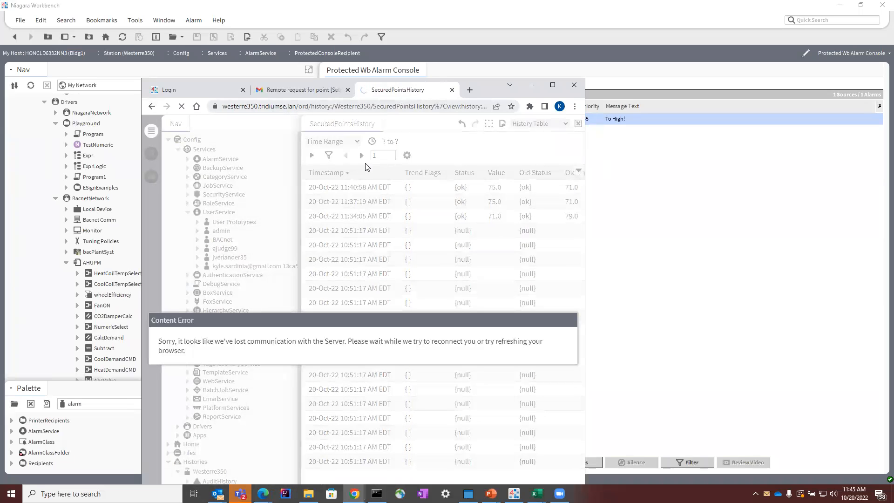
{"action": "left_click", "coordinate": [439, 170]}
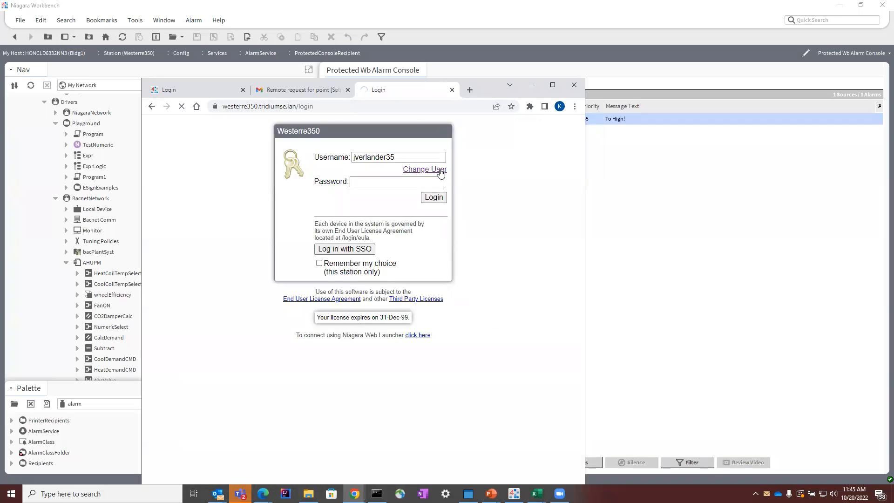
{"action": "left_click", "coordinate": [375, 152]}
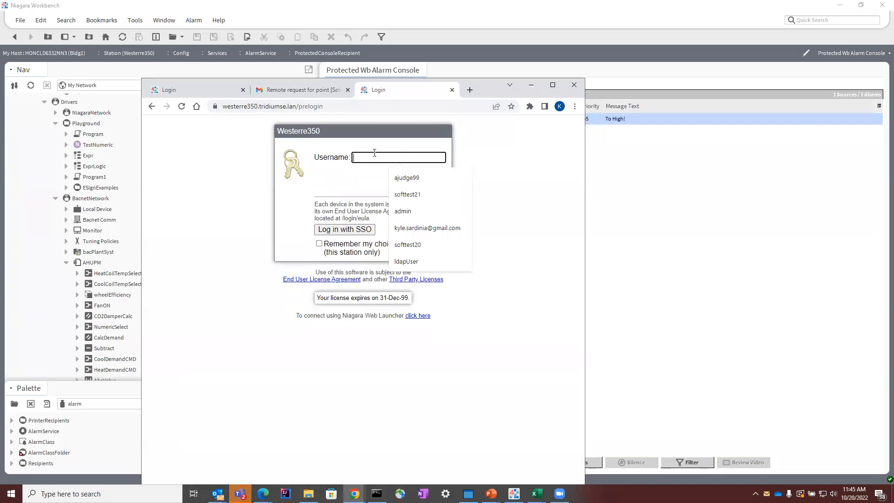
{"action": "left_click", "coordinate": [436, 194]}
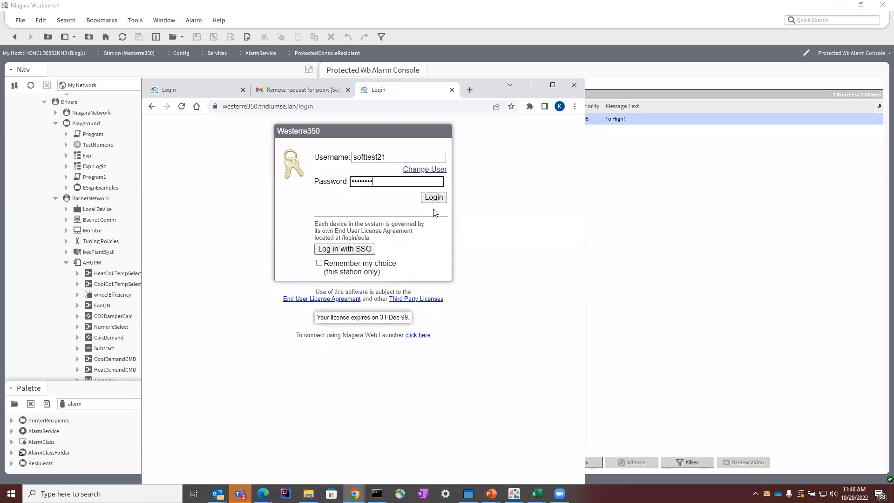
{"action": "left_click", "coordinate": [438, 197]}
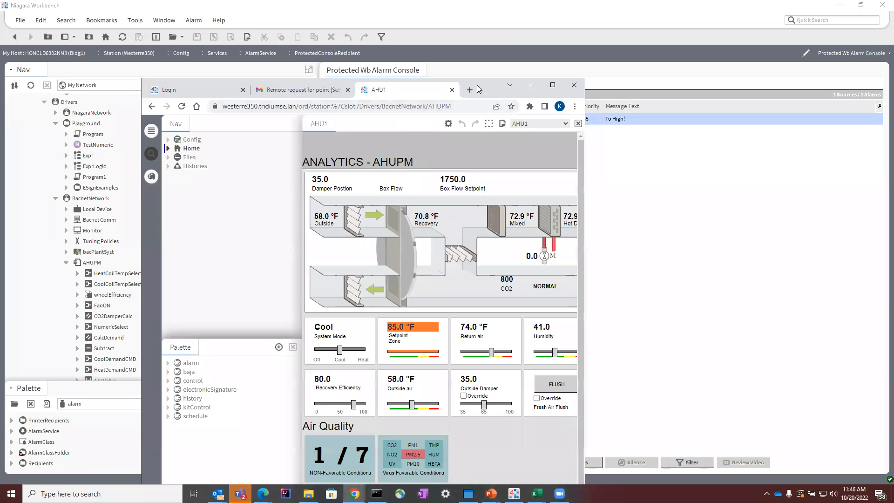
Step: Maximize the browser and examine the station's driver folders, UserService accounts and authentication schemes in the Nav tree
{"action": "key", "text": "super+Up"}
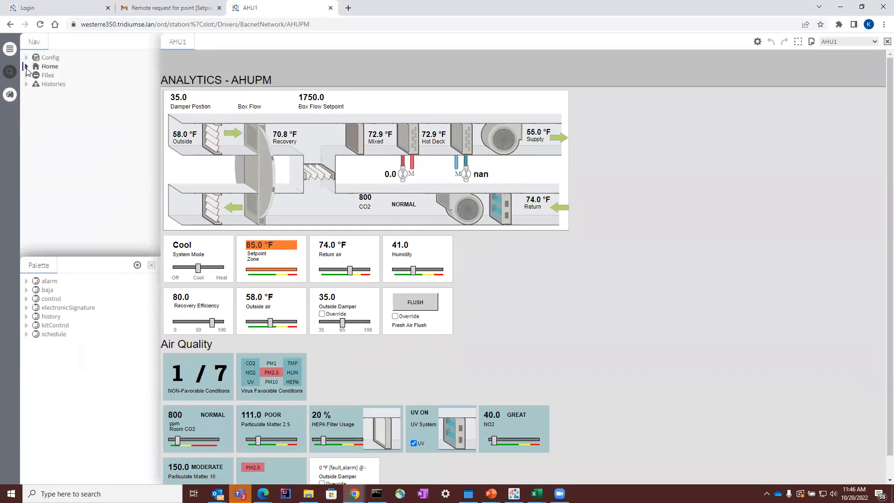
{"action": "left_click", "coordinate": [27, 58]}
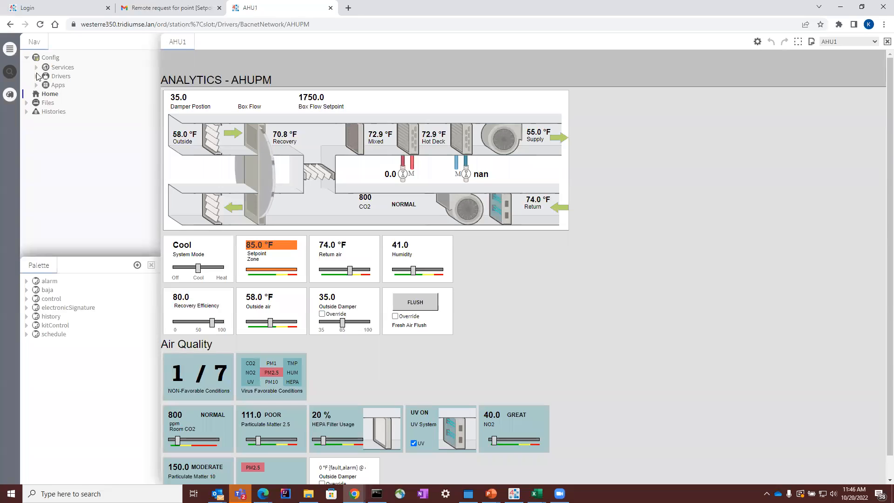
{"action": "left_click", "coordinate": [37, 76]}
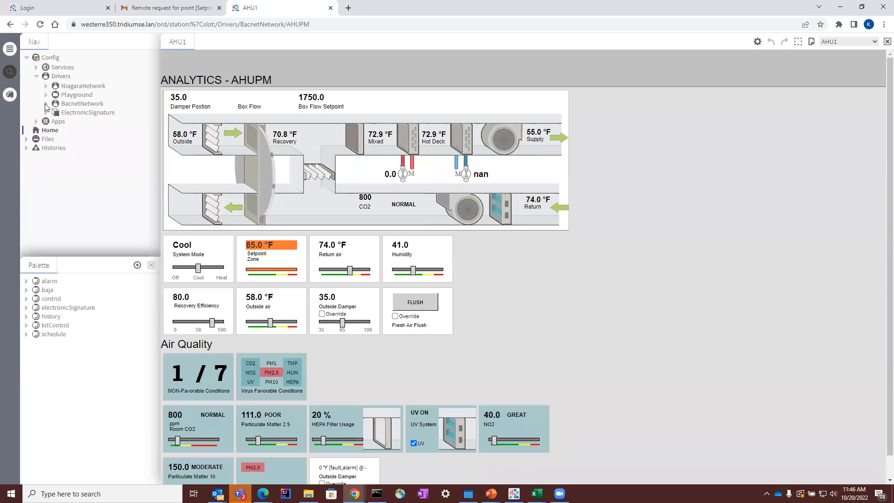
{"action": "left_click", "coordinate": [46, 103]}
{"action": "left_click", "coordinate": [46, 94]}
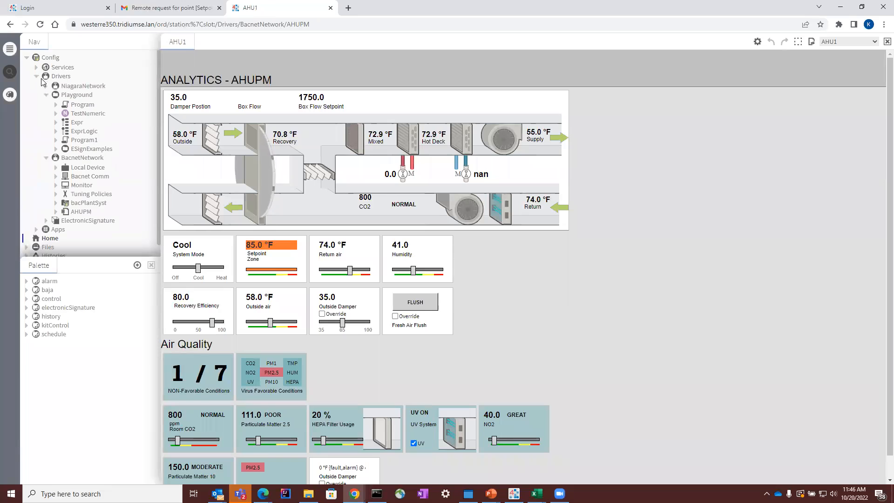
{"action": "left_click", "coordinate": [36, 68]}
{"action": "scroll", "coordinate": [45, 98], "scroll_direction": "down", "scroll_amount": 1}
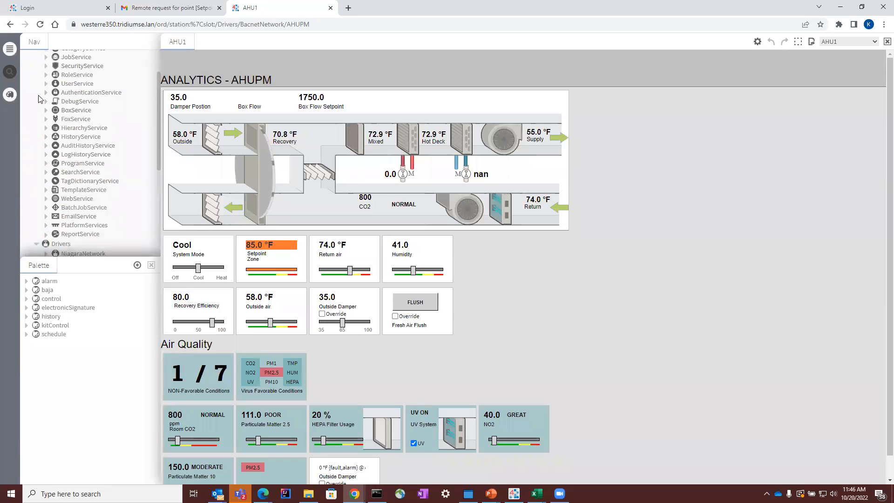
{"action": "left_click", "coordinate": [46, 83]}
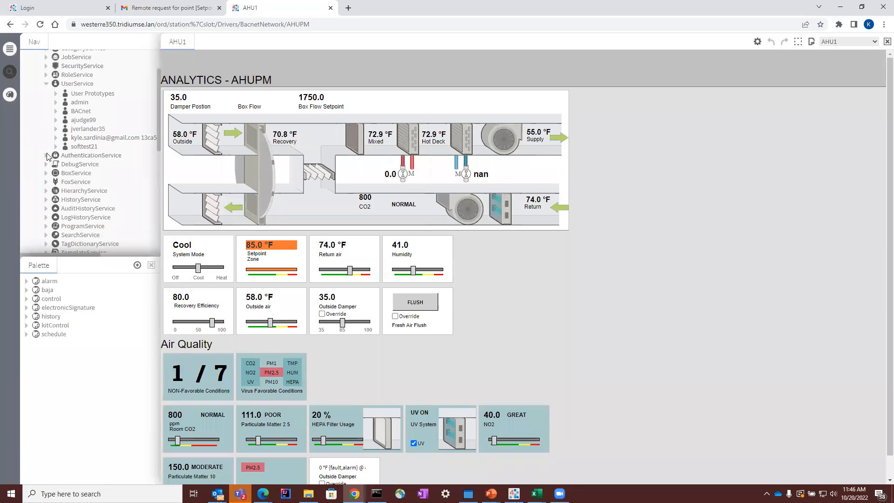
{"action": "left_click", "coordinate": [46, 155]}
{"action": "left_click", "coordinate": [56, 165]}
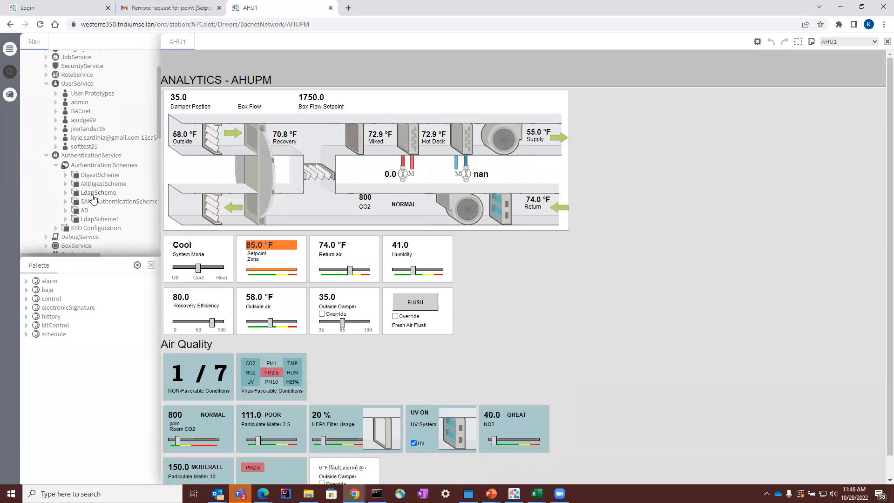
Step: Assign the Admin Level2 Authenticator Role in softtest21's E-Signature Role Configuration and save the user
{"action": "double_click", "coordinate": [86, 146]}
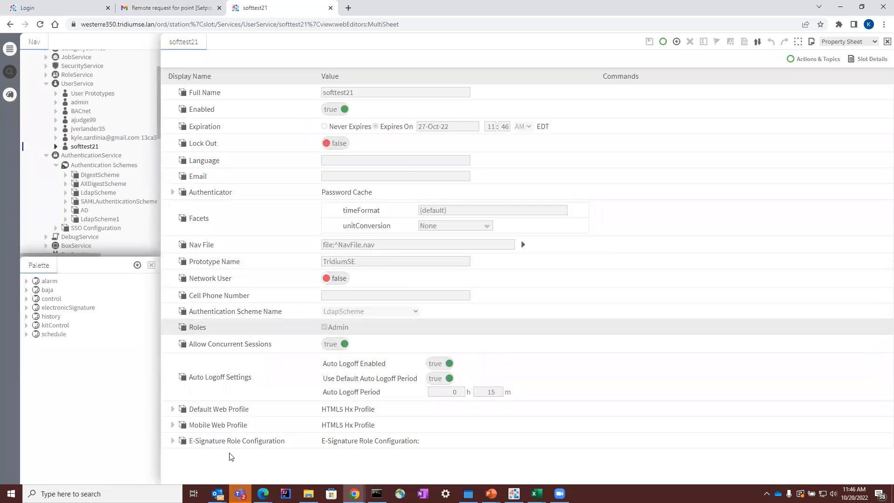
{"action": "left_click", "coordinate": [174, 442]}
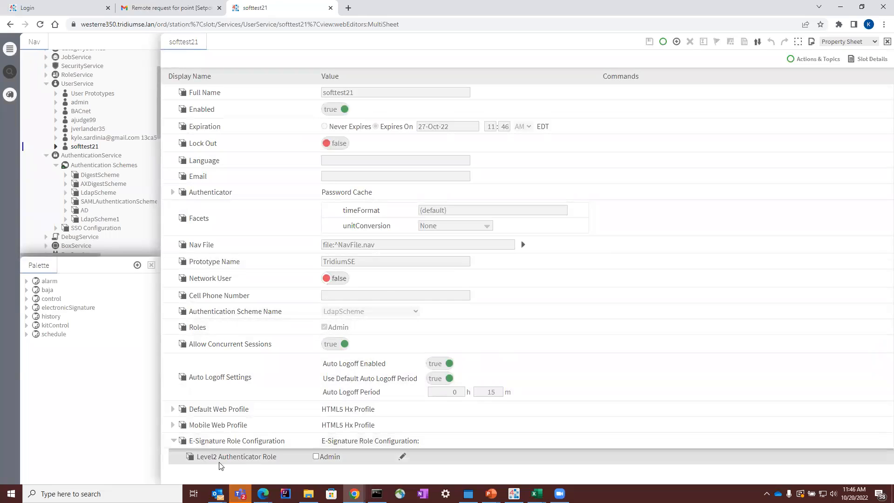
{"action": "left_click", "coordinate": [316, 456]}
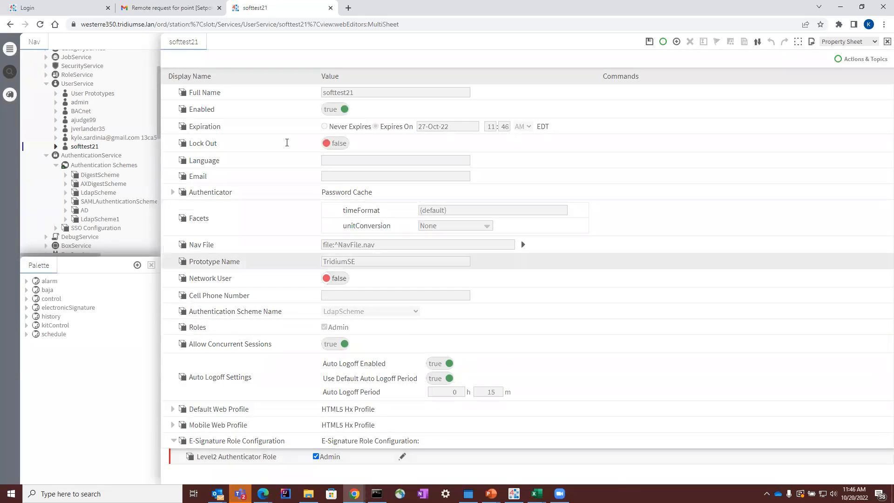
{"action": "left_click", "coordinate": [651, 43]}
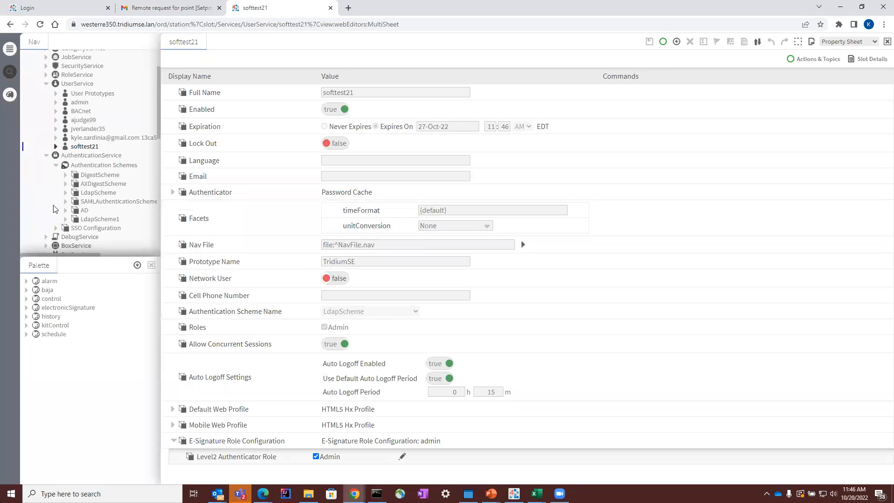
Step: Return to the AHU1 graphic and start an authenticated Setpoint change to 75 with reason Other and the explanation "whatever reason"
{"action": "left_click", "coordinate": [9, 25]}
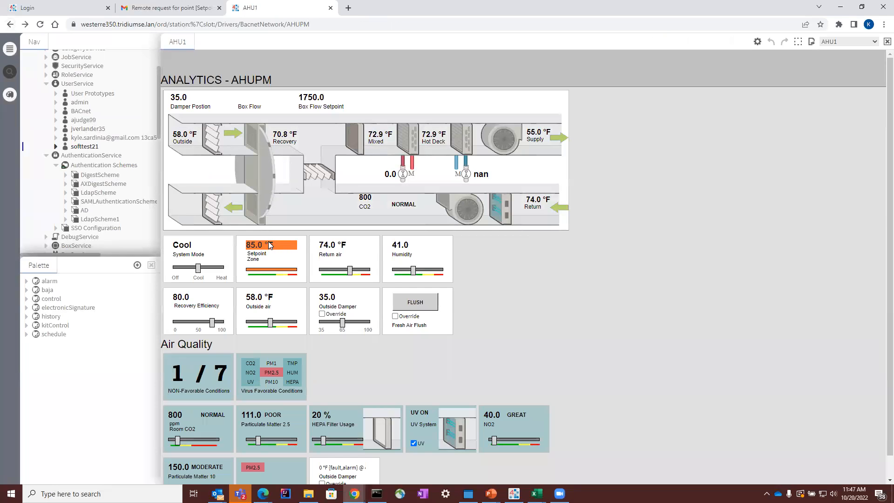
{"action": "right_click", "coordinate": [269, 245]}
{"action": "left_click", "coordinate": [310, 257]}
{"action": "left_click_drag", "start_coordinate": [504, 160], "coordinate": [470, 159]}
{"action": "left_click_drag", "start_coordinate": [10, 144], "coordinate": [10, 155]}
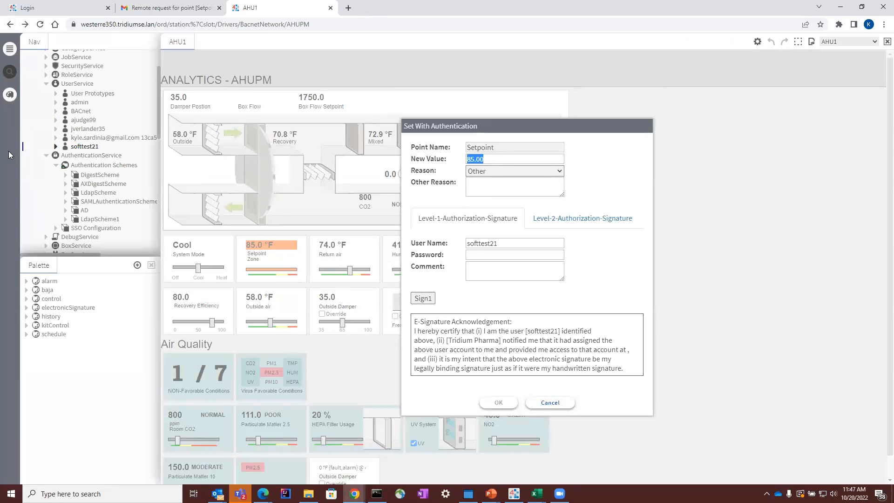
{"action": "type", "text": "75"}
{"action": "left_click", "coordinate": [531, 176]}
{"action": "left_click", "coordinate": [529, 172]}
{"action": "left_click", "coordinate": [528, 187]}
{"action": "type", "text": "whatever reason"}
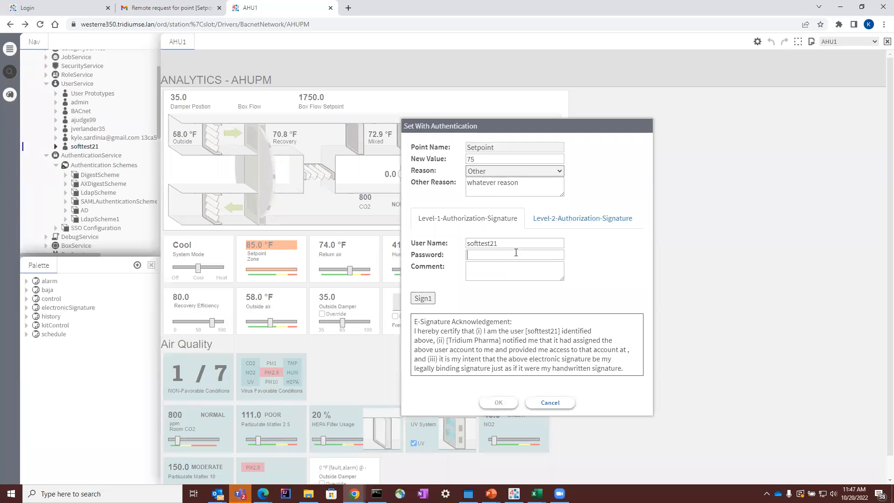
{"action": "type", "text": "•••"}
Step: Enter softtest21's account password and a comment, and apply the Level-1 authorization signature
{"action": "left_click", "coordinate": [508, 270]}
{"action": "type", "text": "ldap can sign now!"}
{"action": "left_click", "coordinate": [423, 298]}
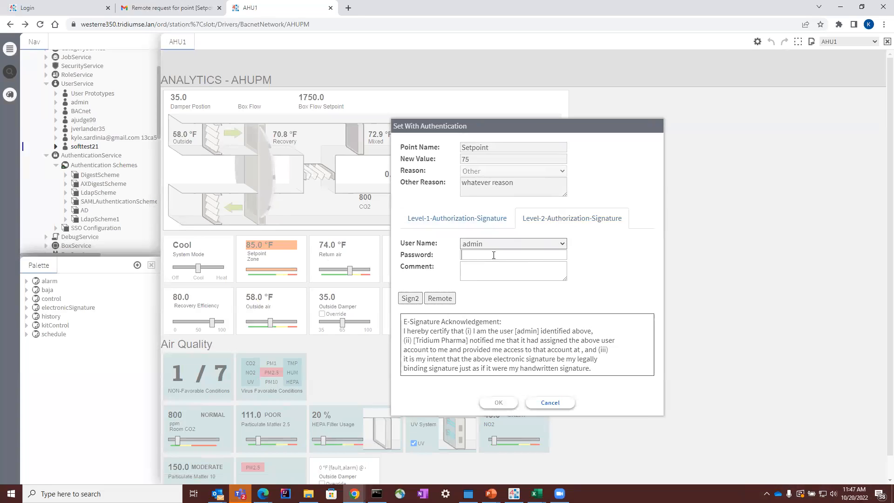
Step: Apply the Level-2 authorization signature as admin with the account password and submit the Setpoint change
{"action": "type", "text": "•••"}
{"action": "left_click", "coordinate": [410, 298]}
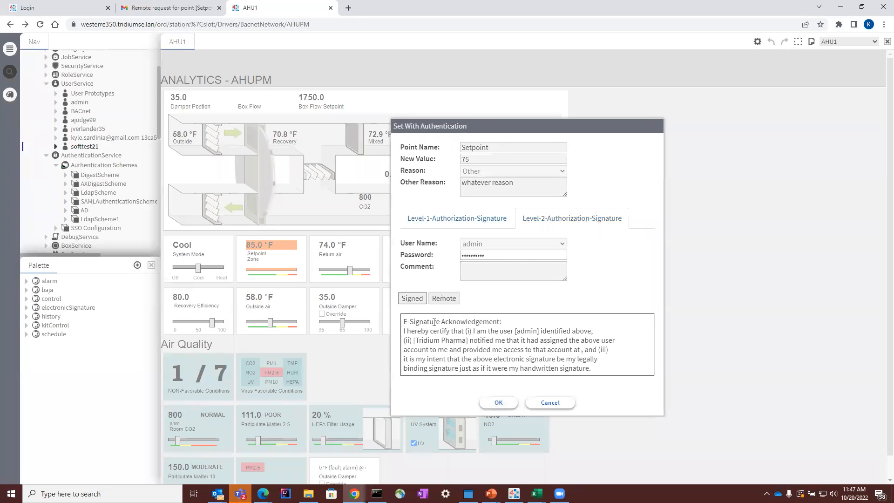
{"action": "left_click", "coordinate": [498, 402]}
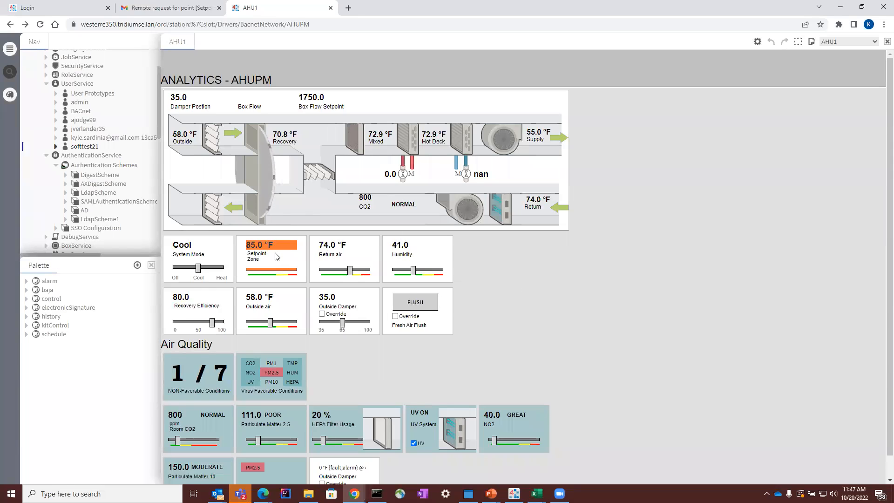
Step: Reopen the Setpoint's Set With Authentication form, review its signature fields and cancel it
{"action": "left_click", "coordinate": [262, 247]}
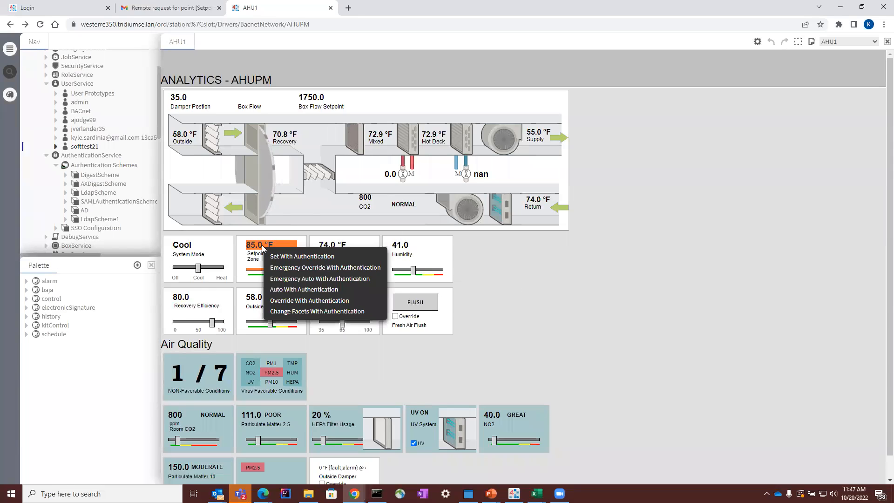
{"action": "left_click", "coordinate": [298, 257]}
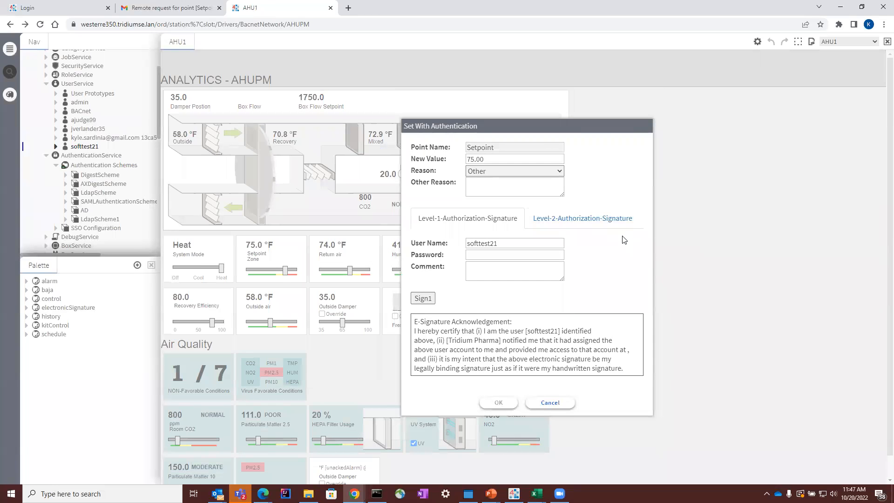
{"action": "left_click", "coordinate": [550, 403]}
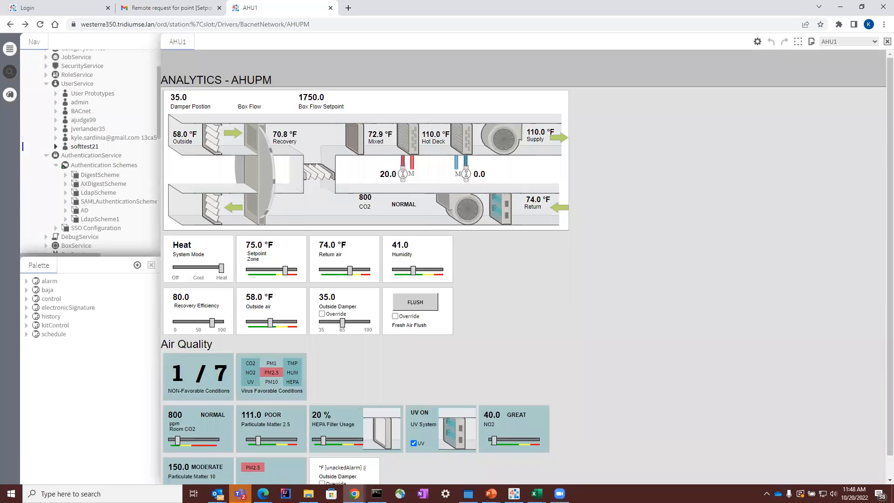
Step: Switch to PowerPoint and resume the E-Signature slide show at the Application slide
{"action": "left_click", "coordinate": [491, 493]}
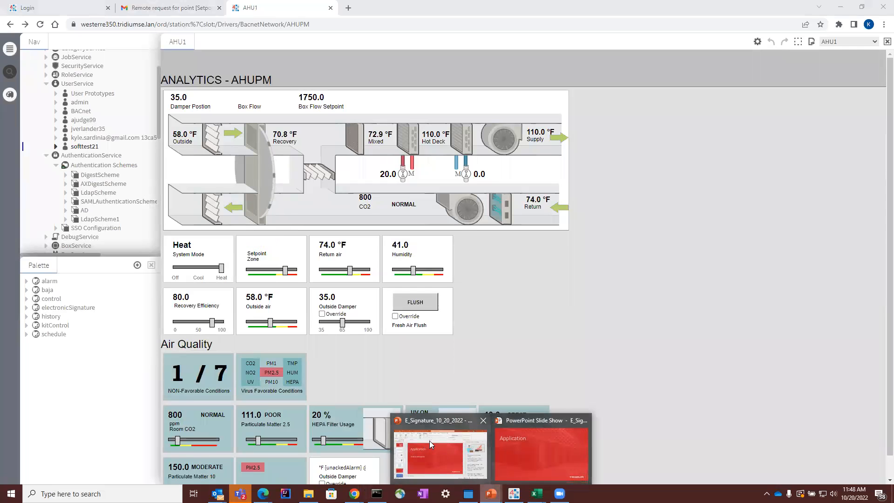
{"action": "left_click", "coordinate": [515, 466]}
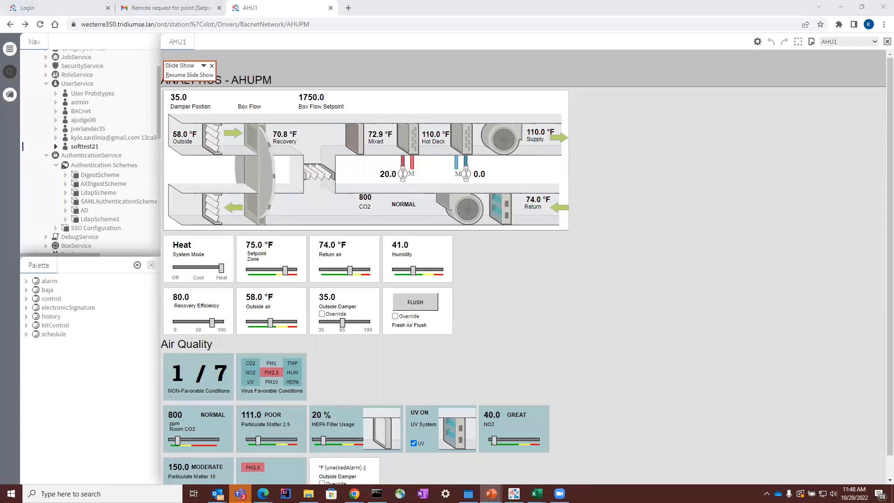
{"action": "left_click", "coordinate": [189, 74]}
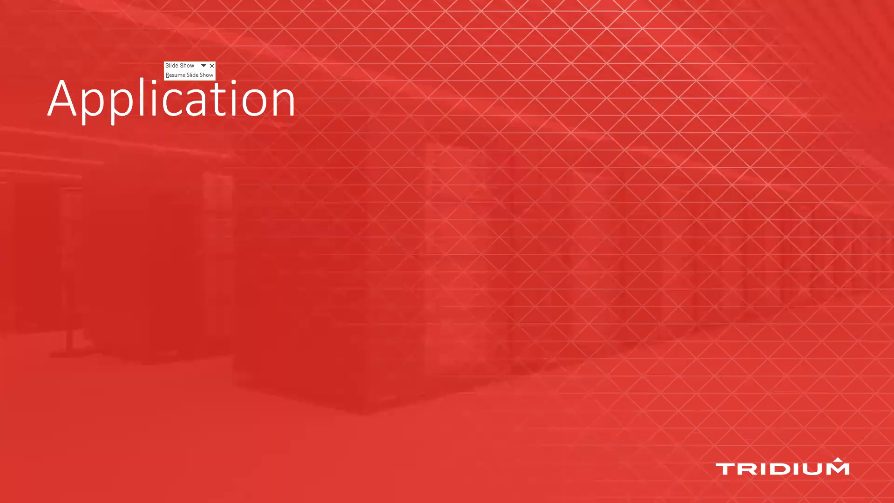
{"action": "key", "text": "Right"}
{"action": "key", "text": "Right"}
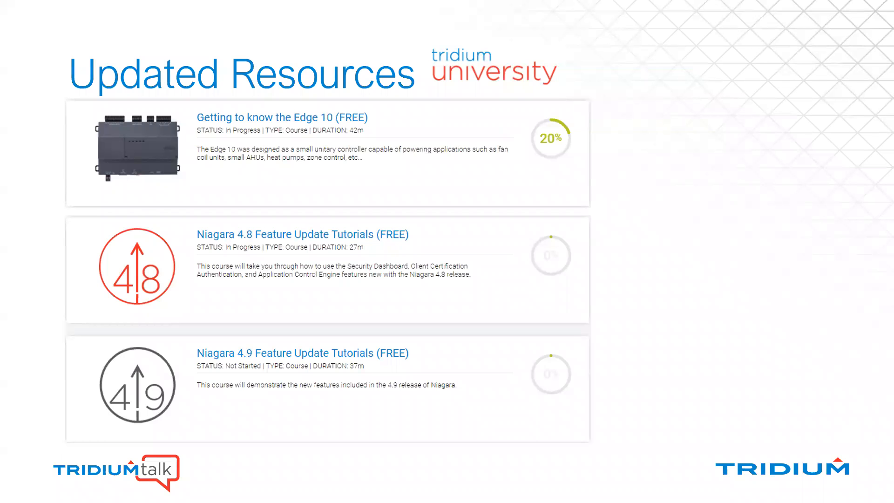
{"action": "key", "text": "Right"}
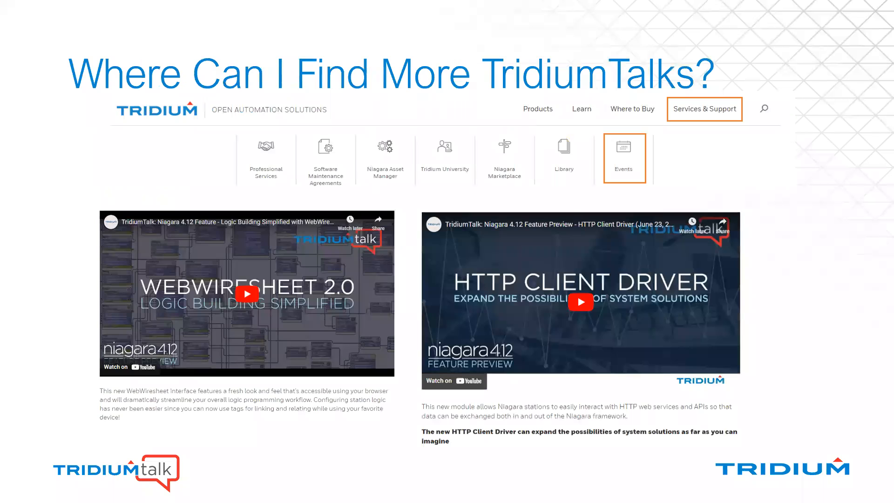